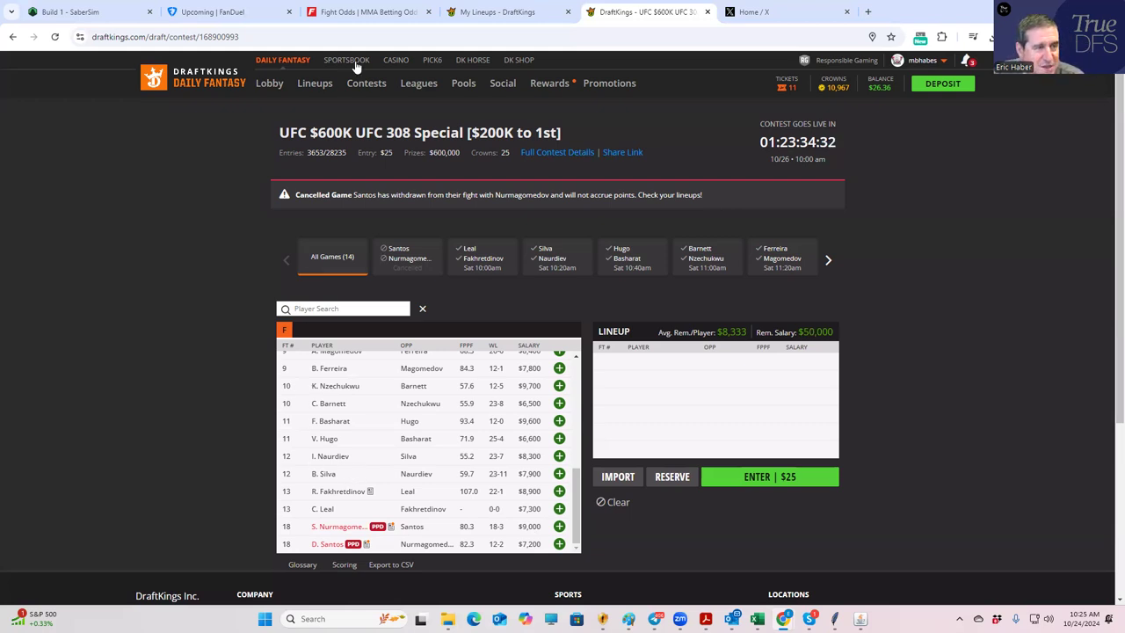
# Expand the prop odds for the Rinat Fakhretdinov vs. Carlos Leal Miranda fight on FightOdds and examine the round and method lines.
pyautogui.click(362, 14)
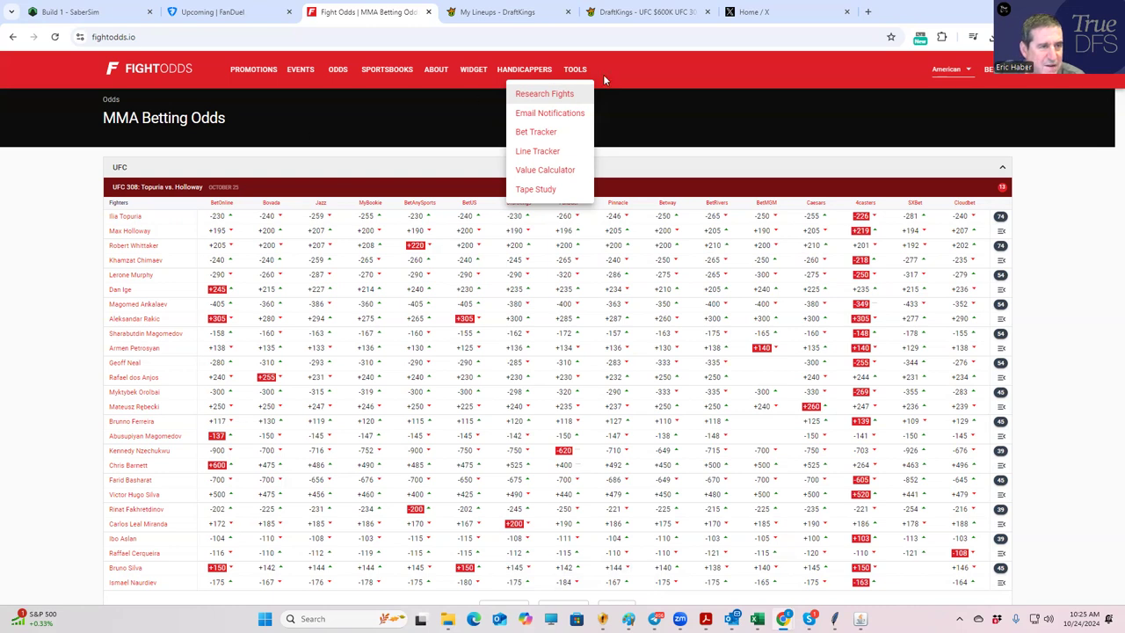
pyautogui.click(609, 13)
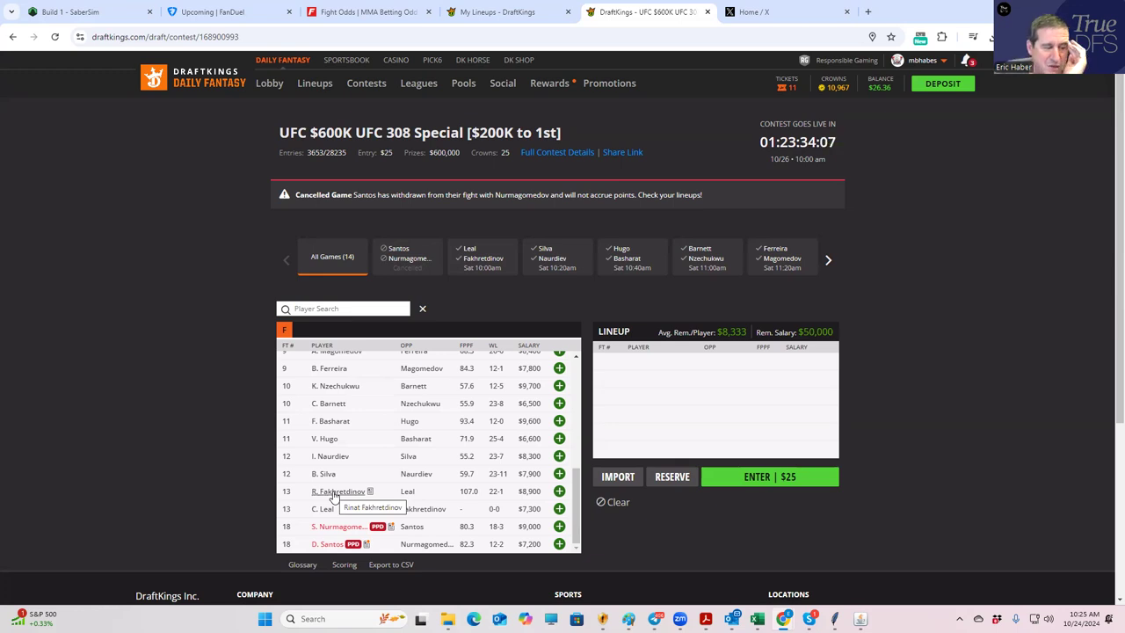
pyautogui.click(373, 12)
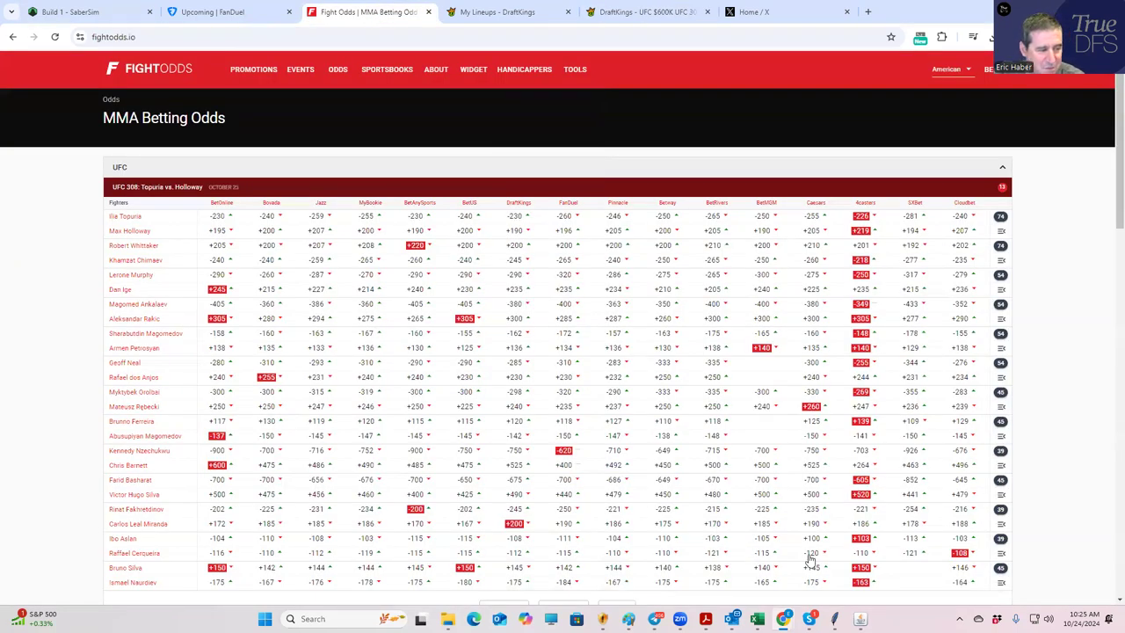
pyautogui.scroll(-1, 898, 551)
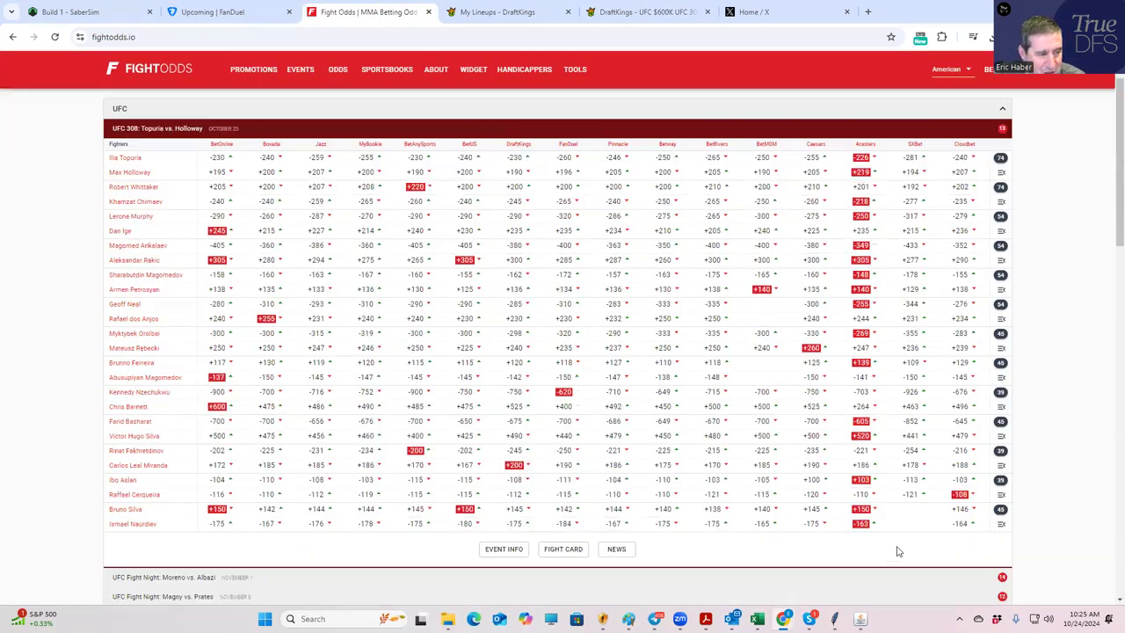
pyautogui.click(1000, 454)
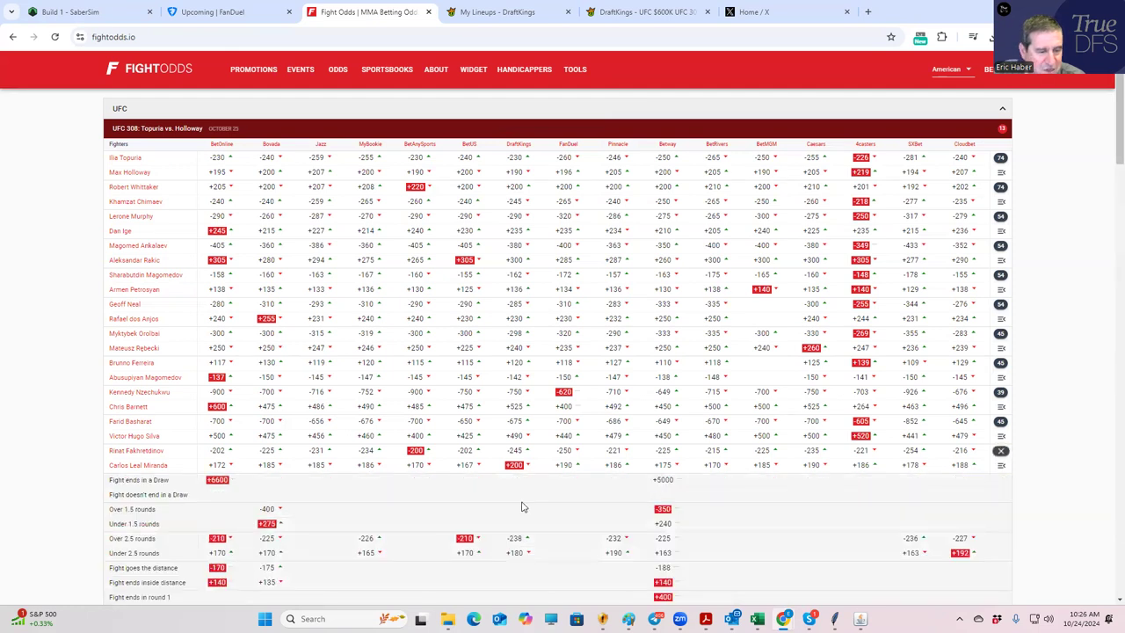
pyautogui.scroll(-2, 595, 502)
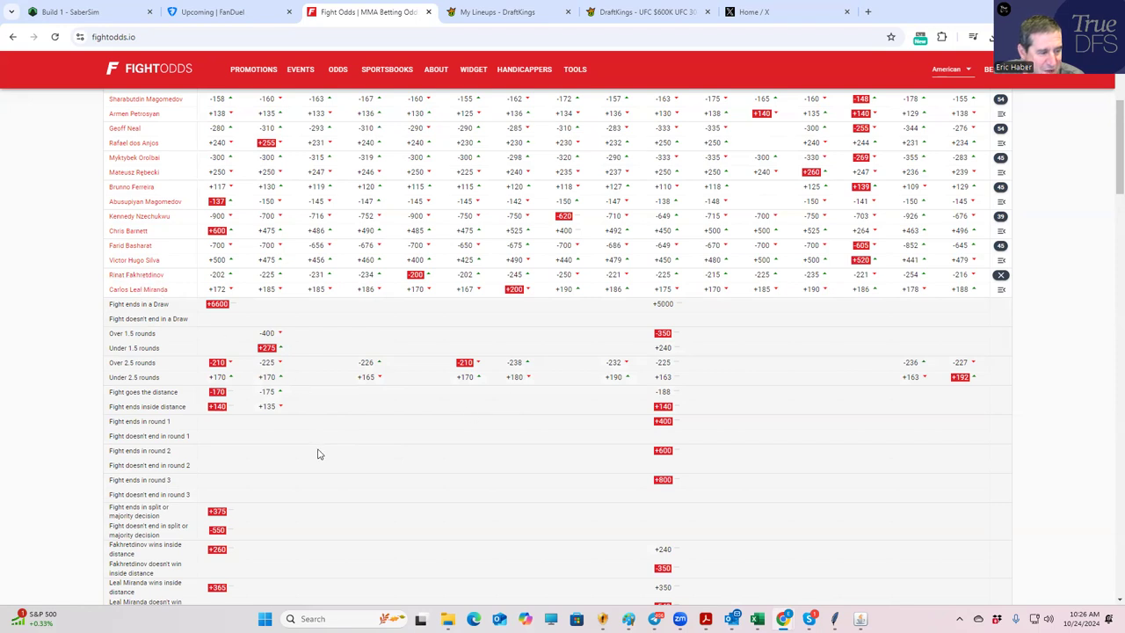
pyautogui.scroll(-2, 318, 456)
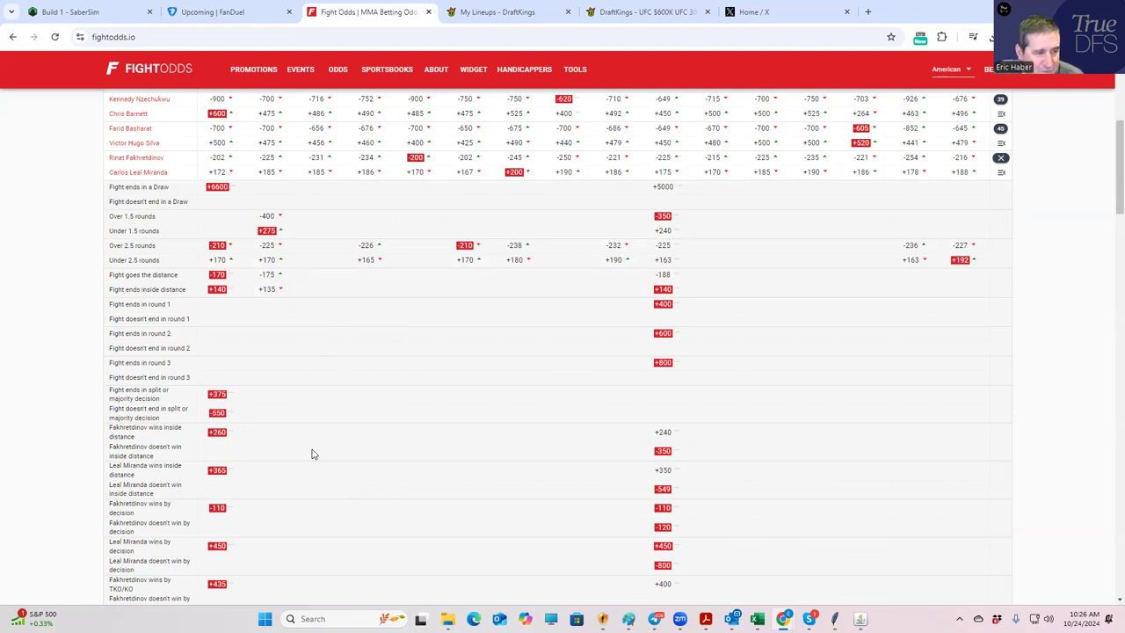
# Switch to the DraftKings UFC 308 Special contest, review R. Fakhretdinov's fight log, and close his player card.
pyautogui.click(620, 14)
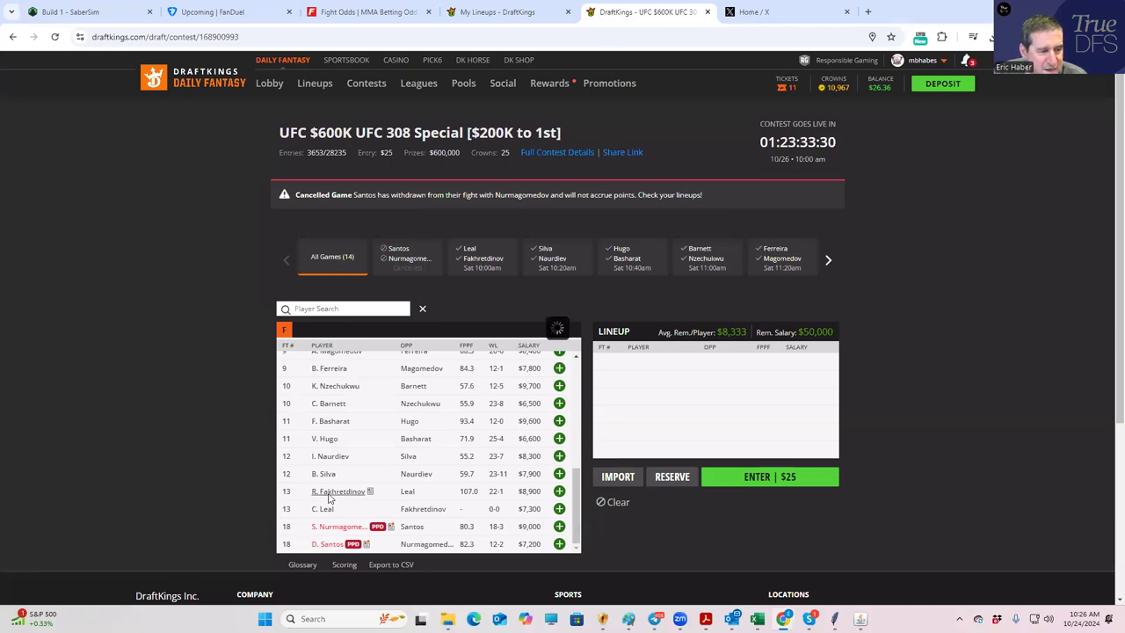
pyautogui.click(333, 492)
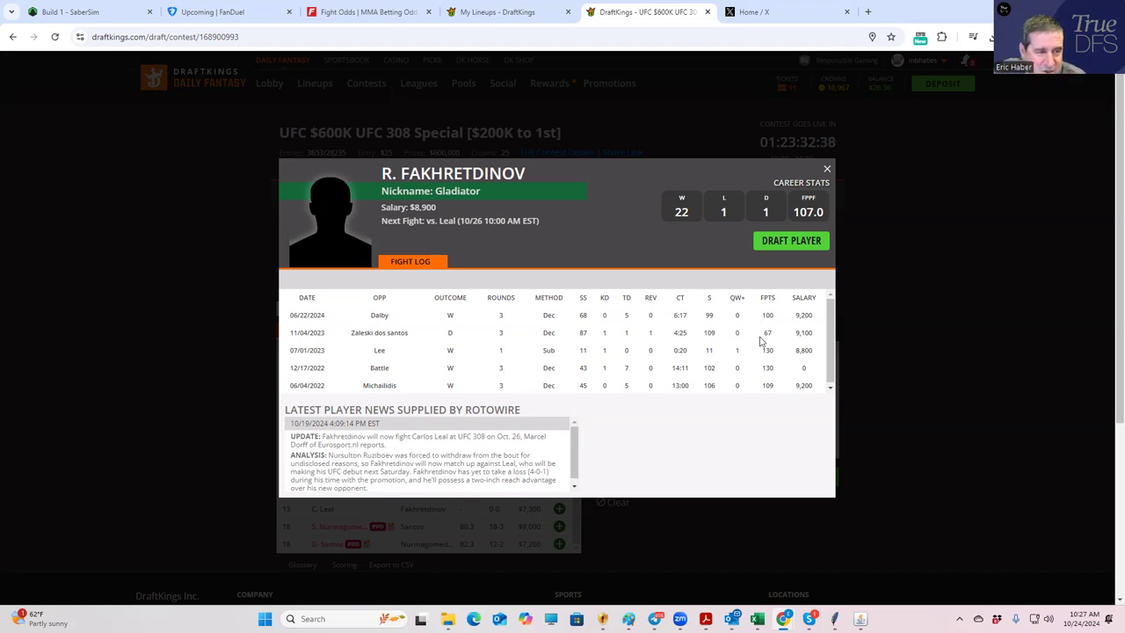
pyautogui.scroll(-1, 762, 348)
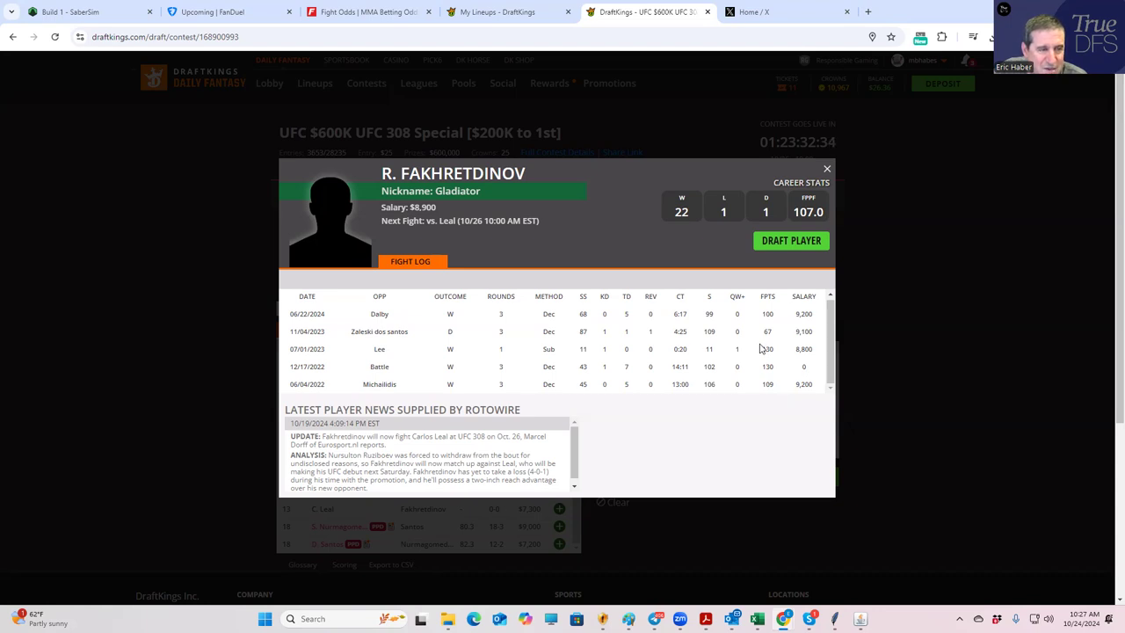
pyautogui.click(827, 169)
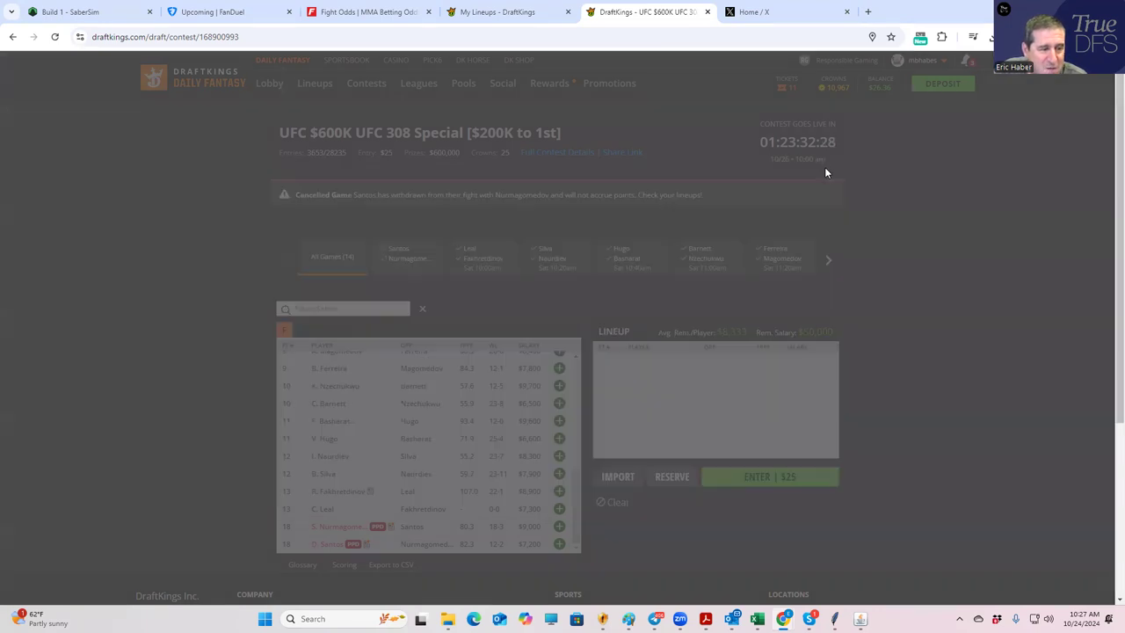
# Return to FightOdds and examine the Fakhretdinov vs. Leal Miranda decision, inside-distance and TKO/KO odds.
pyautogui.click(375, 14)
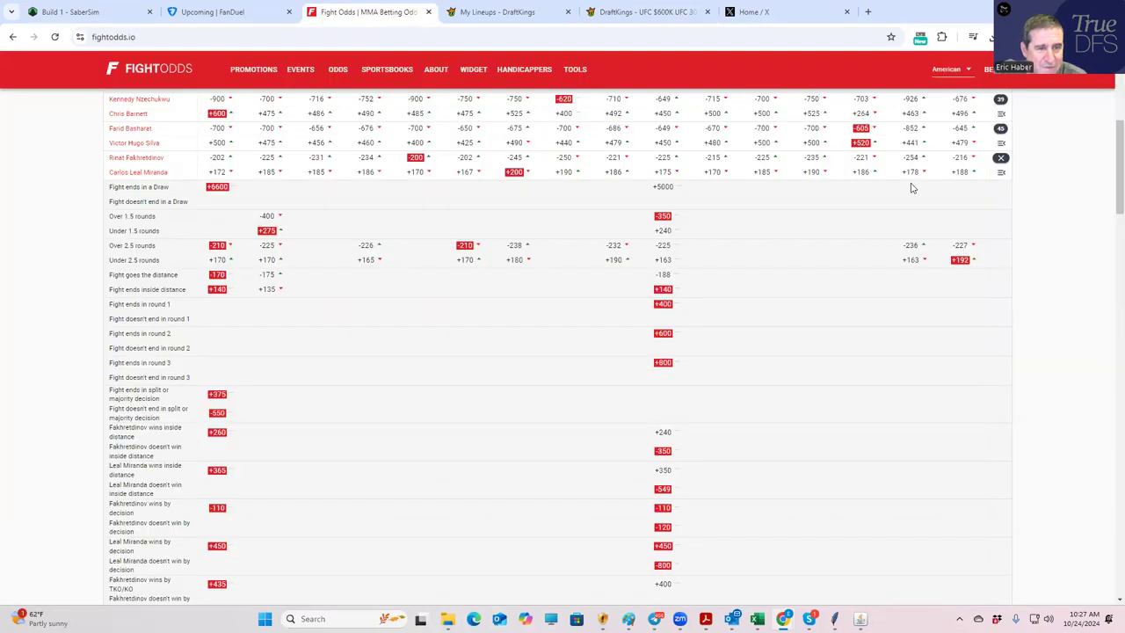
pyautogui.click(1002, 158)
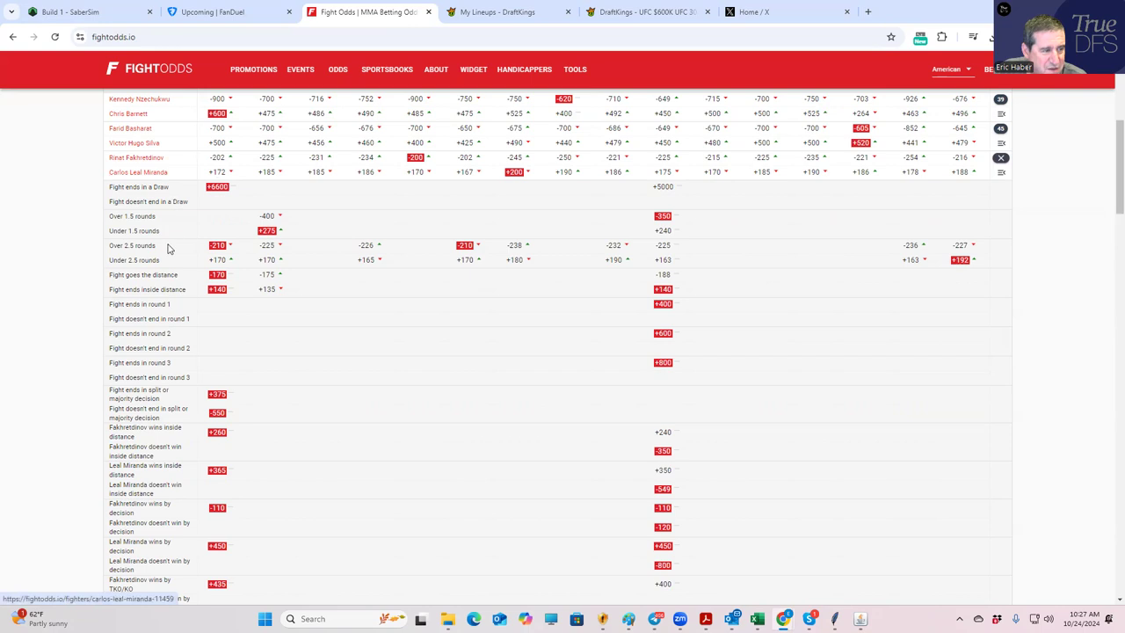
pyautogui.scroll(-1, 290, 493)
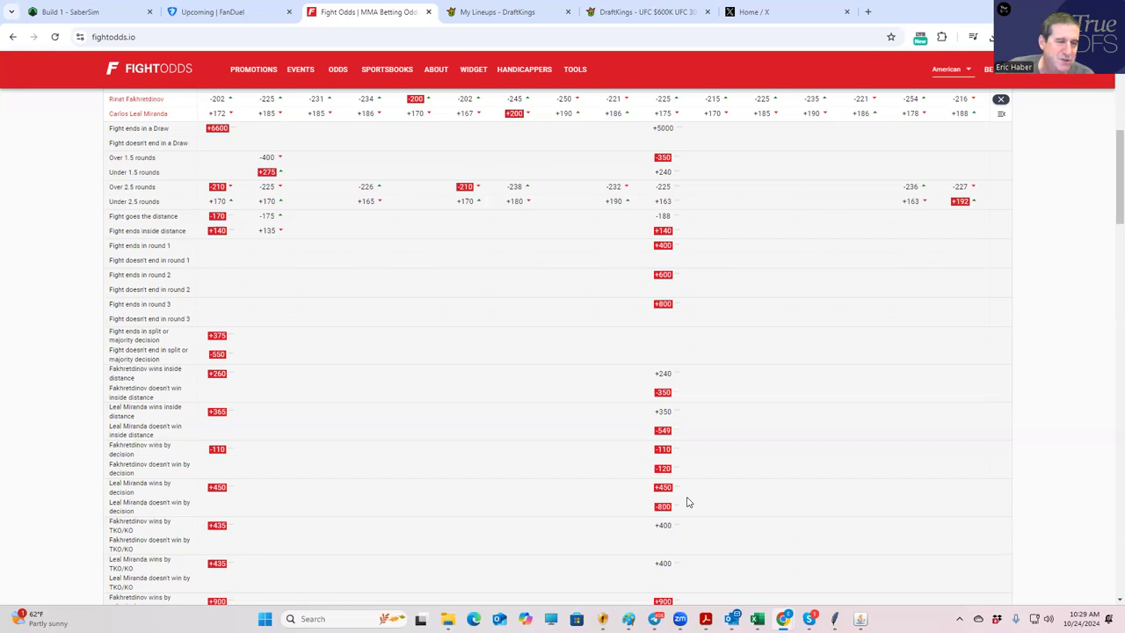
pyautogui.scroll(1, 860, 220)
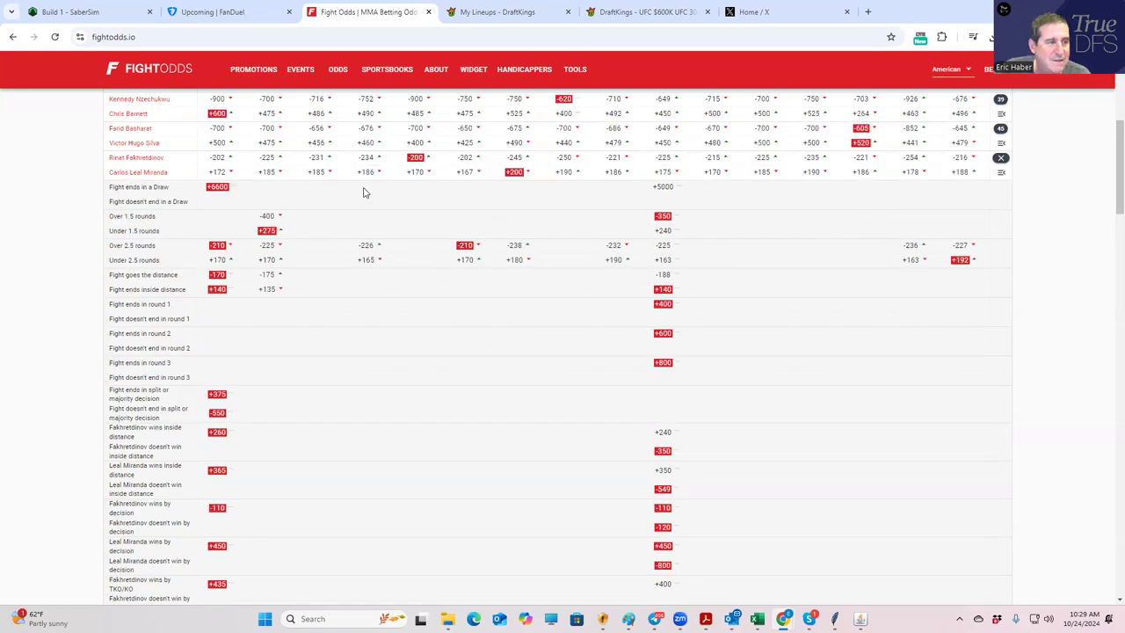
# Open the lineup builder for the UFC $200K UFC 308 Knockout Special contest from the DraftKings MMA lobby.
pyautogui.click(482, 14)
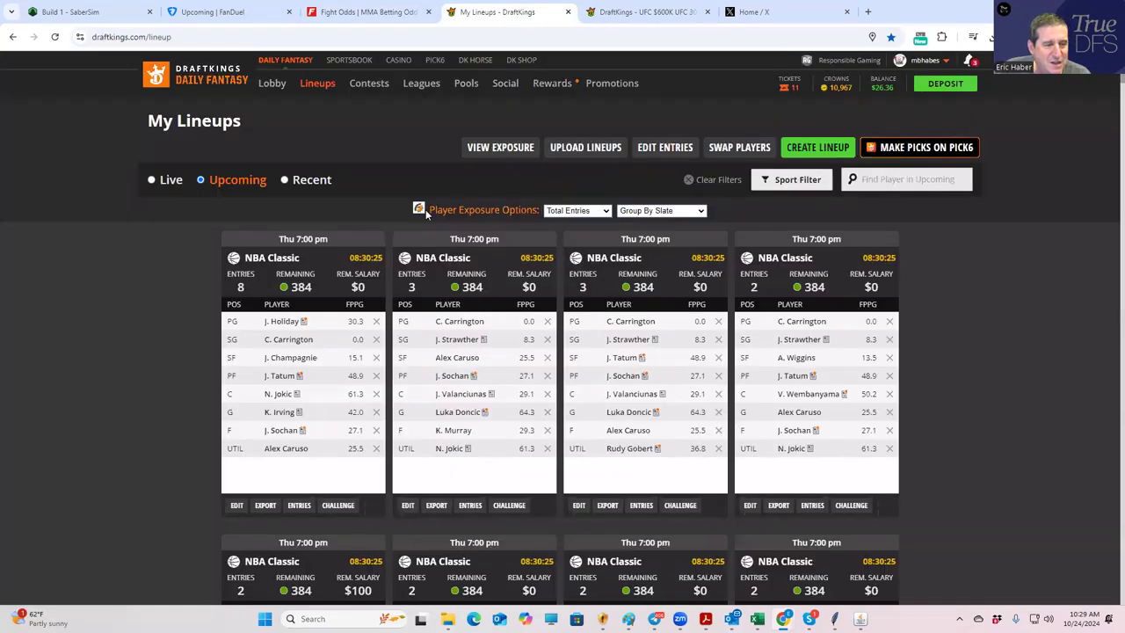
pyautogui.click(274, 84)
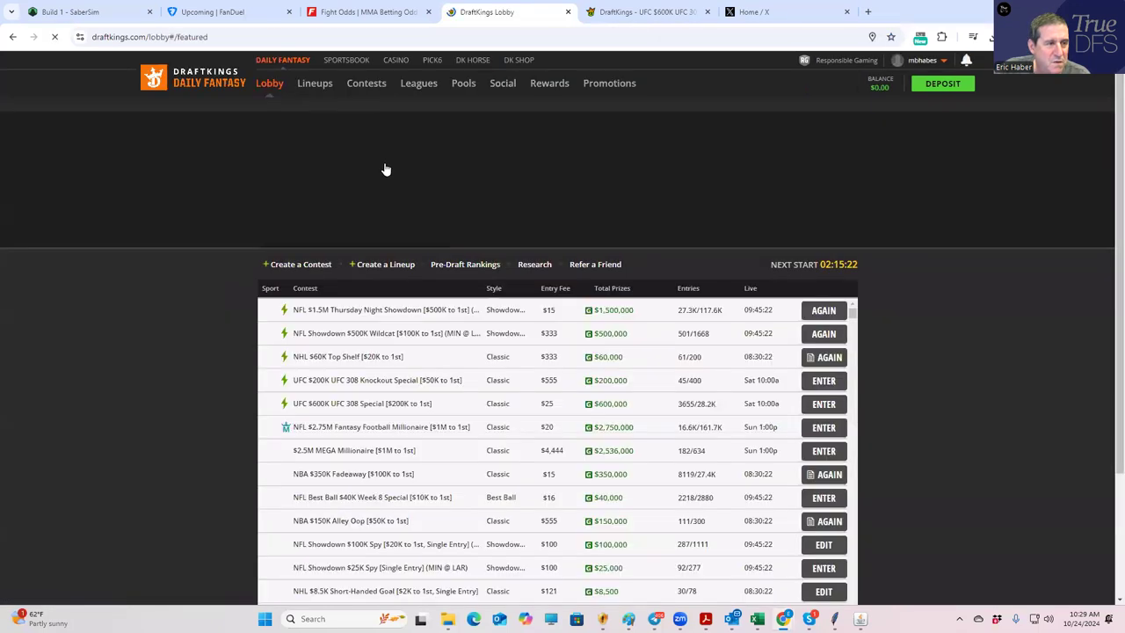
pyautogui.click(475, 112)
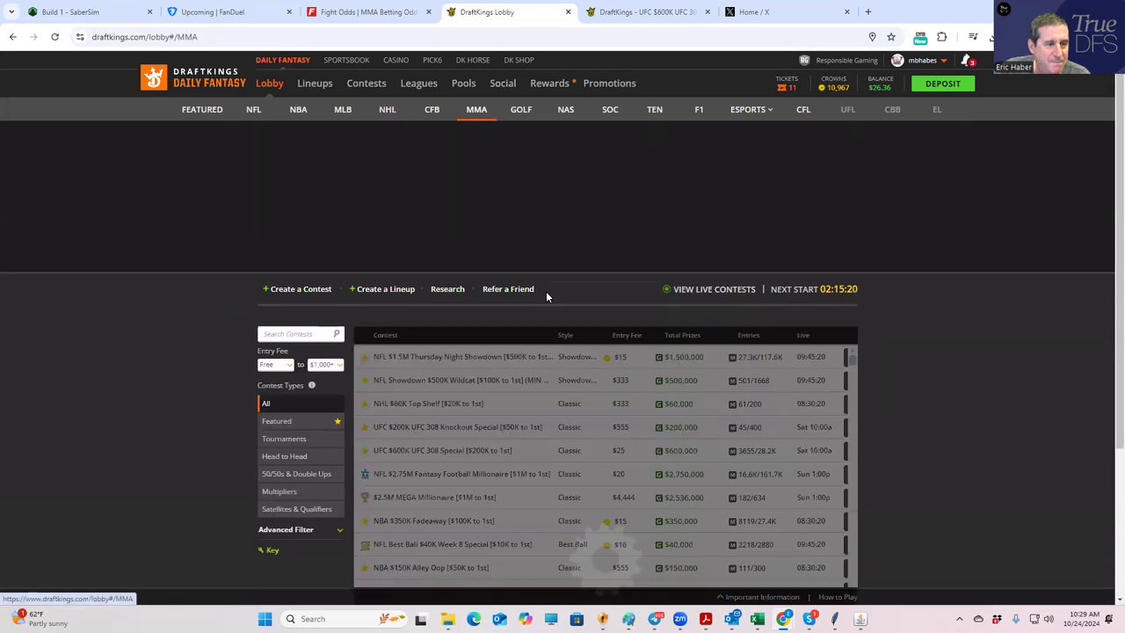
pyautogui.click(826, 461)
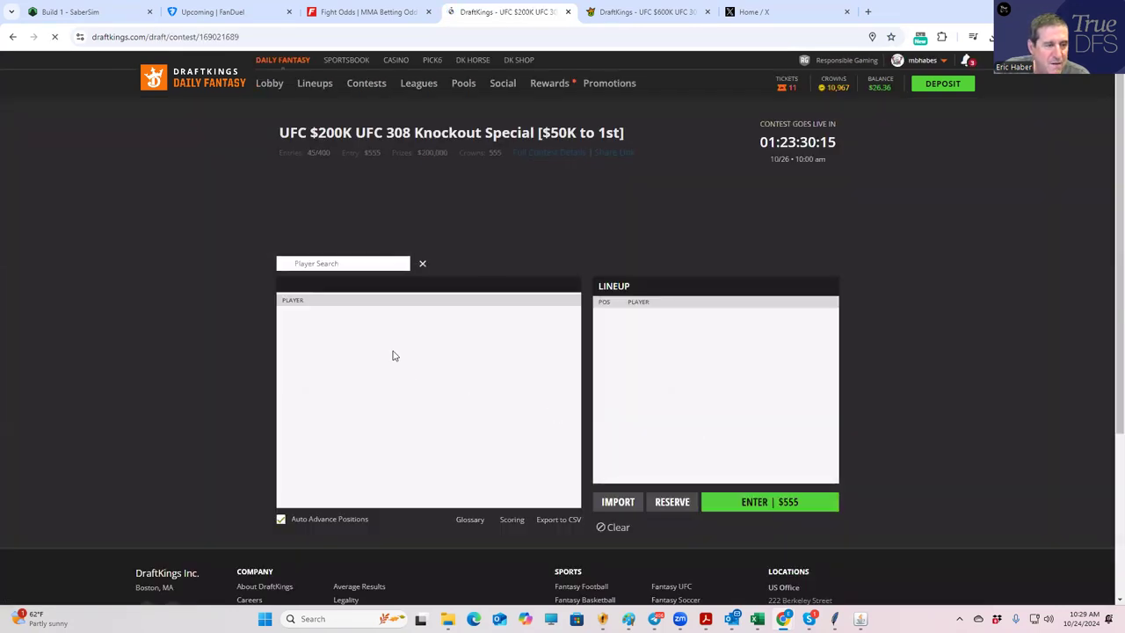
# Search the player pool for "f" and add R. Fakhretdinov to the lineup.
pyautogui.click(296, 309)
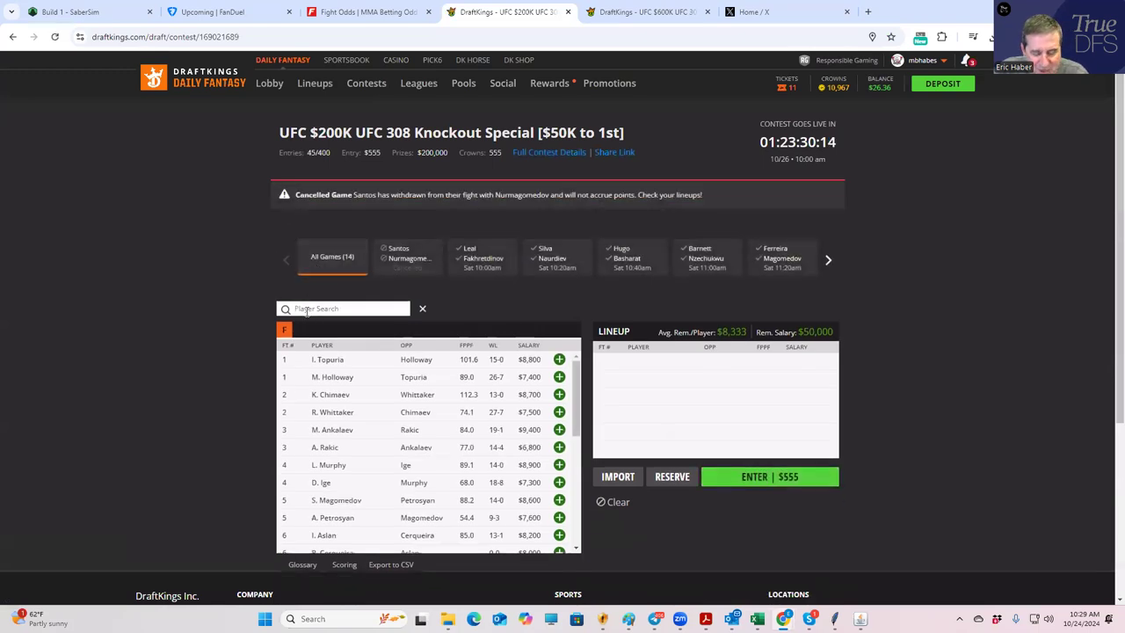
pyautogui.write('f')
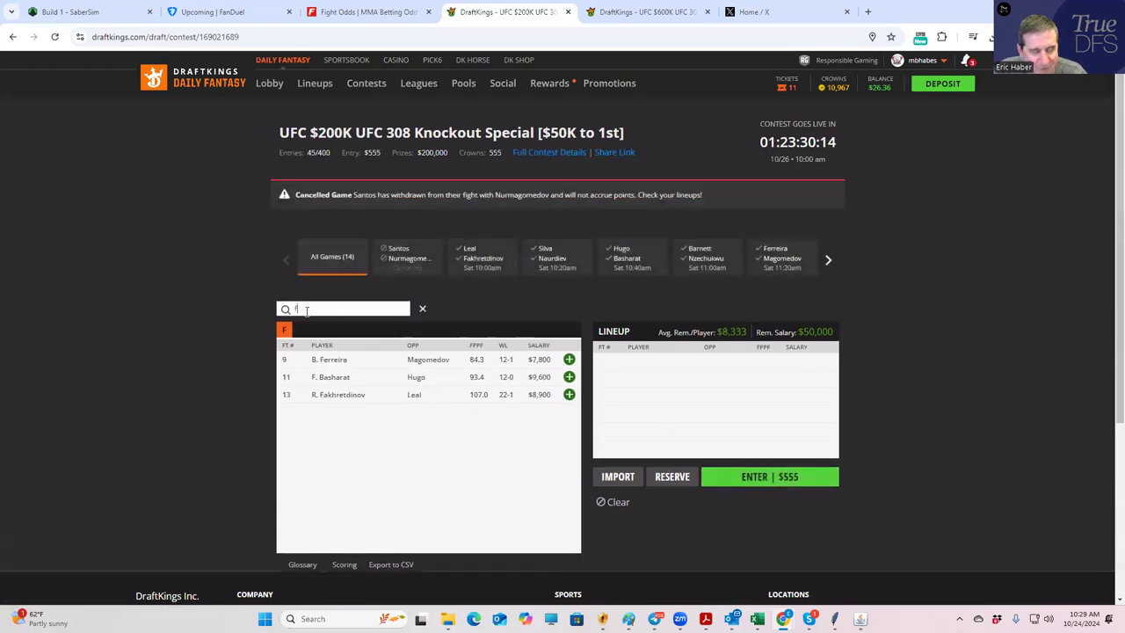
pyautogui.click(569, 394)
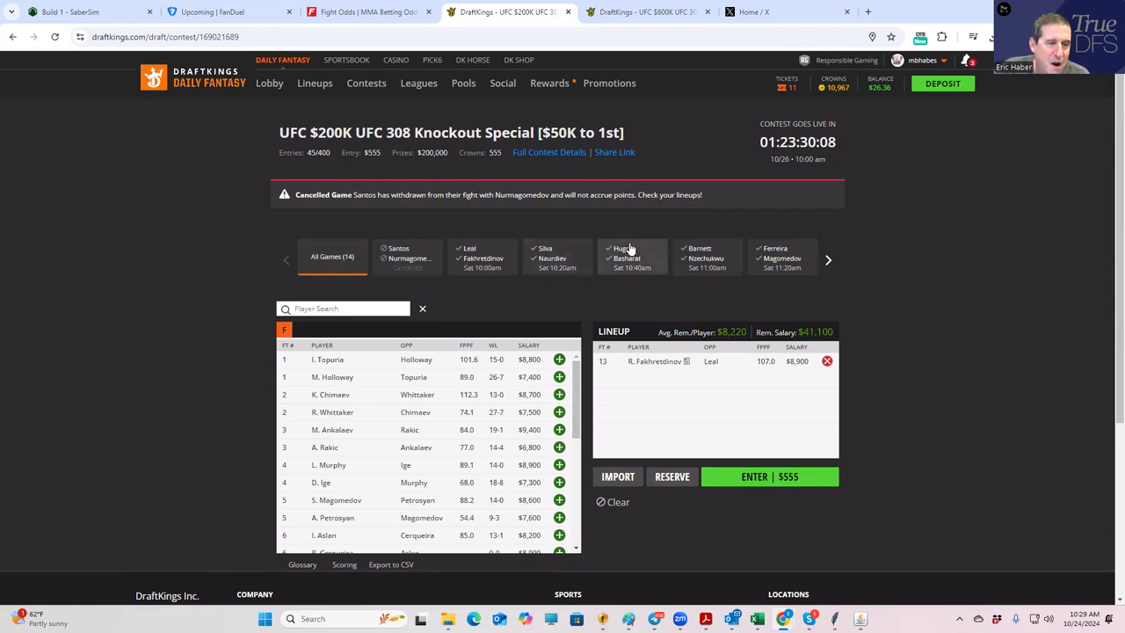
# Collapse the Fakhretdinov fight's props on FightOdds and view Bruno Silva's fight history on his fighter page.
pyautogui.click(356, 19)
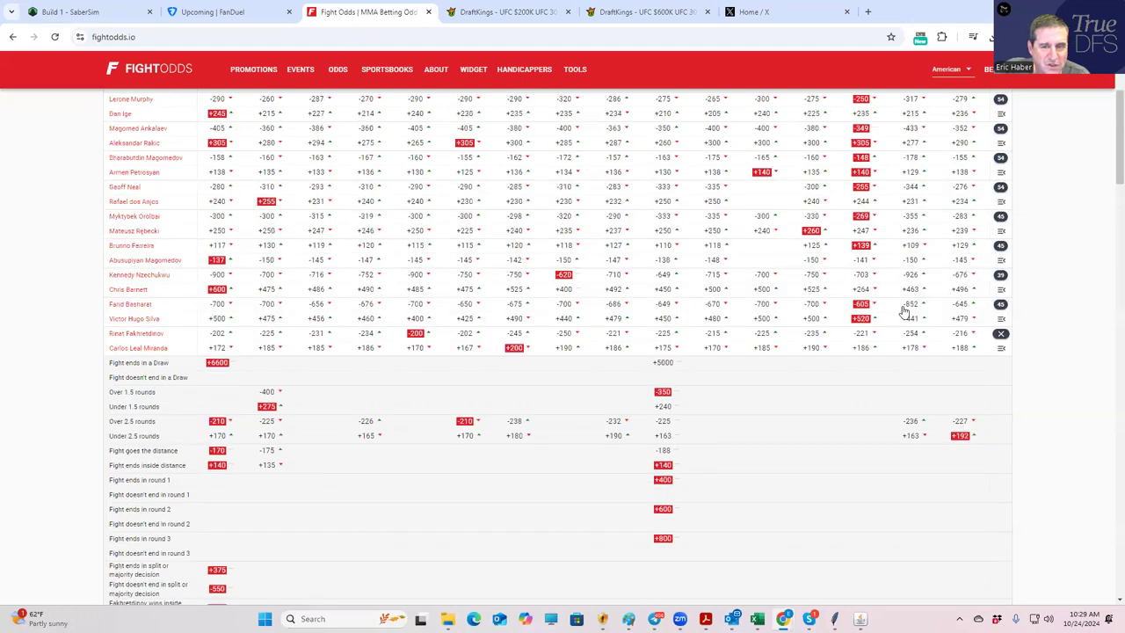
pyautogui.click(1000, 333)
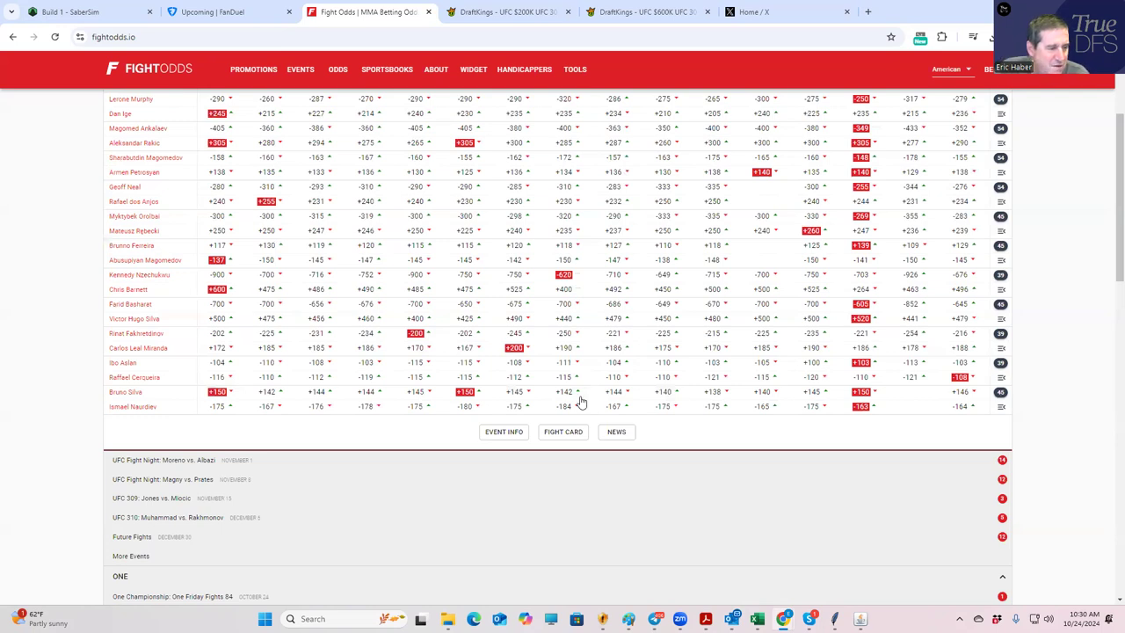
pyautogui.click(125, 392)
pyautogui.scroll(-8, 480, 469)
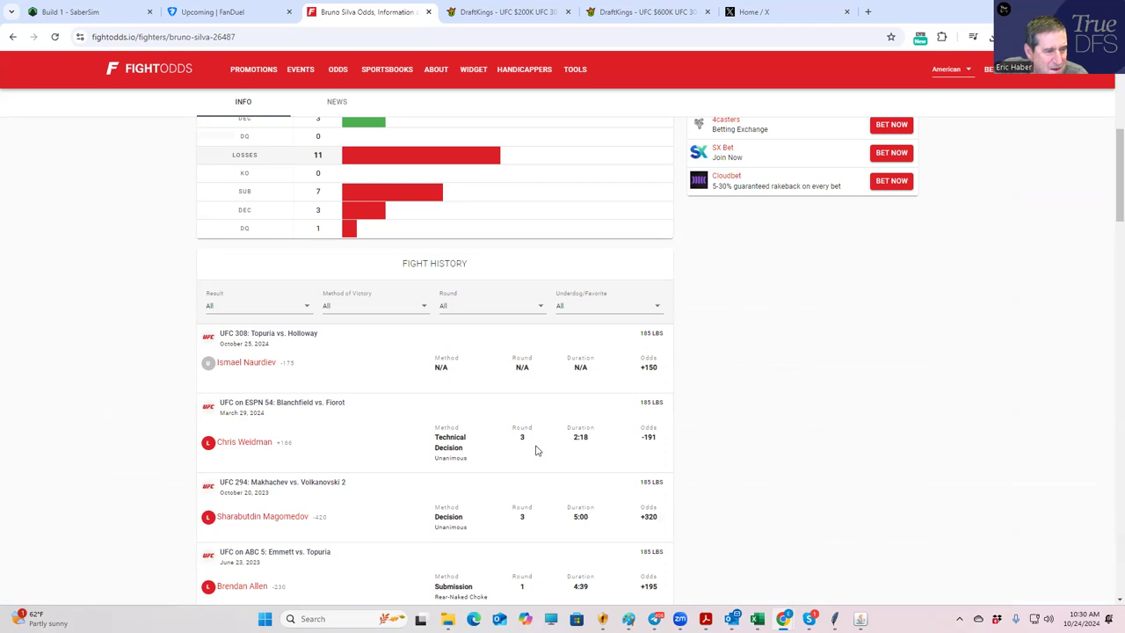
# Switch to the DraftKings Knockout Special lineup builder, review B. Silva's full fight log, and close his player card.
pyautogui.click(514, 14)
pyautogui.scroll(-2, 409, 503)
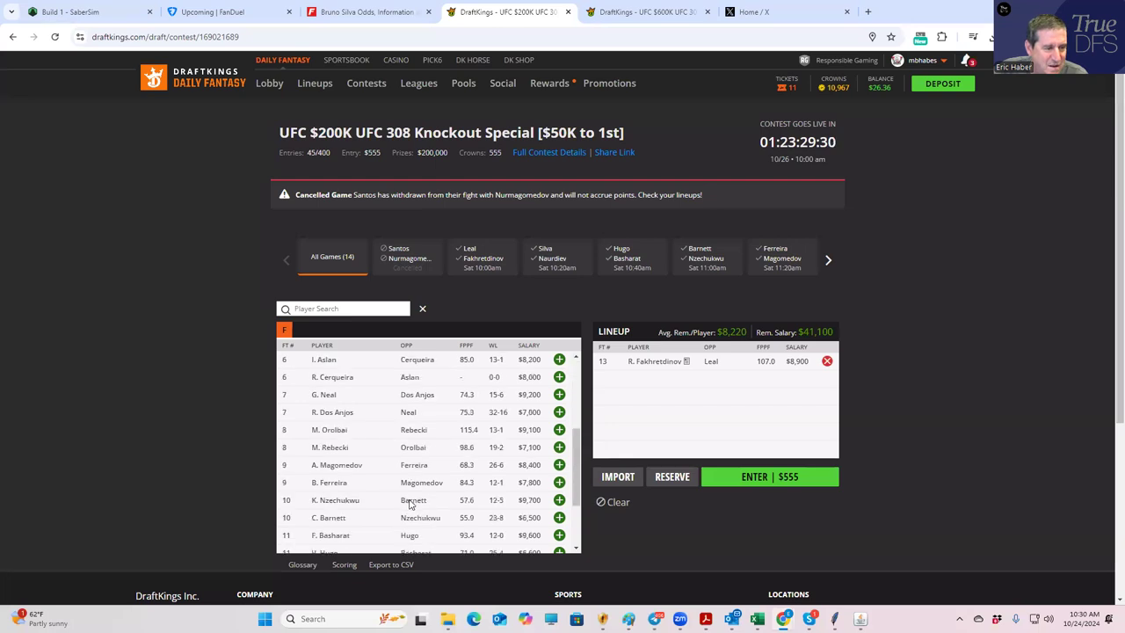
pyautogui.scroll(-3, 375, 517)
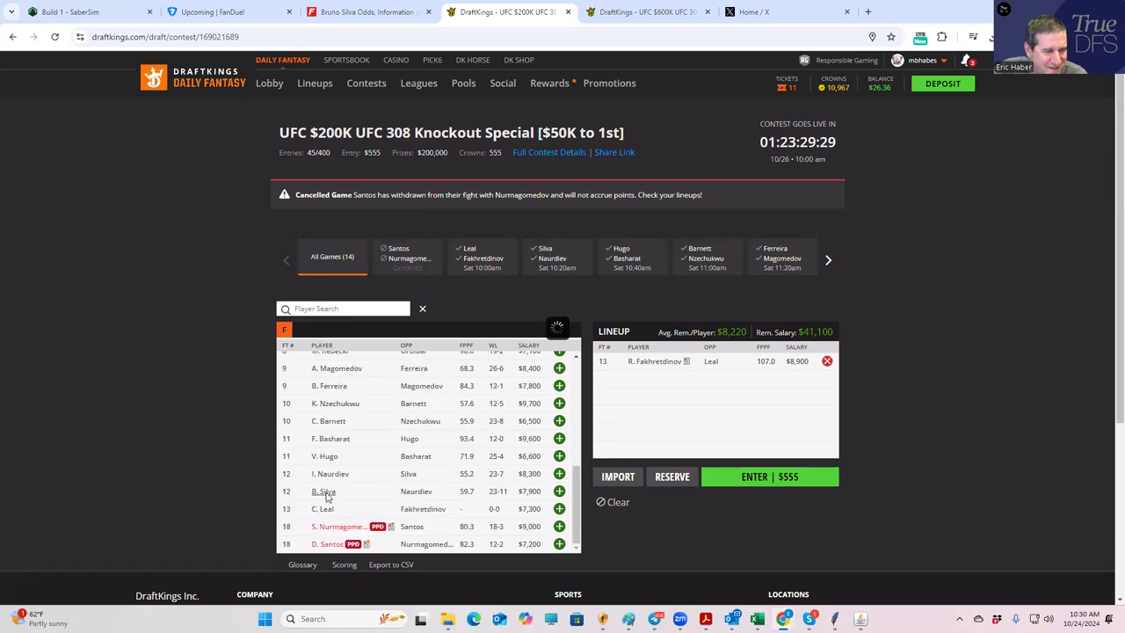
pyautogui.click(325, 493)
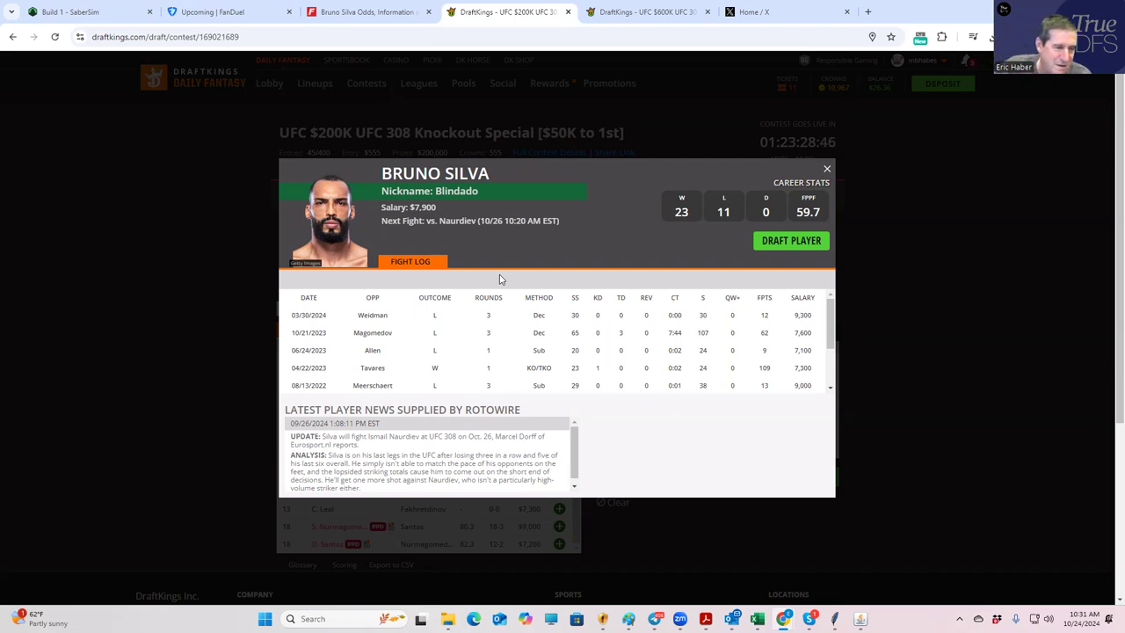
pyautogui.moveTo(831, 320); pyautogui.dragTo(833, 347)
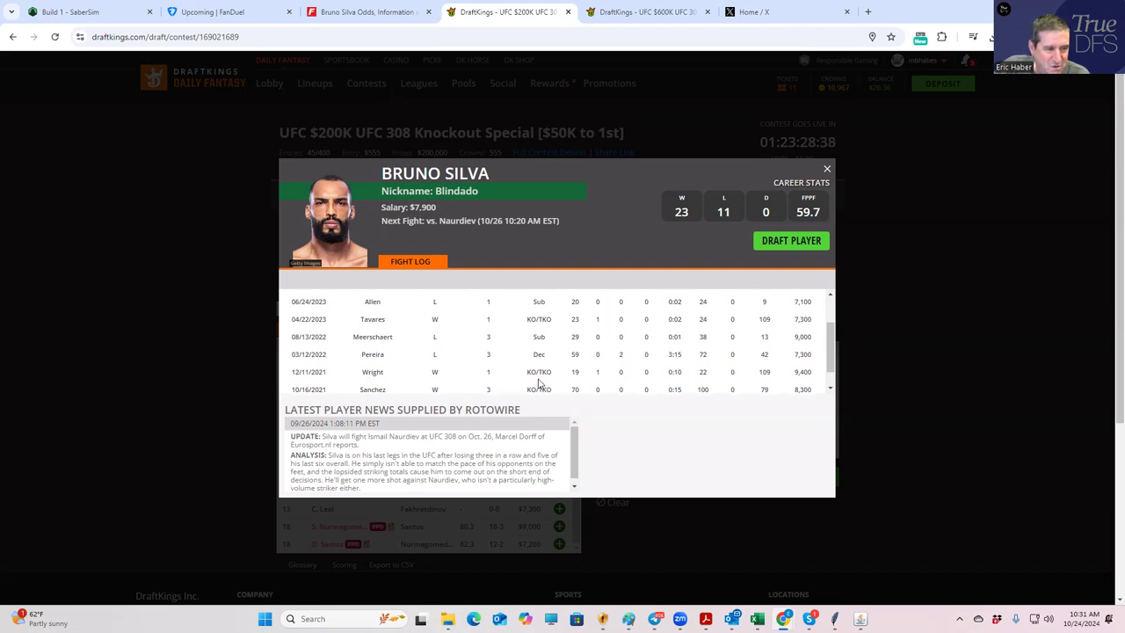
pyautogui.scroll(-1, 698, 385)
pyautogui.moveTo(831, 356); pyautogui.dragTo(824, 264)
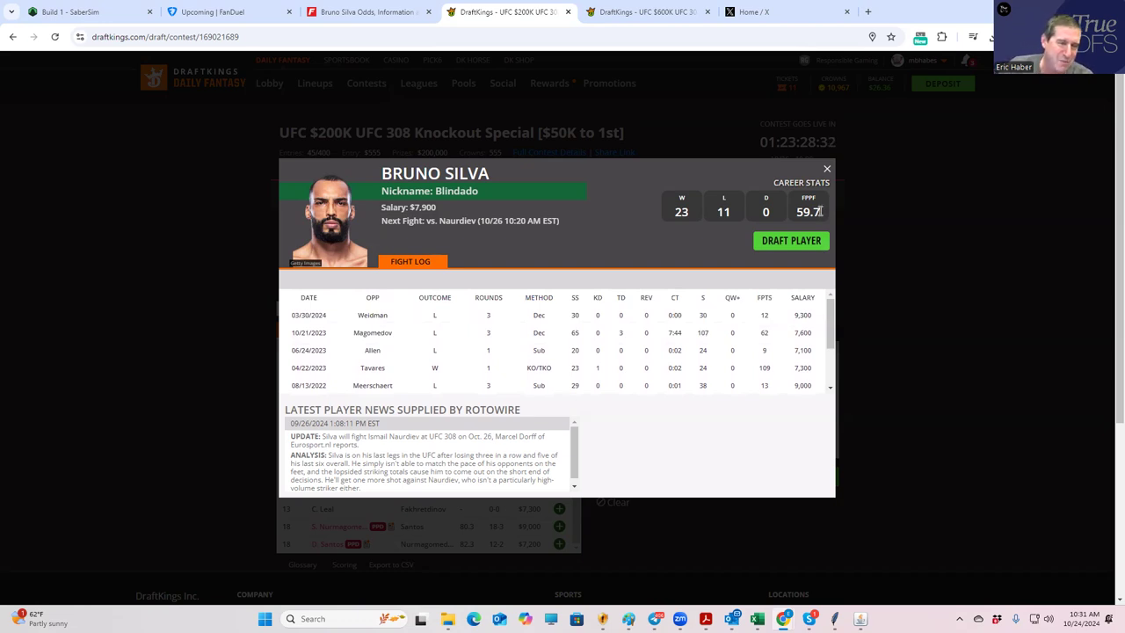
pyautogui.click(827, 170)
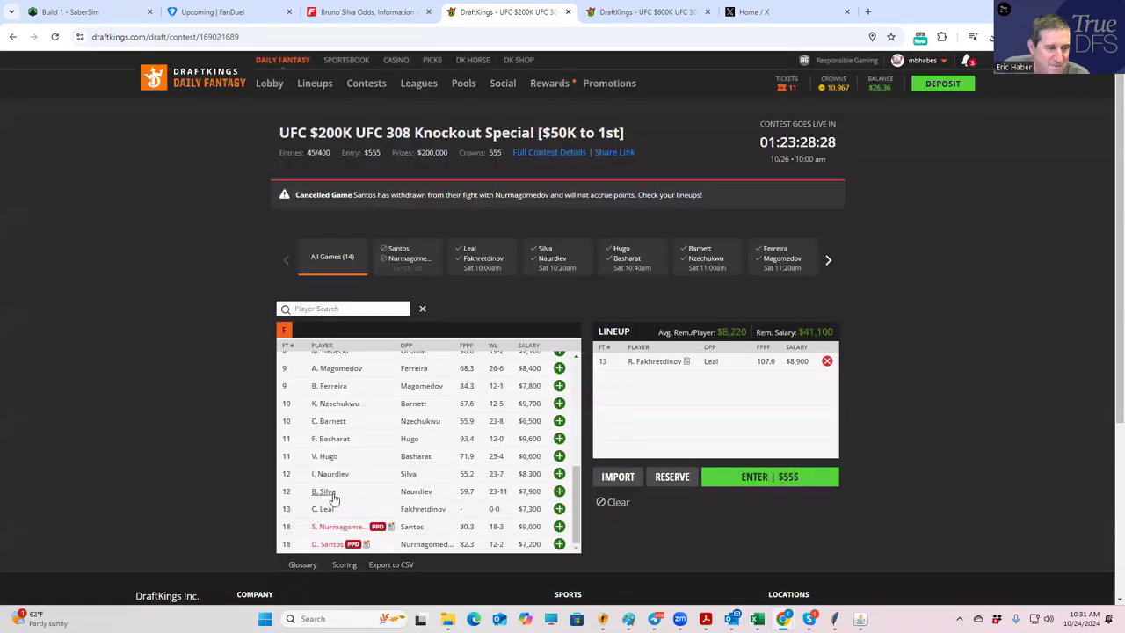
# Review I. Naurdiev's fight log on DraftKings and go back to the MMA Betting Odds list on FightOdds.
pyautogui.click(331, 476)
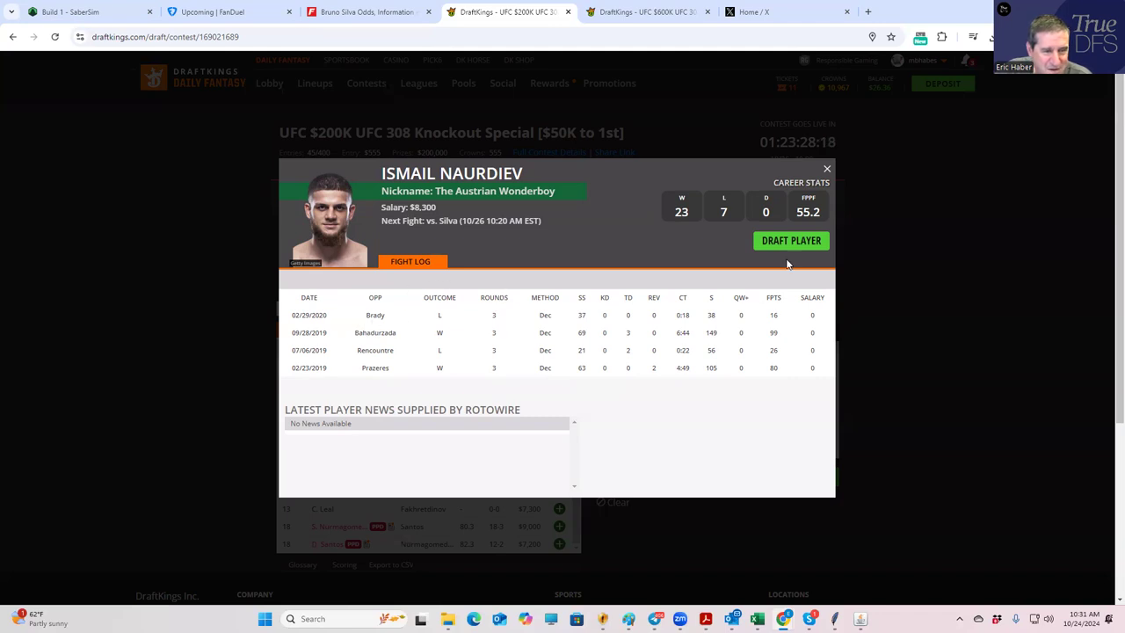
pyautogui.click(827, 169)
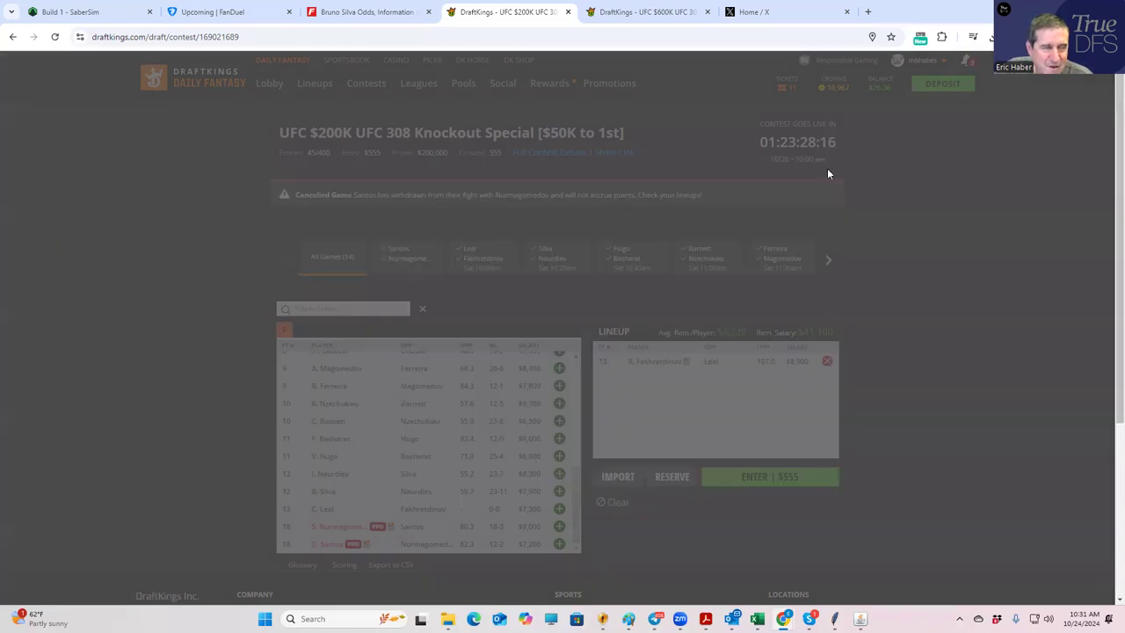
pyautogui.click(352, 15)
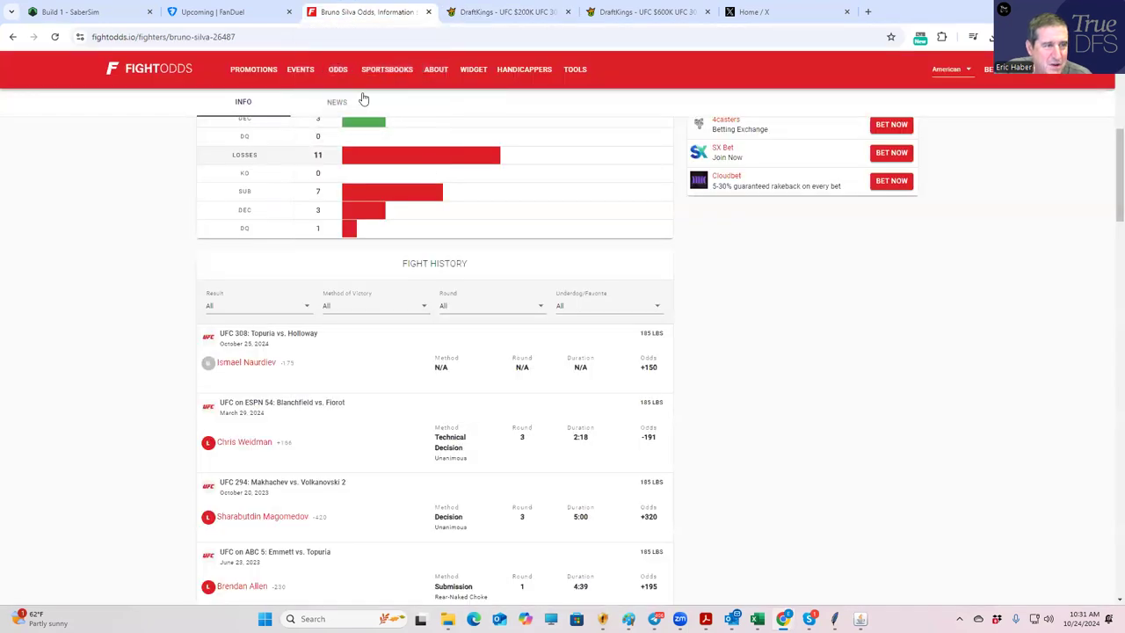
pyautogui.click(14, 37)
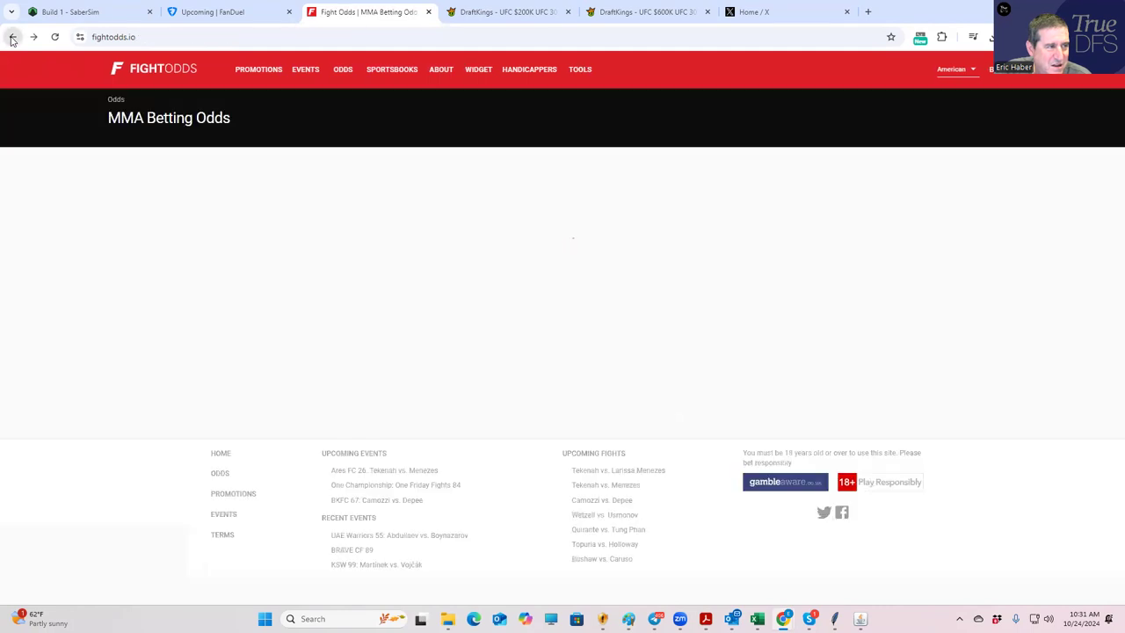
# Expand the Bruno Silva vs. Ismael Naurdiev props in the UFC 308 odds and examine the rounds and method-of-victory lines.
pyautogui.scroll(-3, 664, 449)
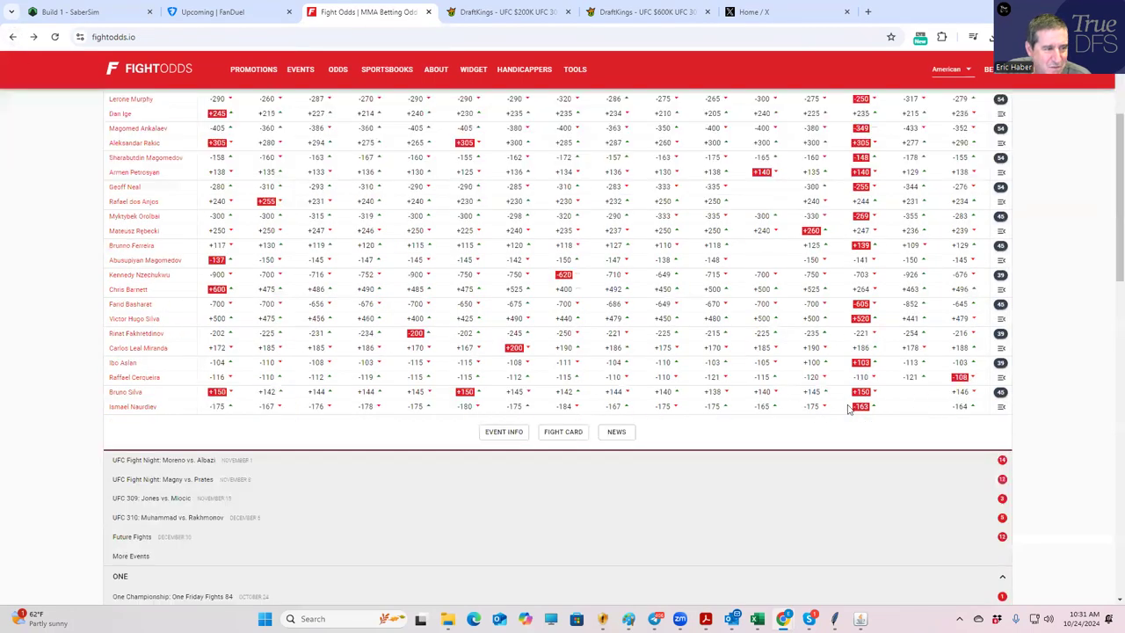
pyautogui.click(1001, 393)
pyautogui.scroll(-3, 291, 491)
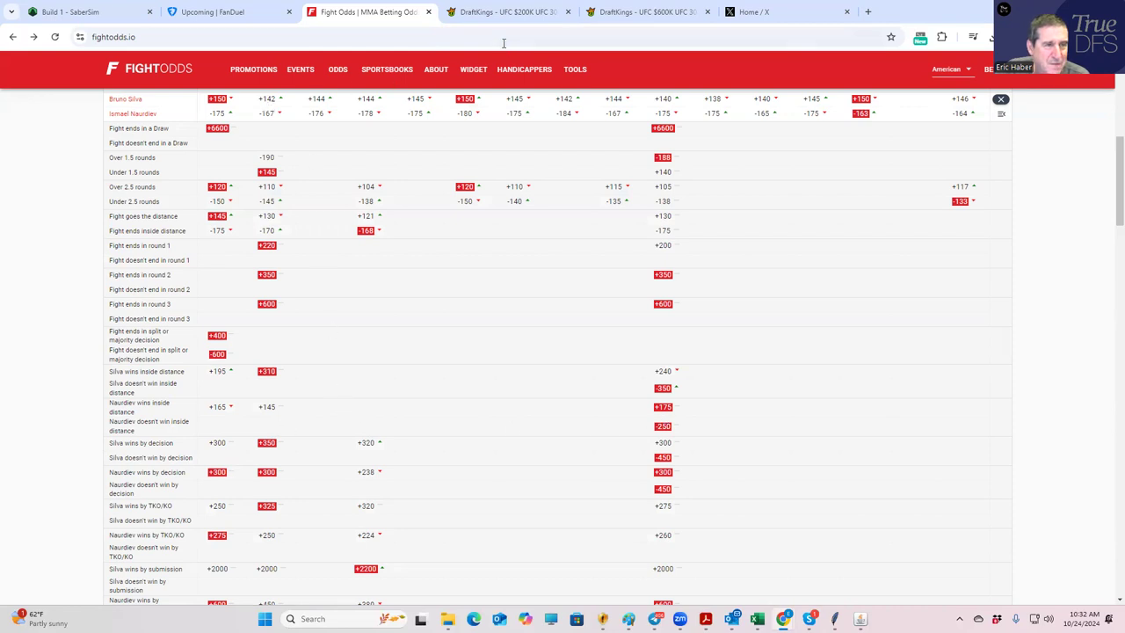
# In the DraftKings $600K UFC 308 Special lineup builder, add I. Naurdiev and replace him with R. Fakhretdinov.
pyautogui.click(628, 12)
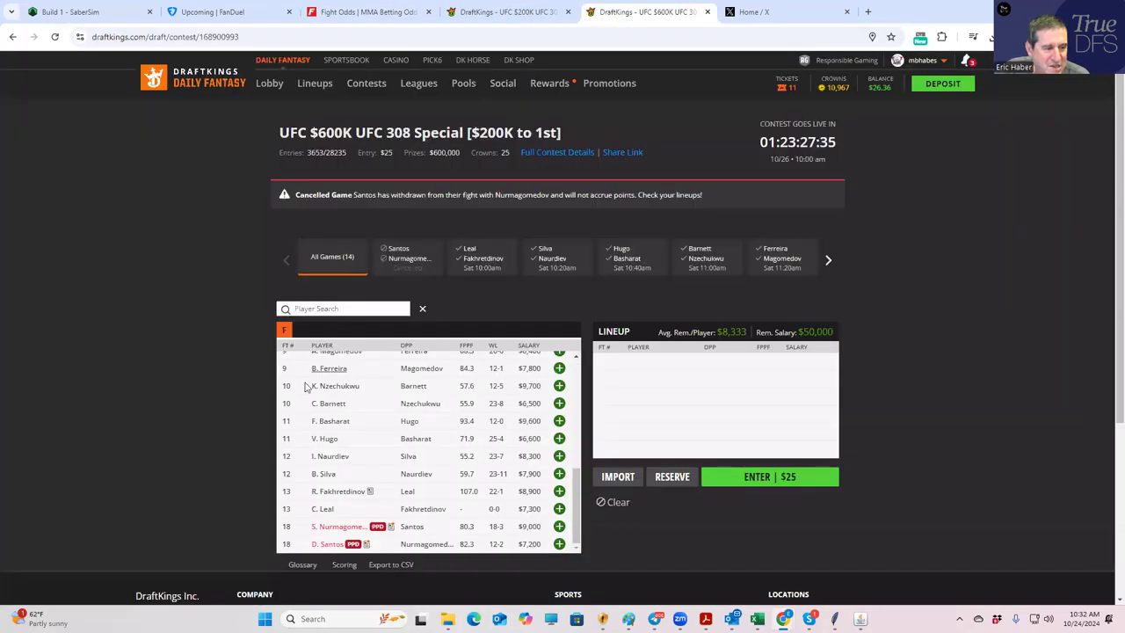
pyautogui.click(560, 456)
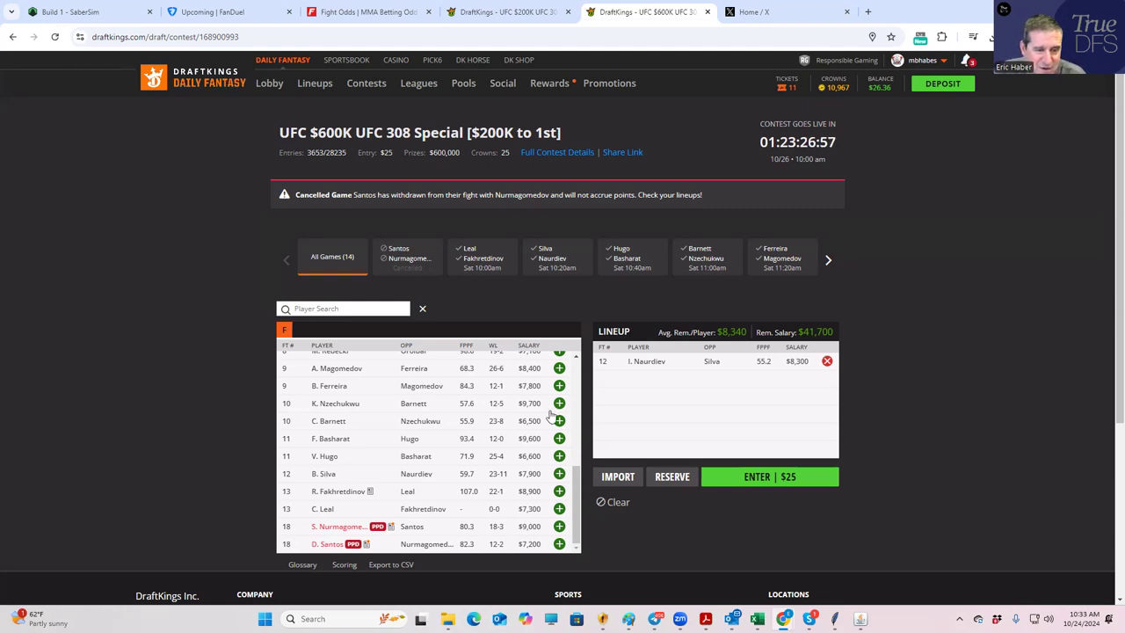
pyautogui.click(827, 363)
pyautogui.click(559, 509)
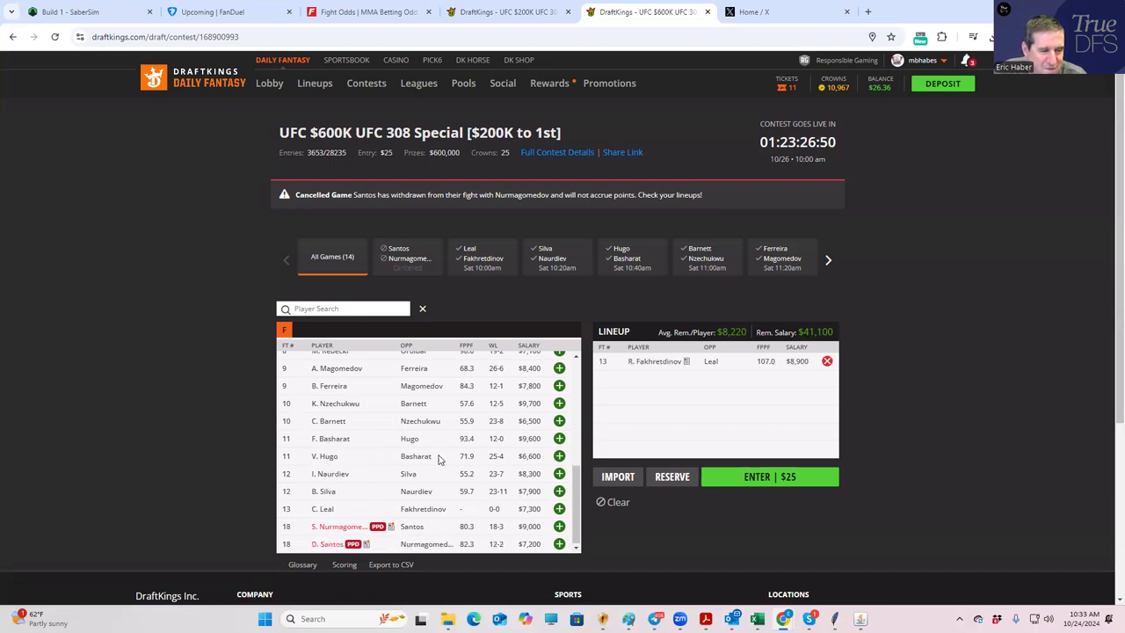
# Return to FightOdds, collapse the Bruno Silva fight's props and examine the Farid Basharat vs. Victor Hugo Silva props.
pyautogui.click(387, 21)
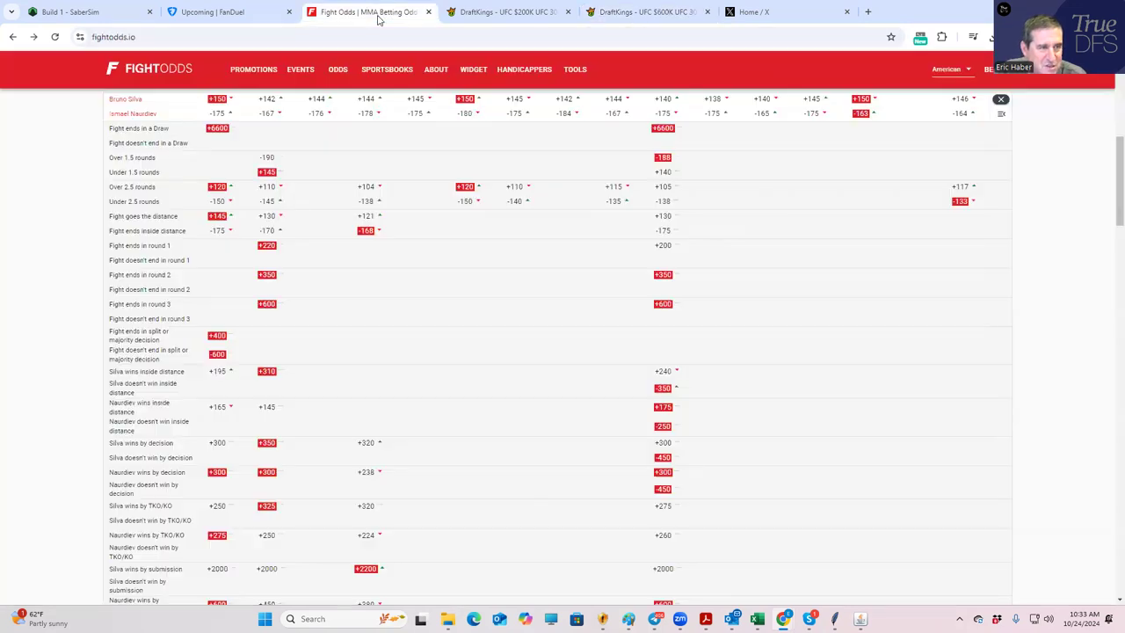
pyautogui.scroll(3, 1024, 277)
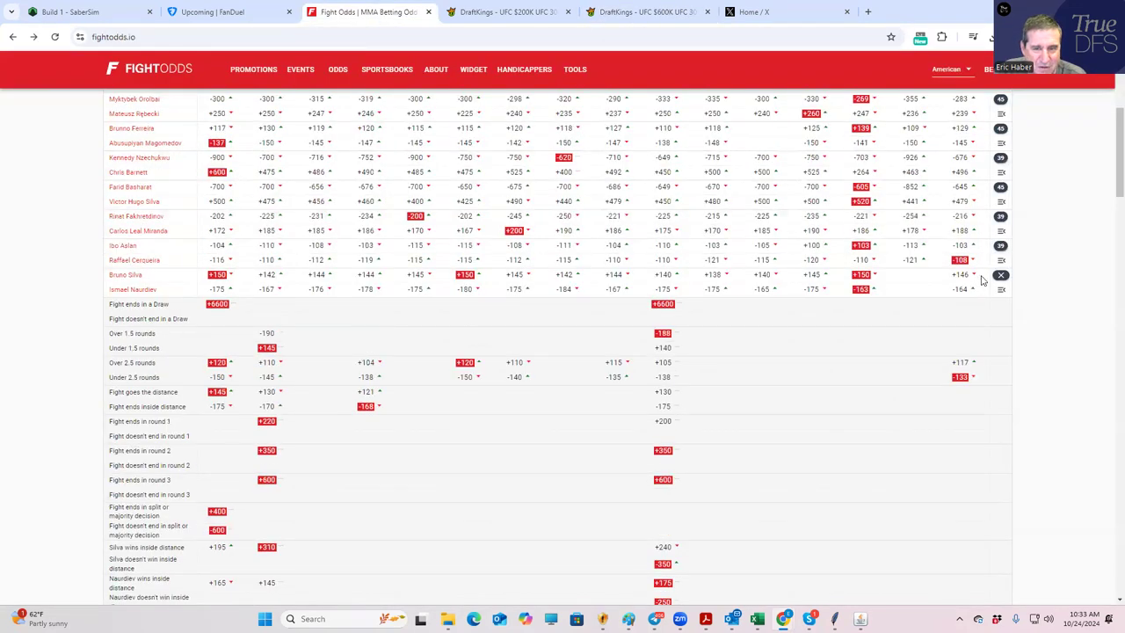
pyautogui.click(1001, 275)
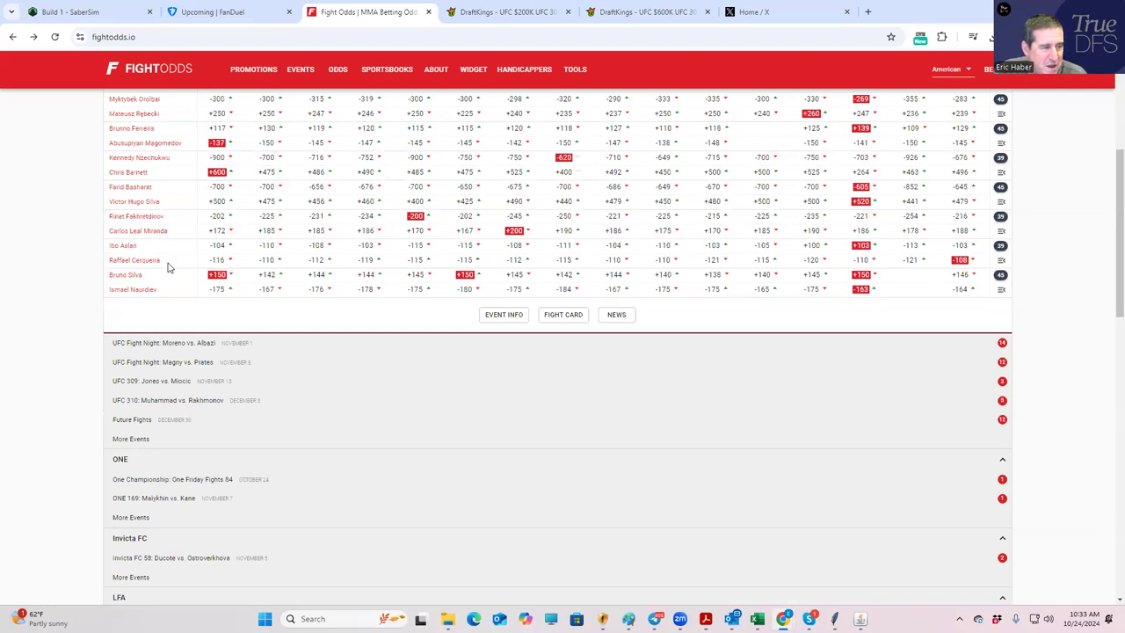
pyautogui.scroll(1, 141, 211)
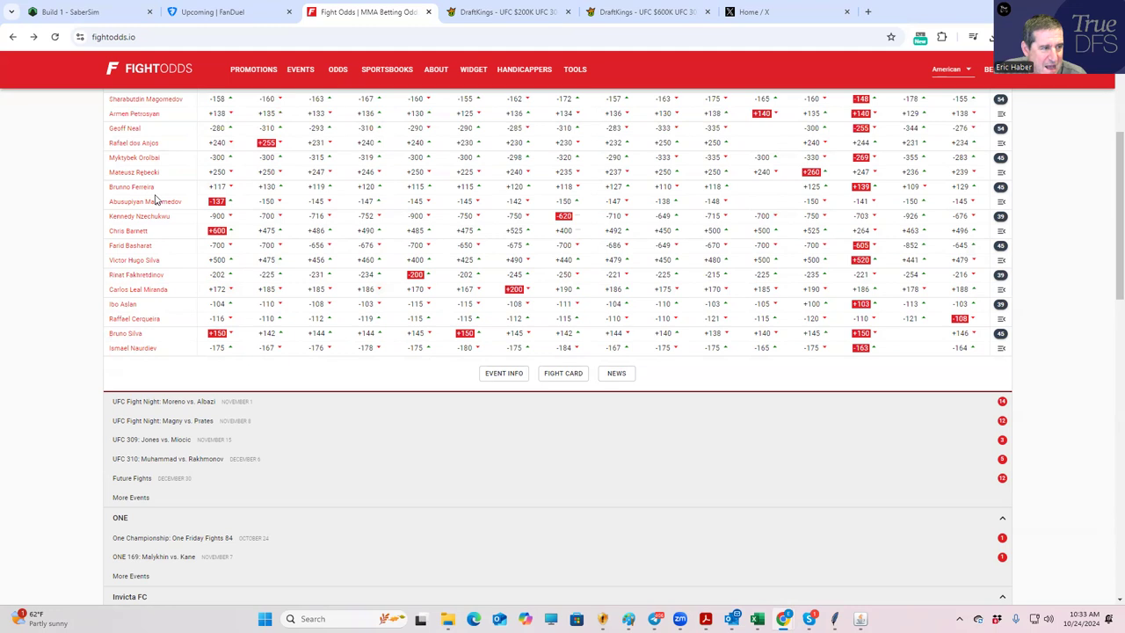
pyautogui.click(1001, 246)
pyautogui.scroll(-2, 442, 427)
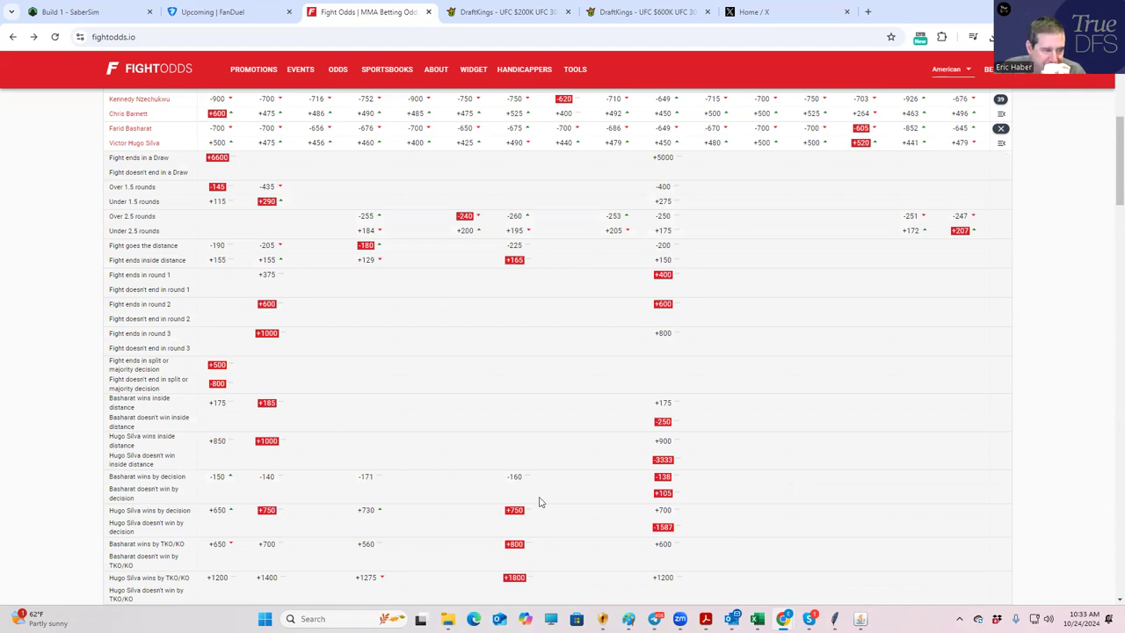
# Switch to the DraftKings $200K Knockout Special lineup builder, review F. Basharat's fight log, and close his player card.
pyautogui.click(502, 13)
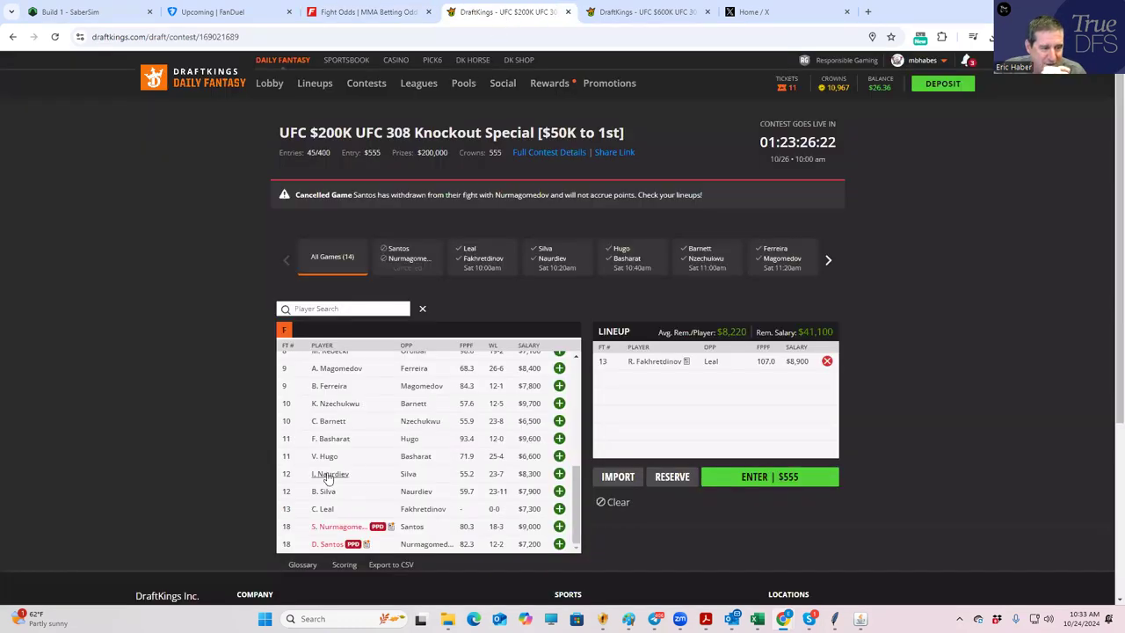
pyautogui.click(331, 439)
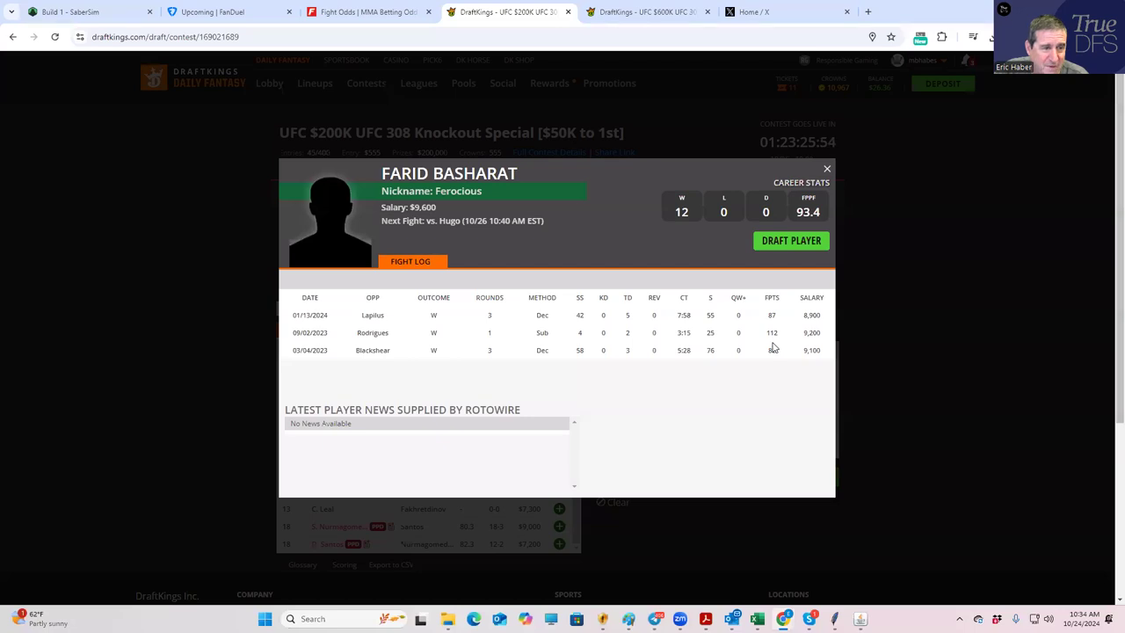
pyautogui.click(827, 170)
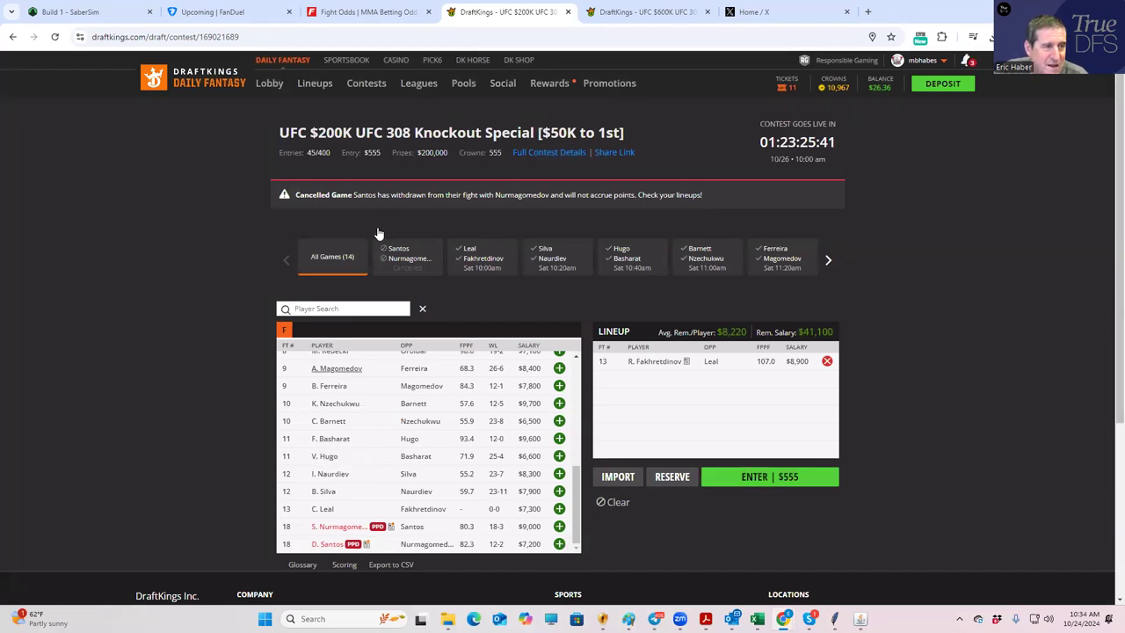
# Go back to FightOdds, recheck the rounds and finish props for the Farid Basharat fight, and collapse them.
pyautogui.click(372, 14)
pyautogui.scroll(2, 475, 314)
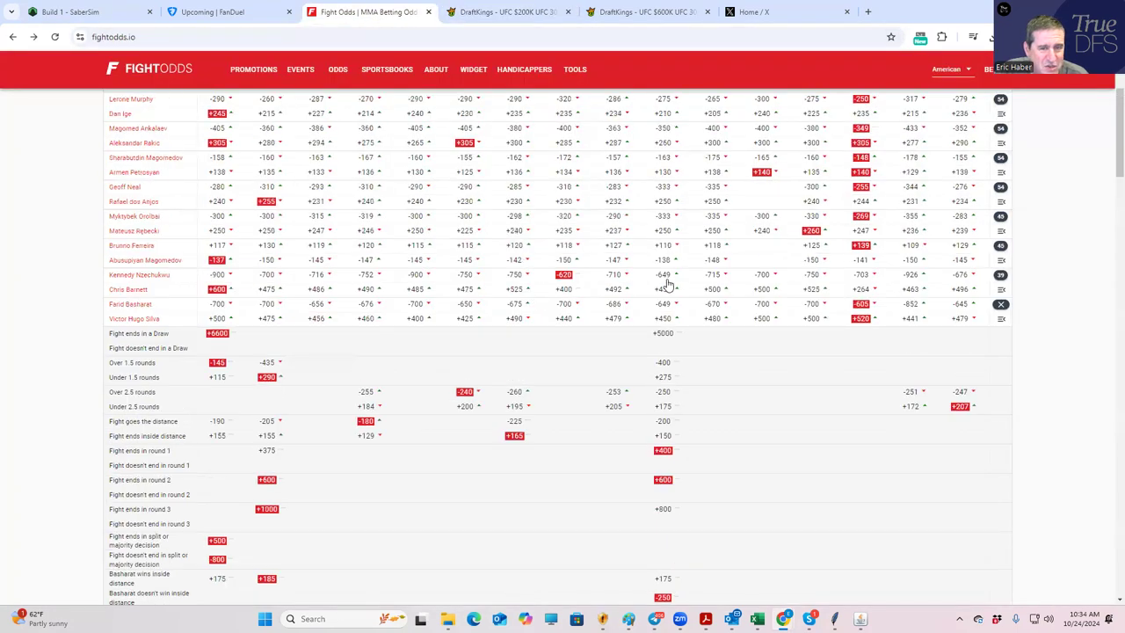
pyautogui.click(1000, 305)
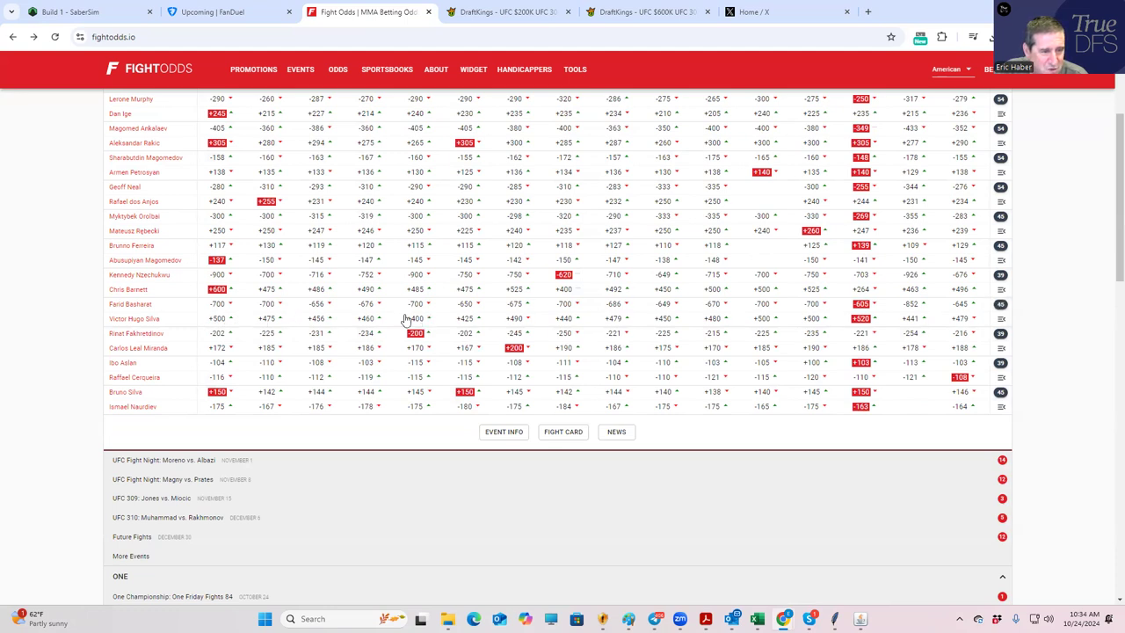
pyautogui.click(1002, 304)
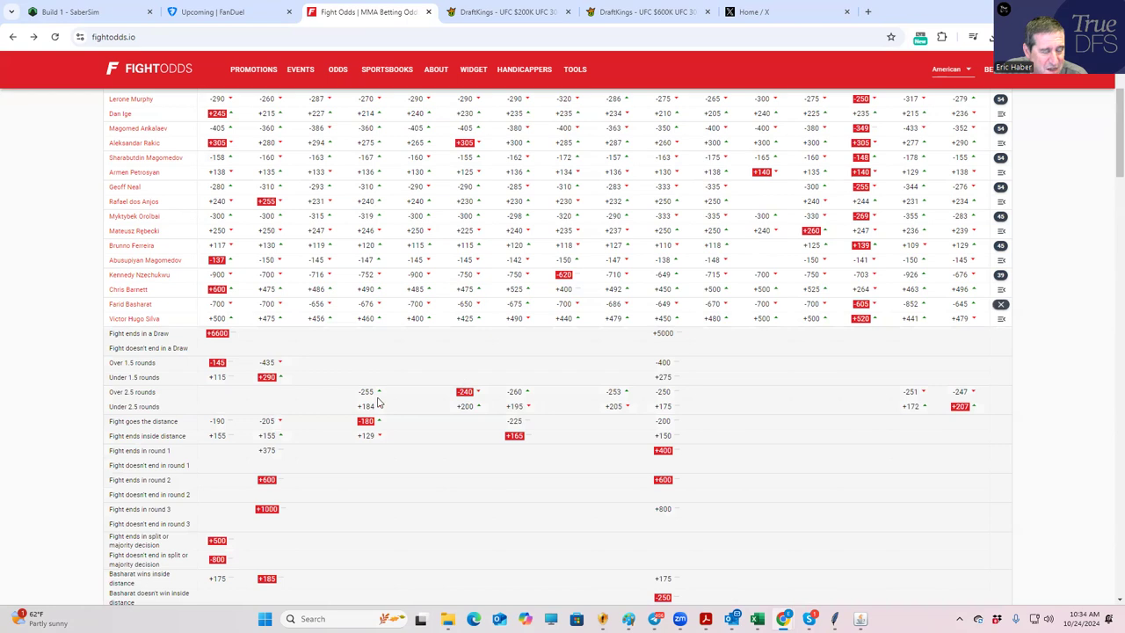
pyautogui.scroll(-1, 260, 459)
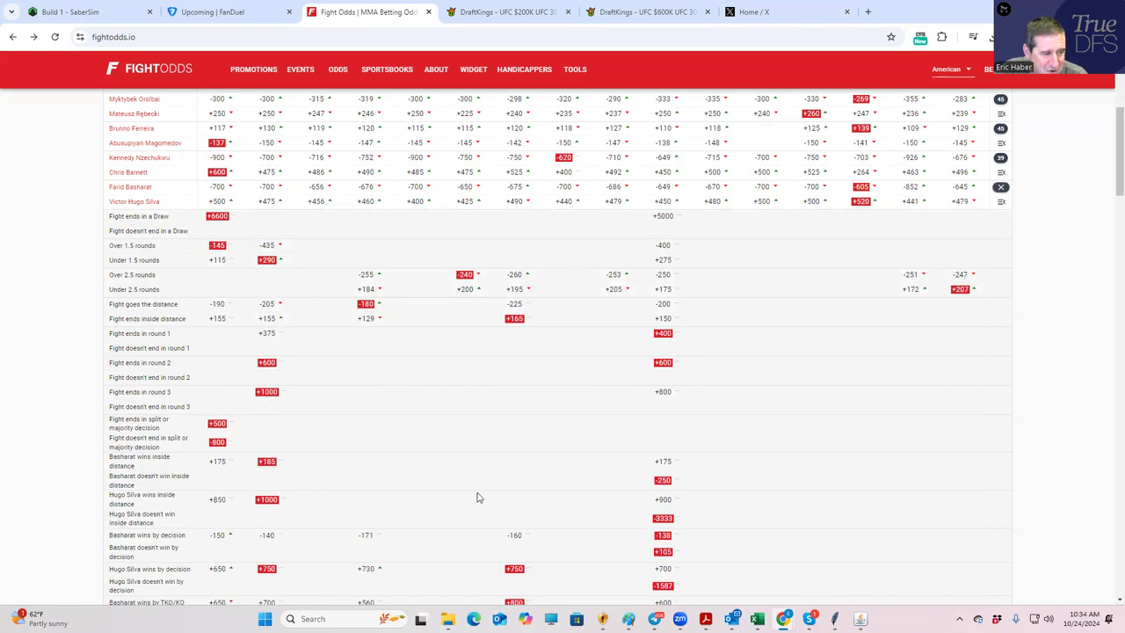
pyautogui.scroll(1, 681, 508)
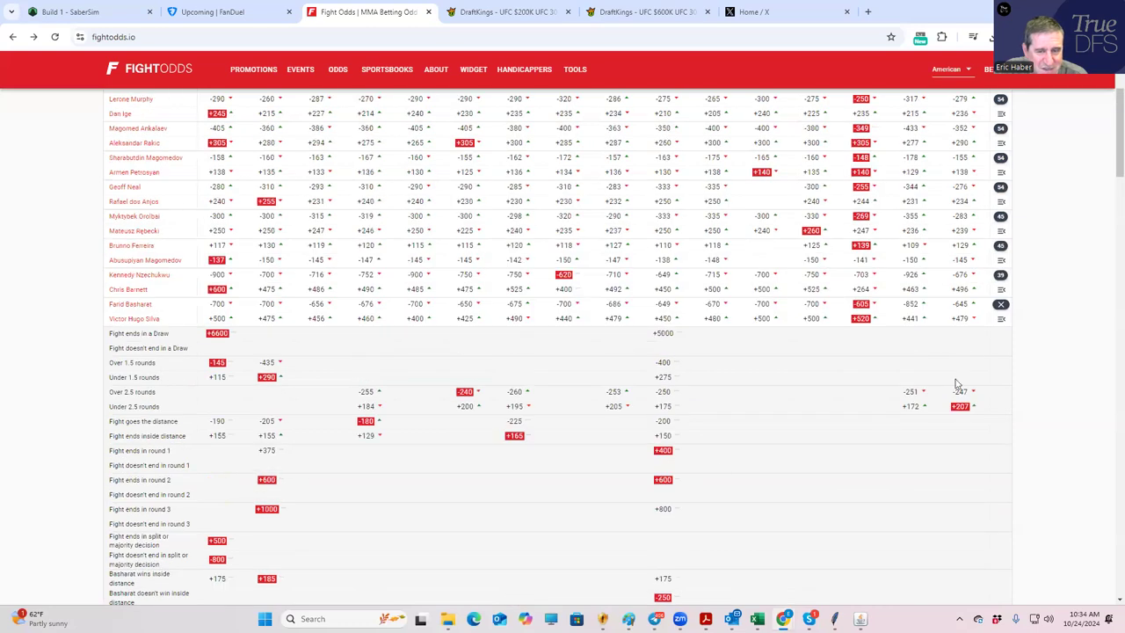
pyautogui.click(1001, 304)
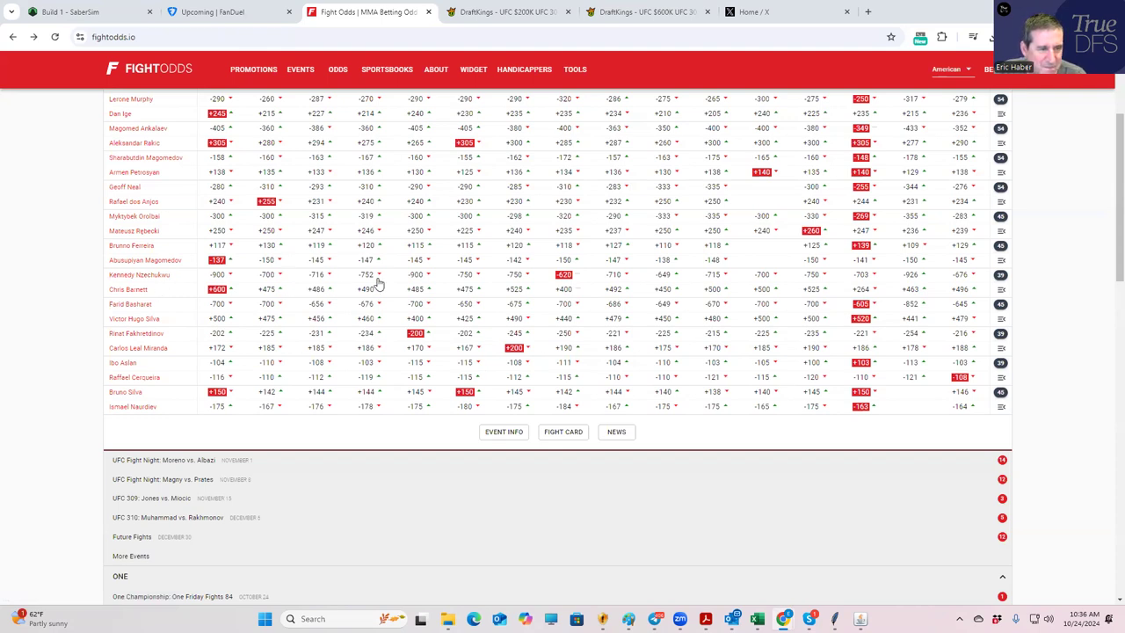
# Expand the Kennedy Nzechukwu vs. Chris Barnett props and check K. Nzechukwu's salary in the DraftKings Knockout Special player pool.
pyautogui.click(1001, 275)
pyautogui.scroll(-1, 277, 411)
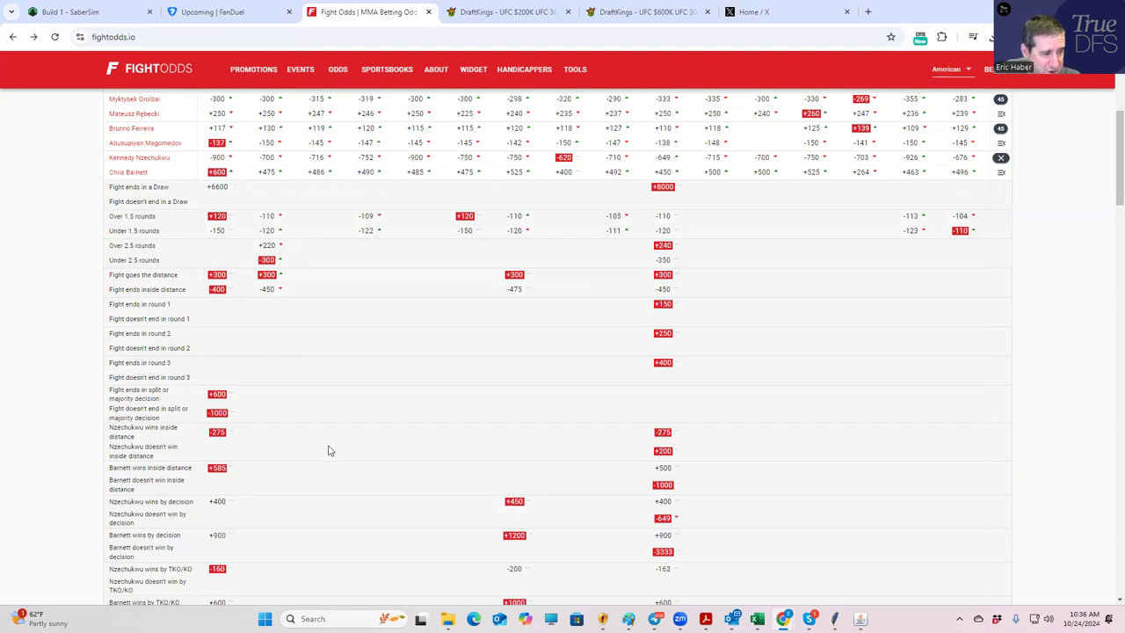
pyautogui.click(518, 13)
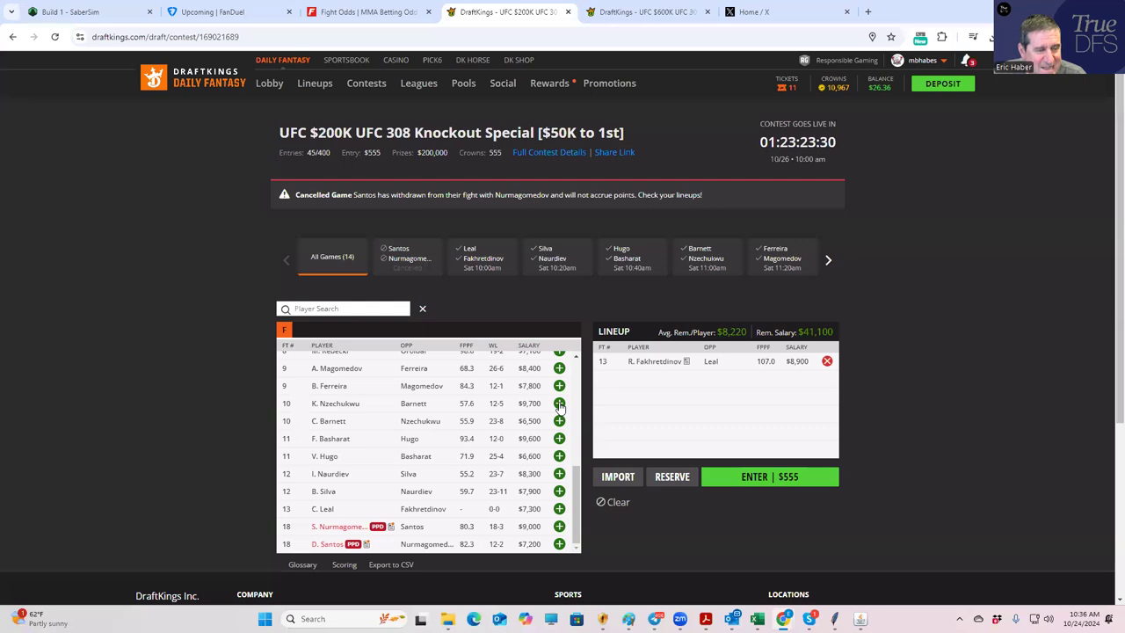
# Examine the method-of-victory and round props for the Nzechukwu vs. Barnett fight on FightOdds, and collapse them.
pyautogui.click(365, 12)
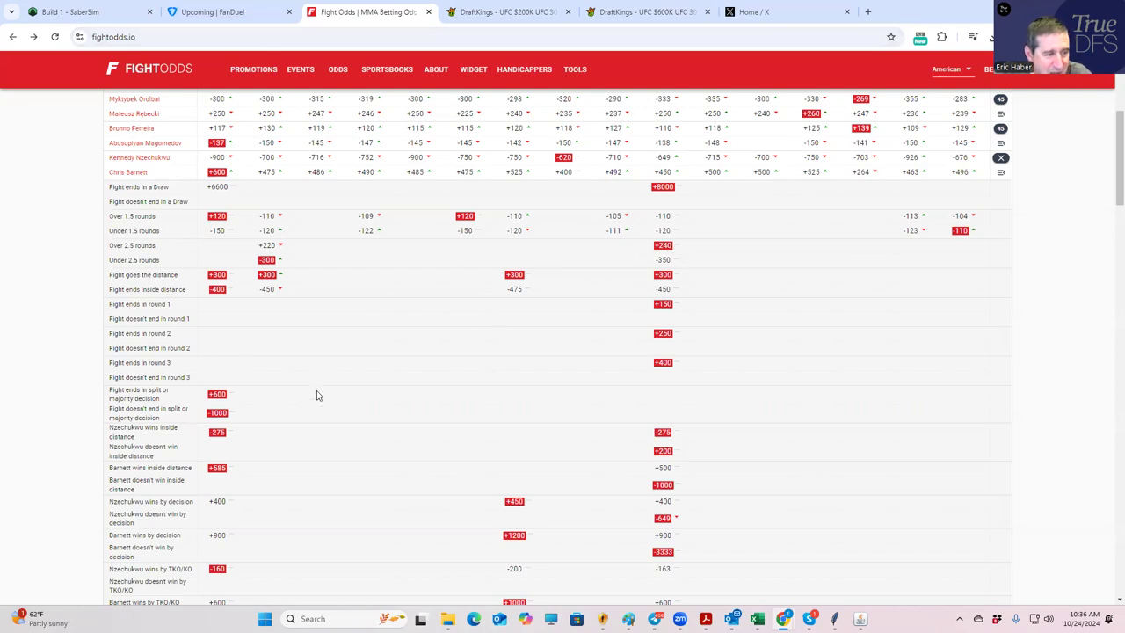
pyautogui.scroll(-1, 354, 402)
pyautogui.scroll(-3, 328, 406)
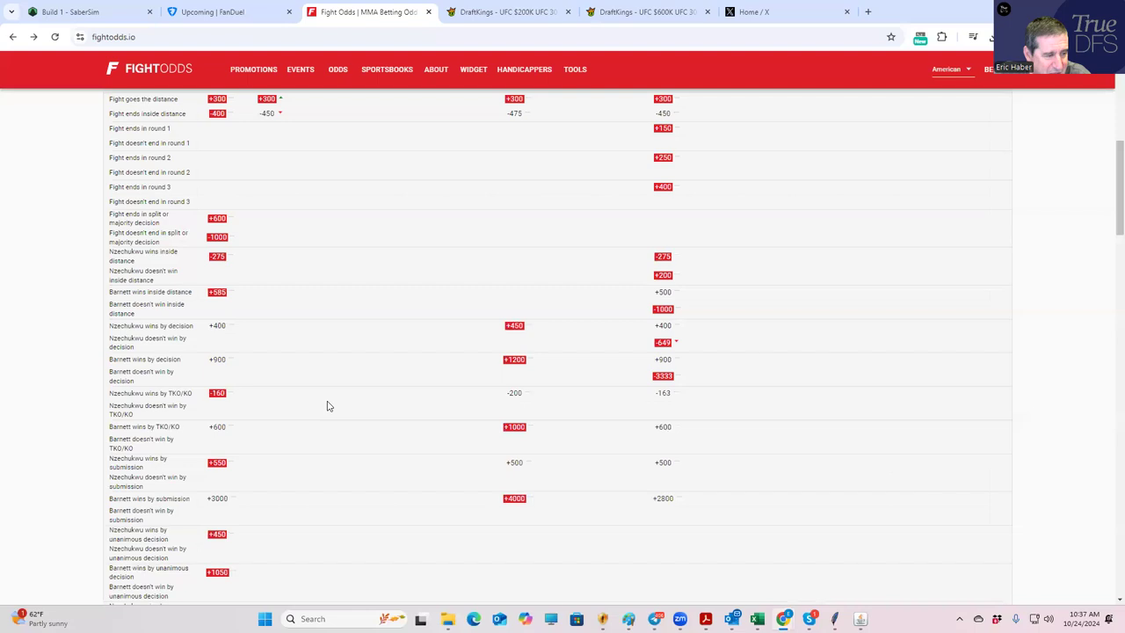
pyautogui.scroll(-1, 281, 422)
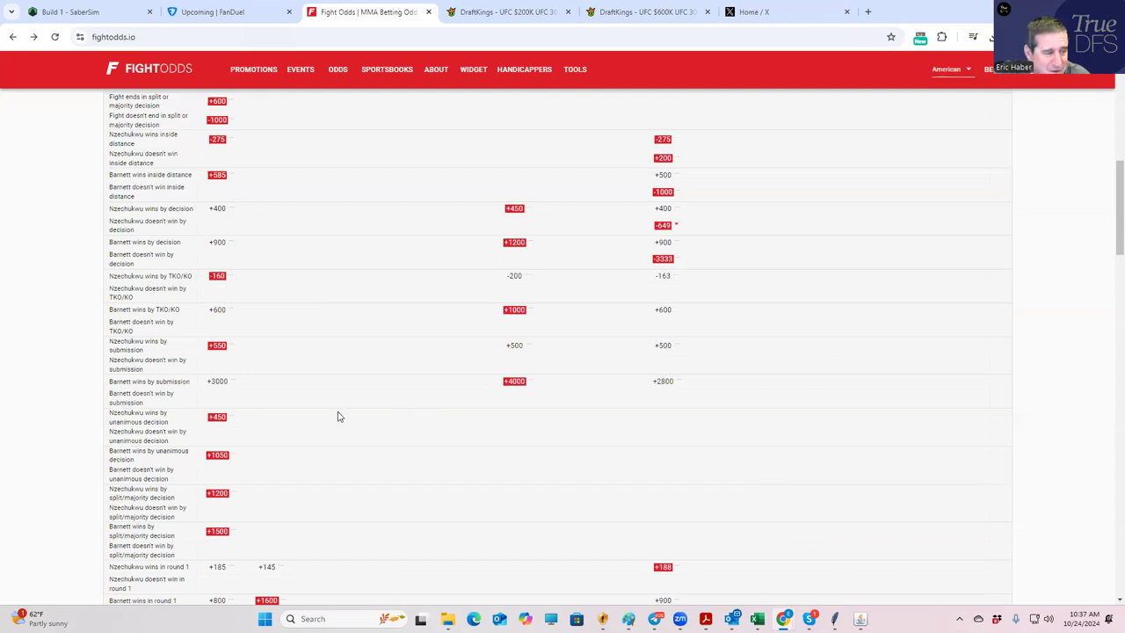
pyautogui.scroll(-2, 339, 416)
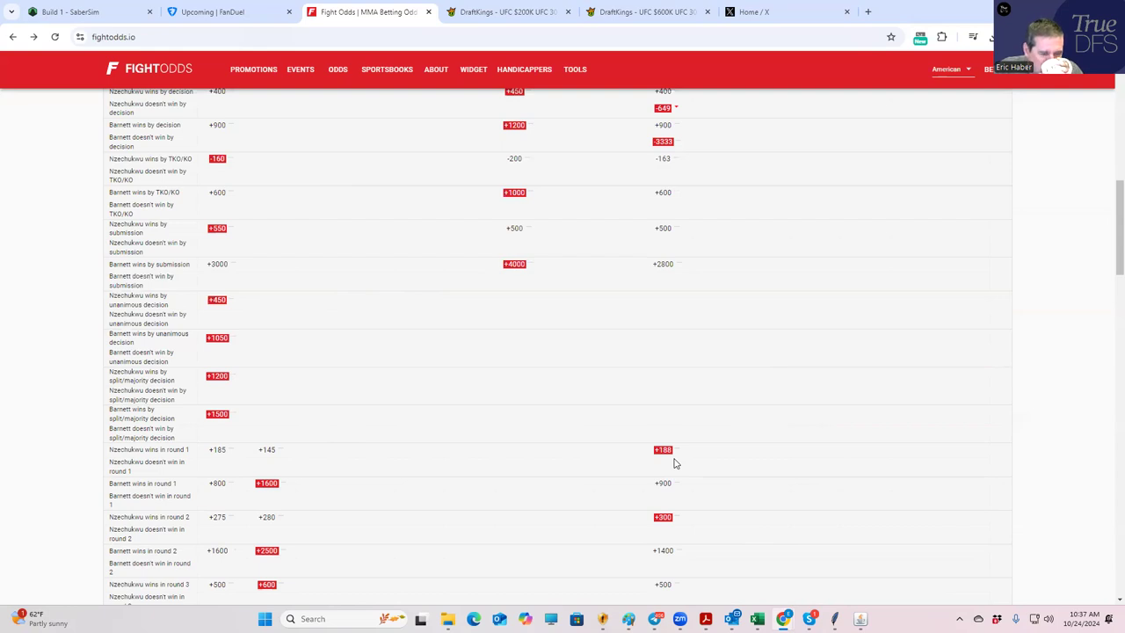
pyautogui.scroll(10, 686, 447)
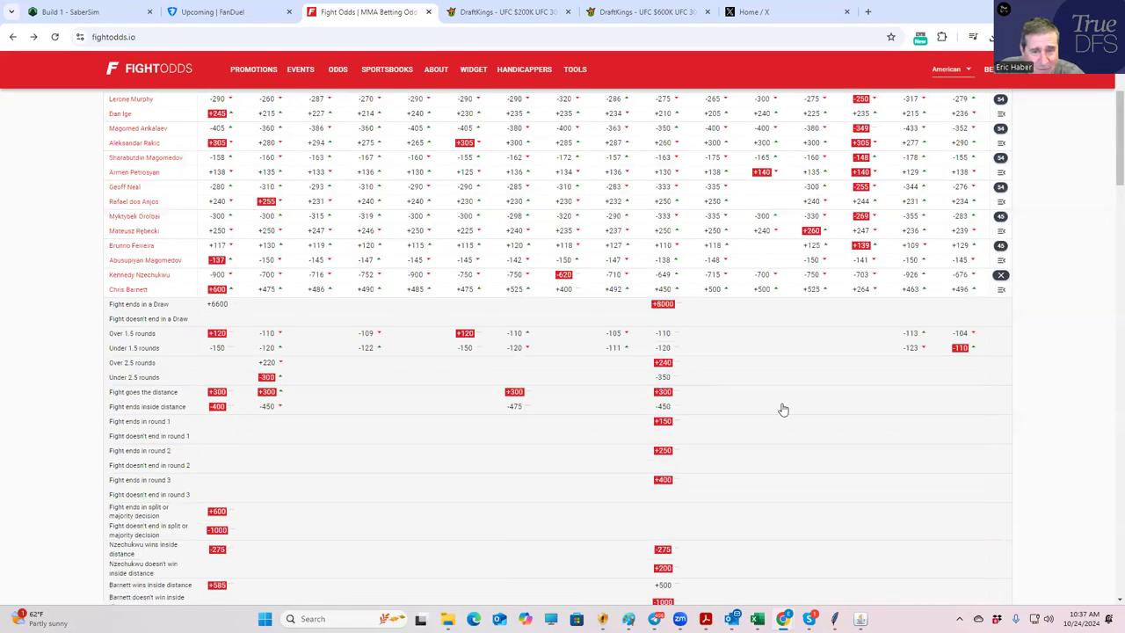
pyautogui.scroll(2, 1002, 426)
pyautogui.click(1002, 450)
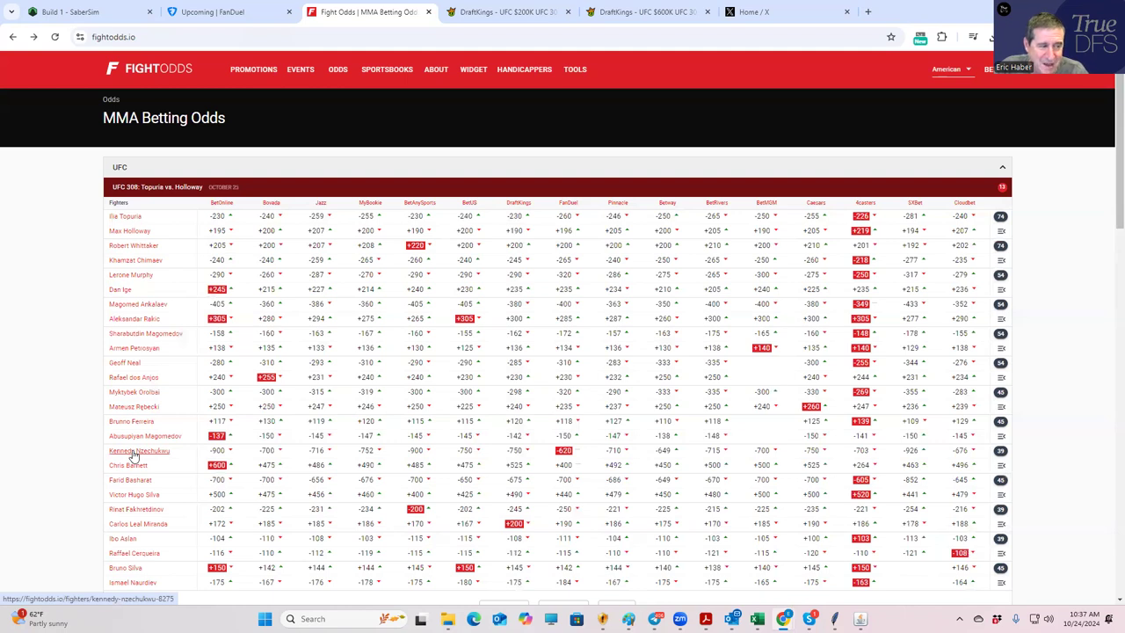
pyautogui.click(508, 12)
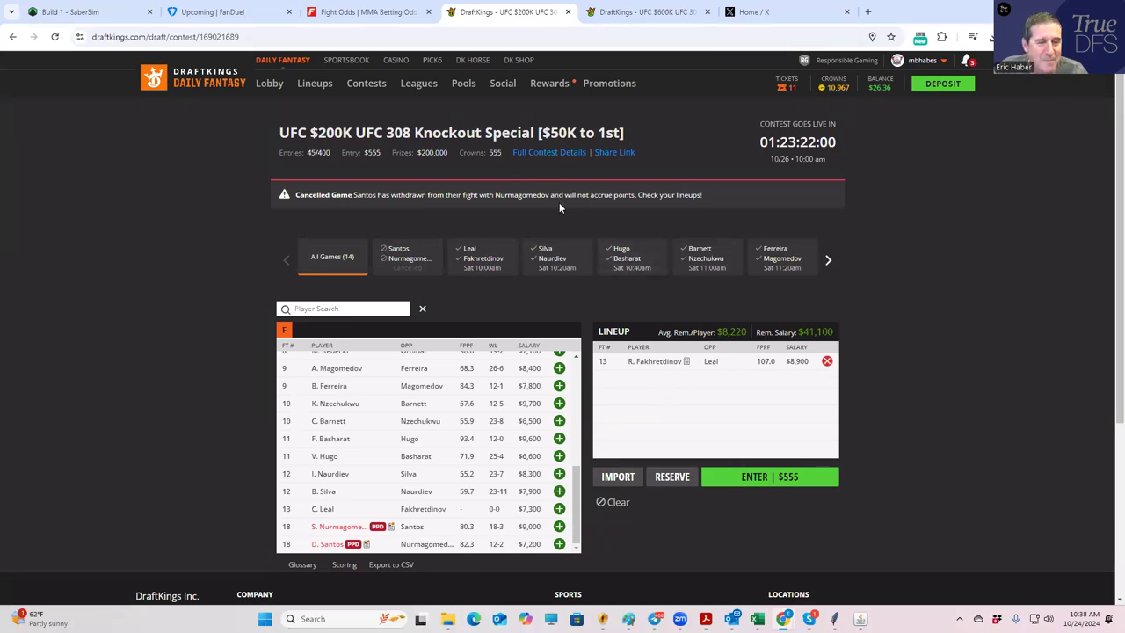
pyautogui.click(356, 11)
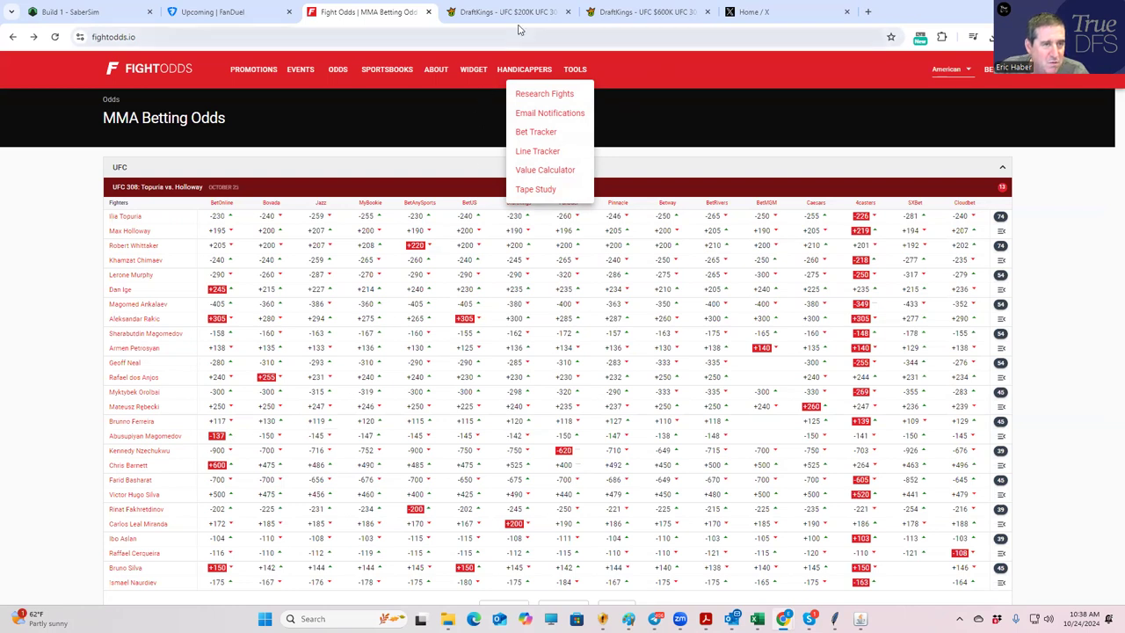
pyautogui.click(637, 13)
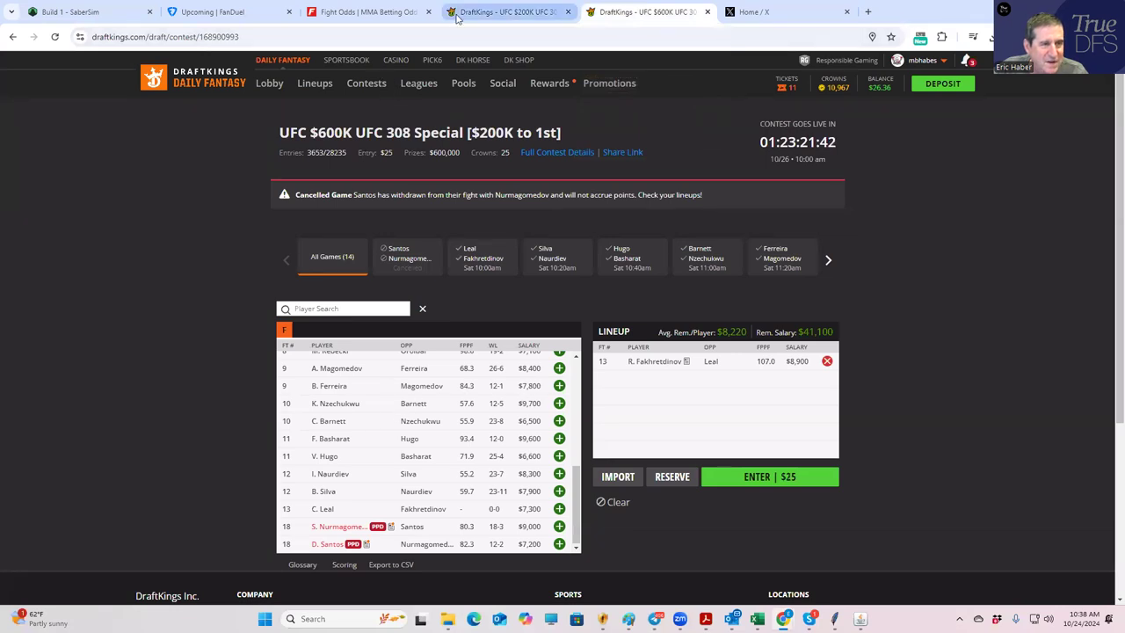
# On FightOdds, expand the Brunno Ferreira vs. Abusupiyan Magomedov props, examine the rounds and inside-distance lines, and collapse them.
pyautogui.click(369, 12)
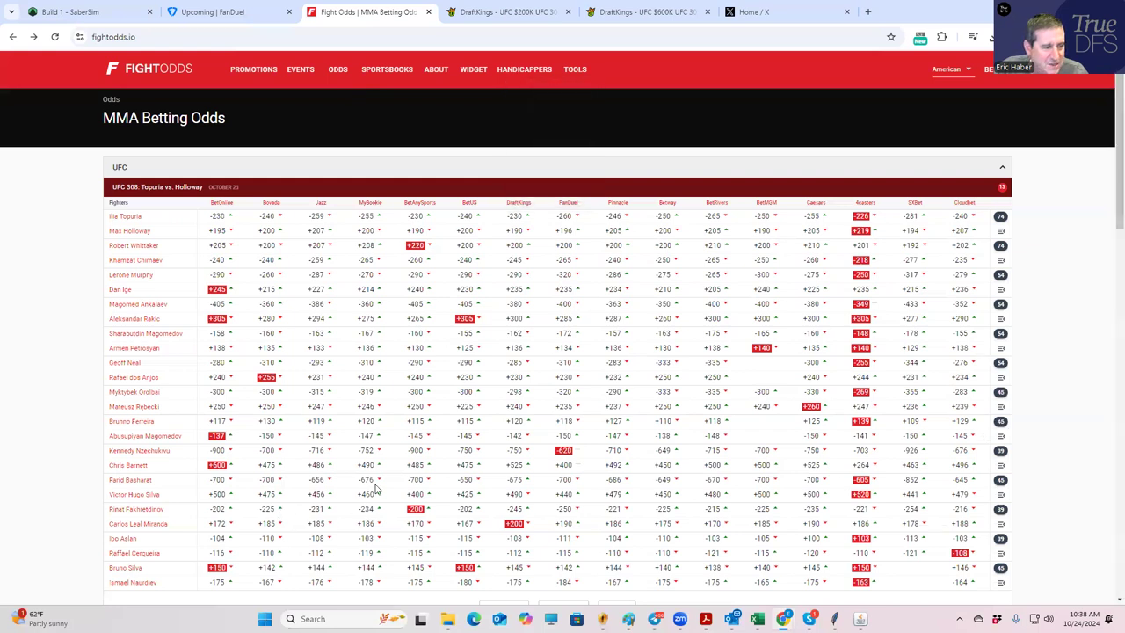
pyautogui.click(1000, 421)
pyautogui.scroll(-1, 312, 516)
pyautogui.scroll(-2, 312, 516)
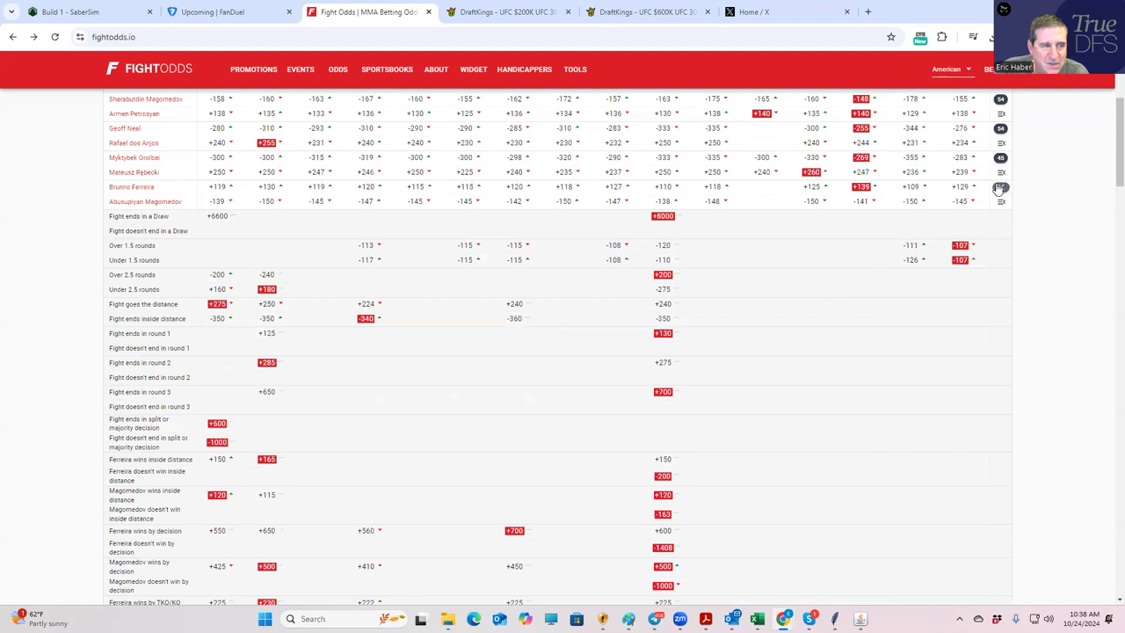
pyautogui.click(1003, 190)
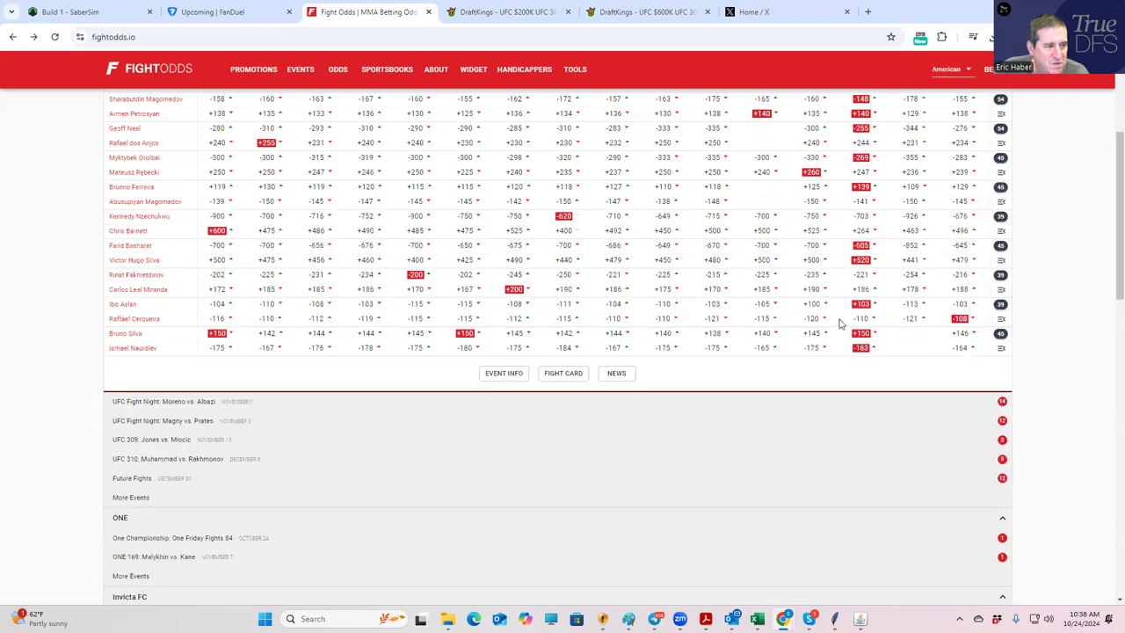
# Reopen the Bruno Silva vs. Ismael Naurdiev props and examine the inside-distance and decision lines again.
pyautogui.click(1002, 334)
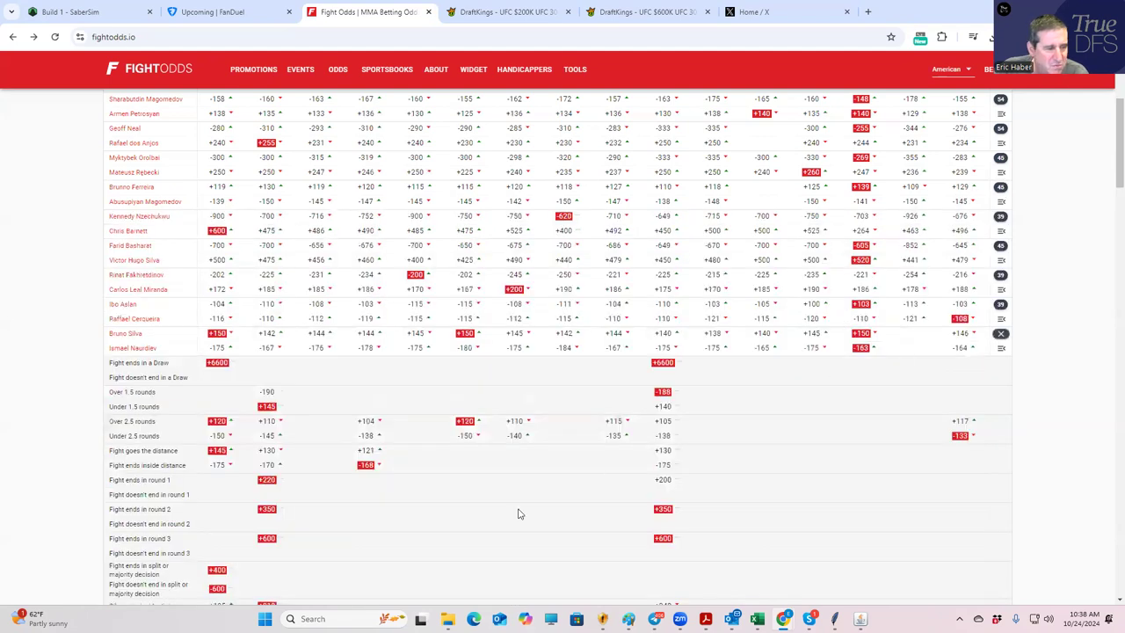
pyautogui.scroll(-2, 625, 507)
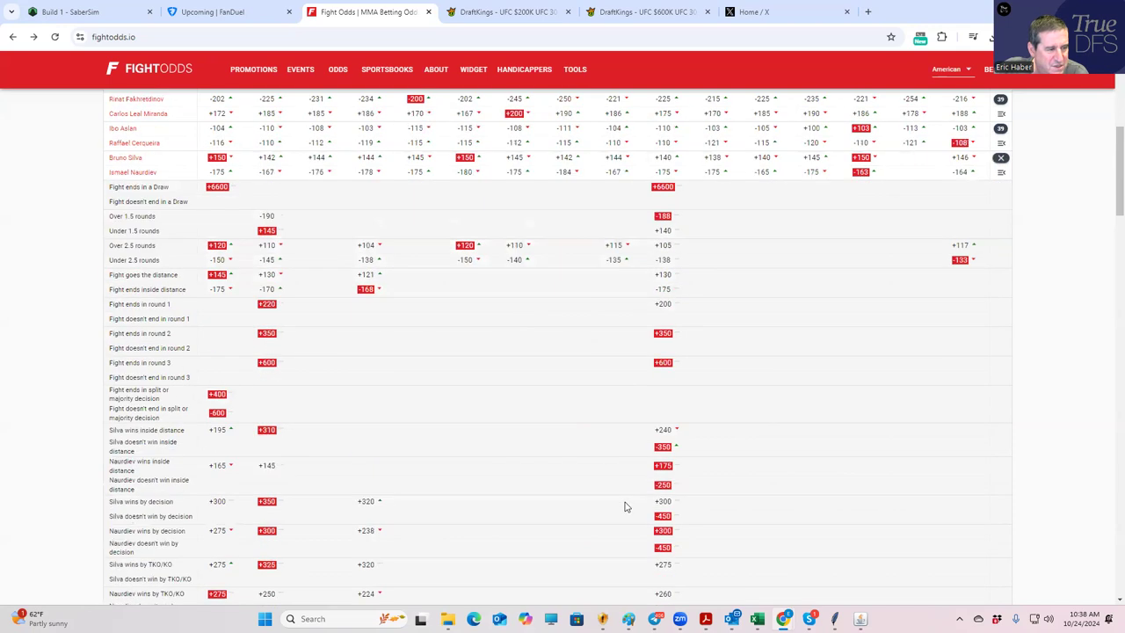
# Collapse the Silva vs. Naurdiev props, and expand the Brunno Ferreira vs. Abusupiyan Magomedov props to examine the inside-distance and decision lines.
pyautogui.scroll(2, 935, 307)
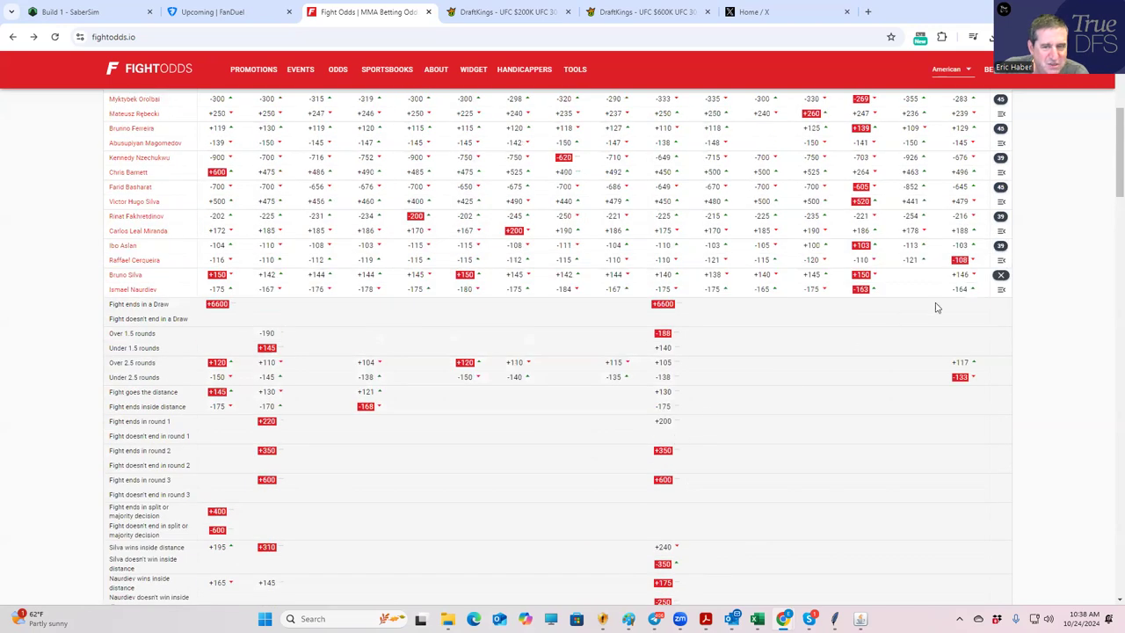
pyautogui.click(1001, 272)
pyautogui.scroll(1, 862, 277)
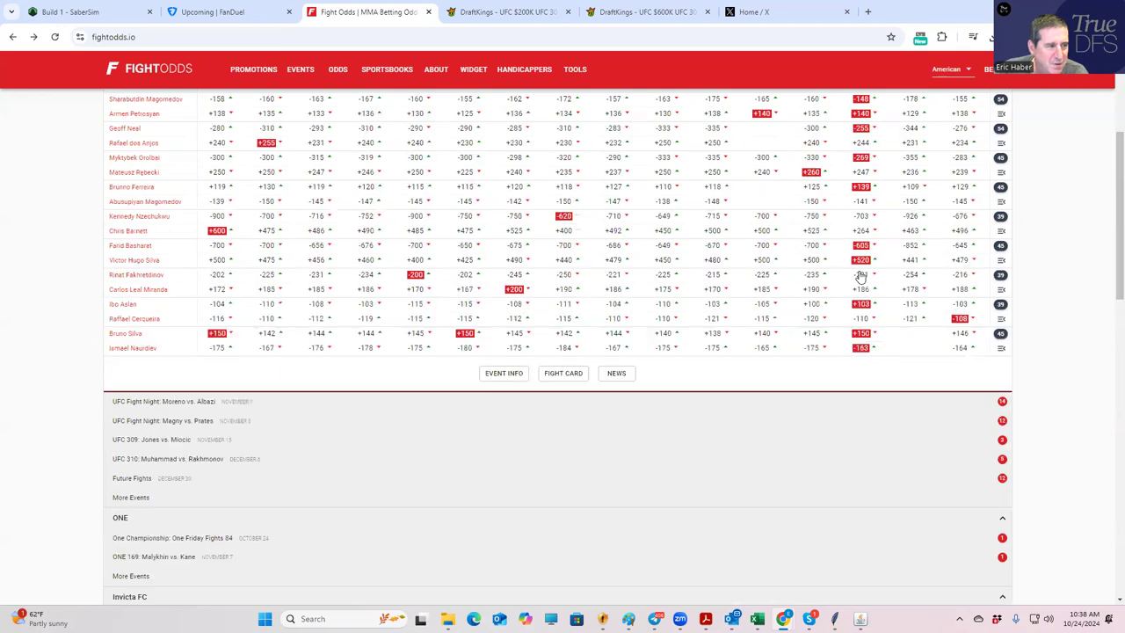
pyautogui.click(1001, 188)
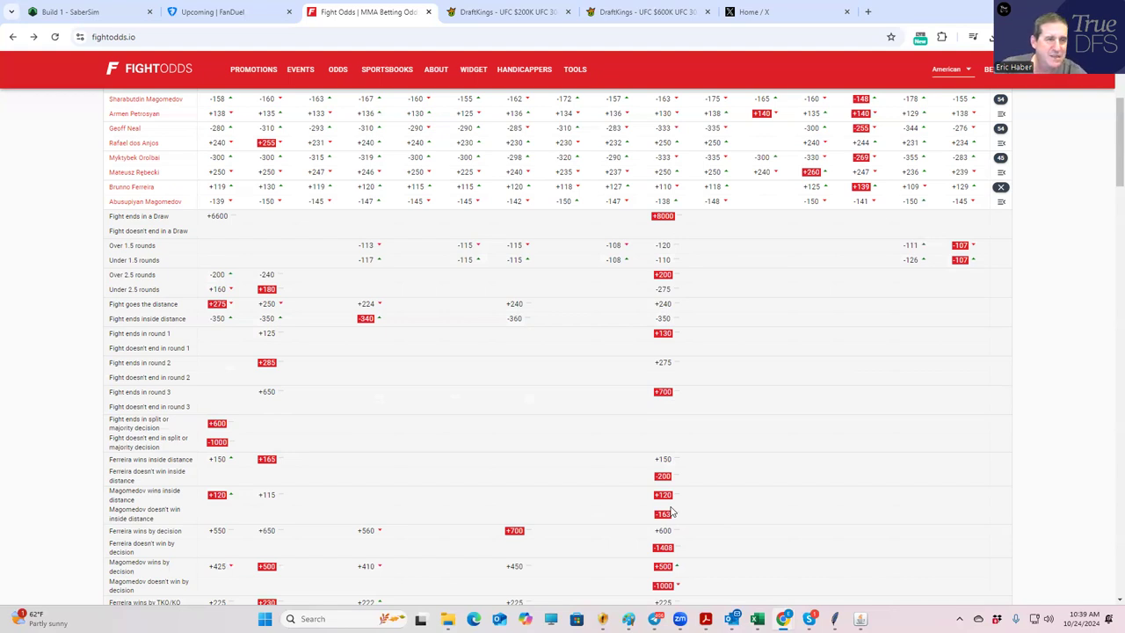
# Add both A. Magomedov and B. Ferreira to the lineup in the DraftKings $600K UFC 308 Special contest.
pyautogui.click(617, 14)
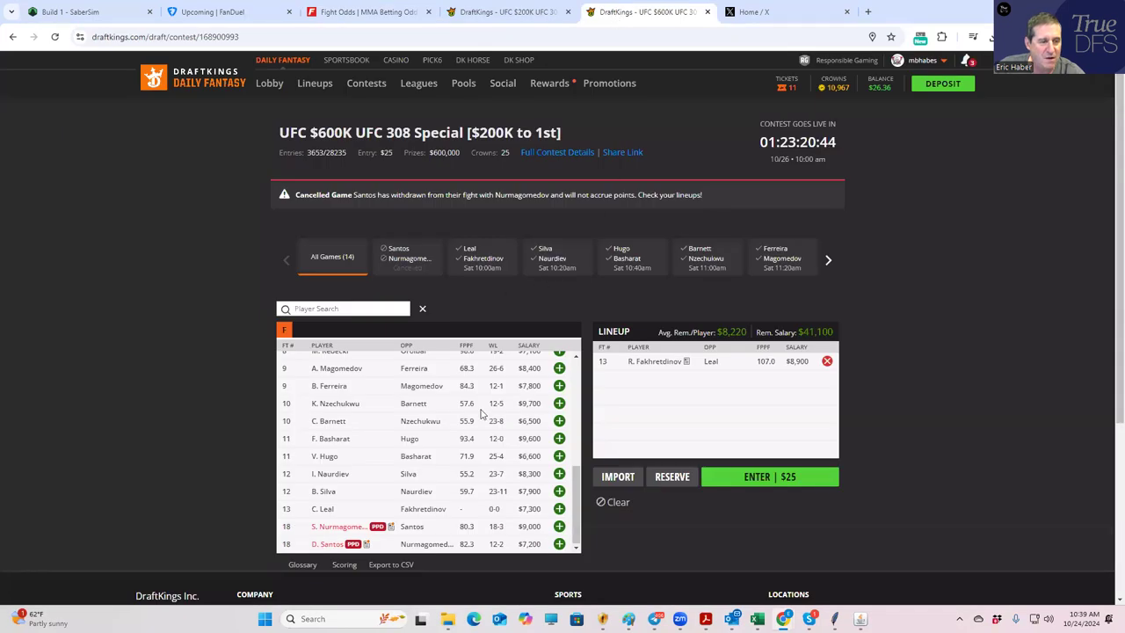
pyautogui.click(560, 369)
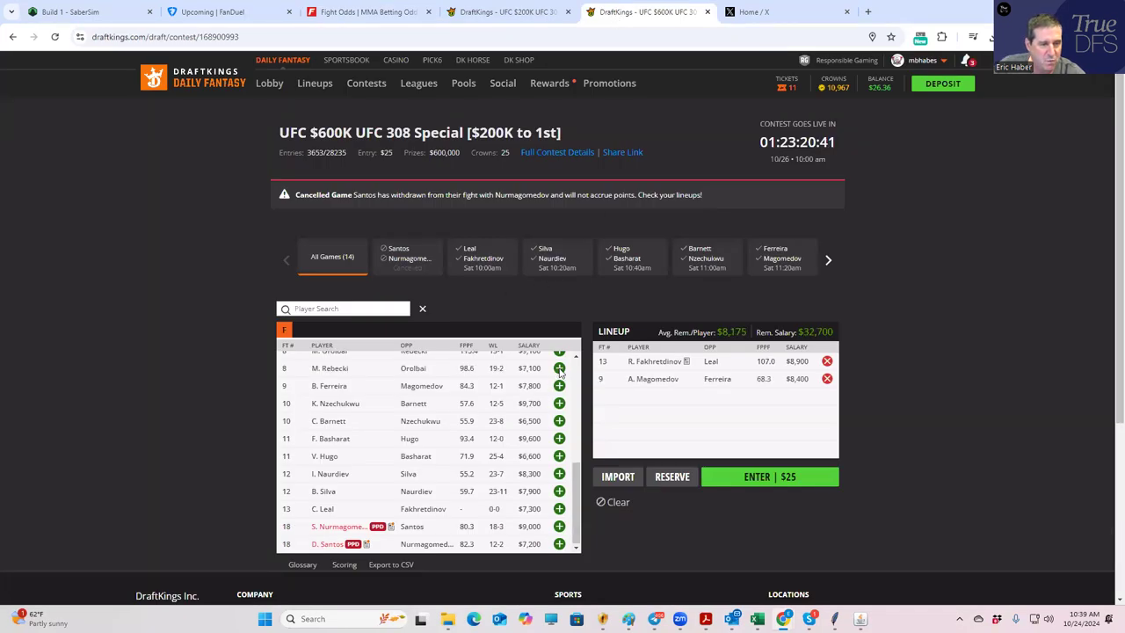
pyautogui.click(558, 386)
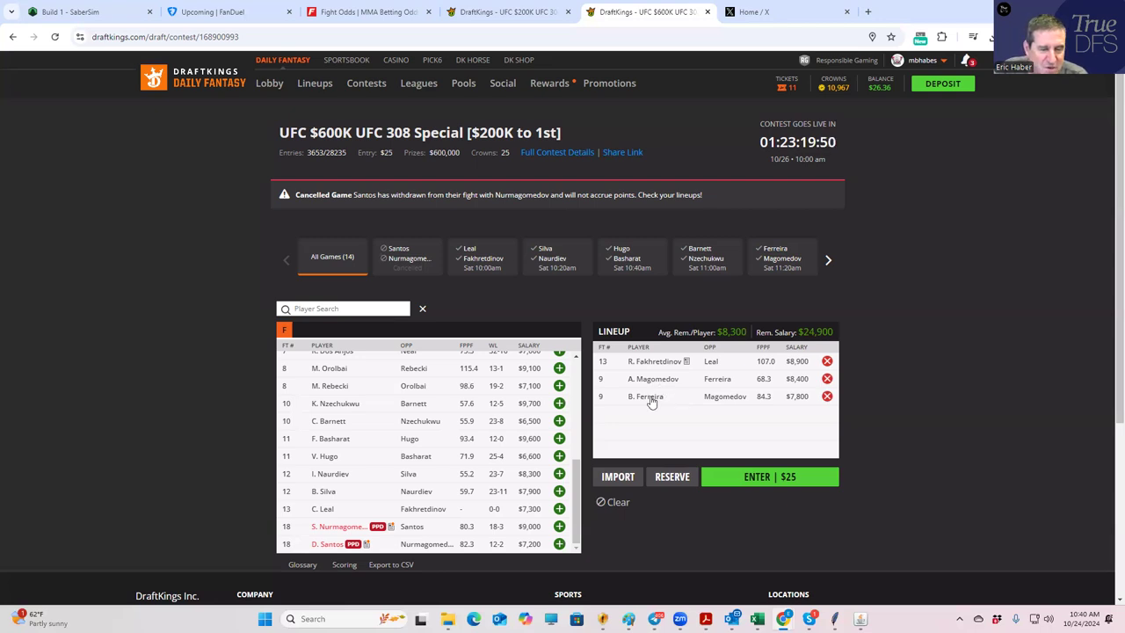
# Collapse the Ferreira vs. Magomedov props on FightOdds, and check the Orolbai and Rebecki entries in the DraftKings Knockout Special player pool.
pyautogui.click(367, 14)
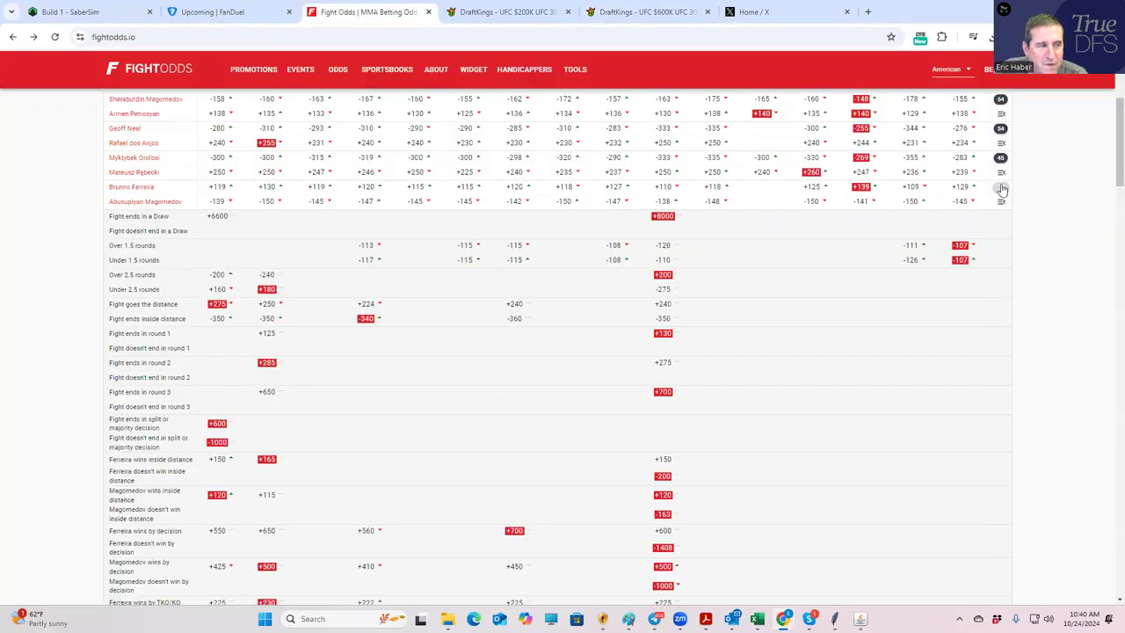
pyautogui.click(1000, 188)
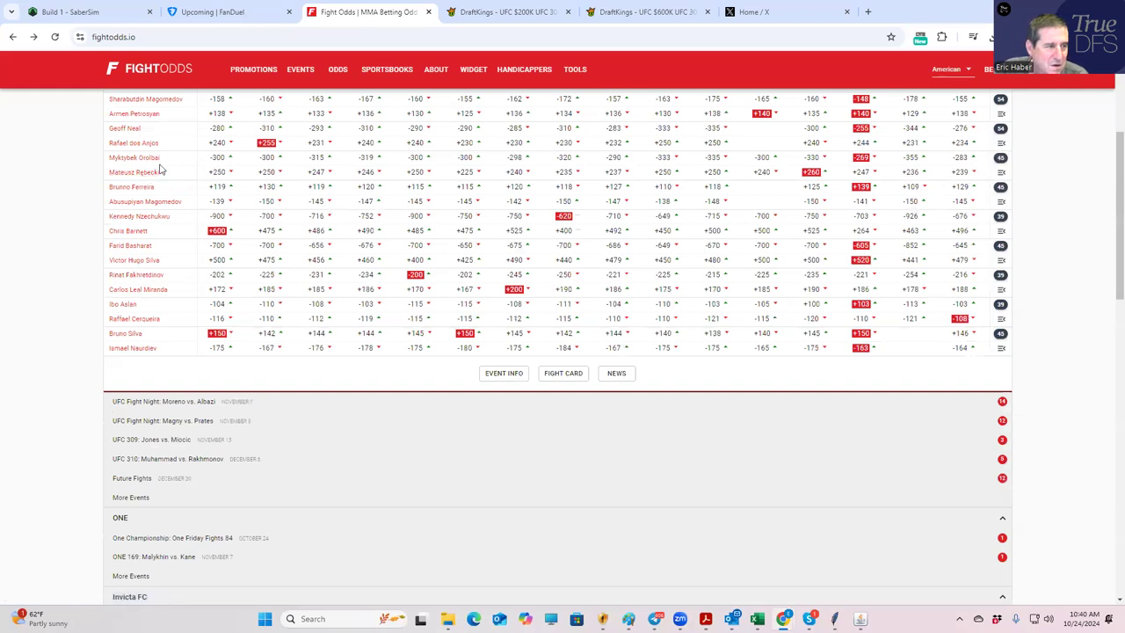
pyautogui.click(495, 14)
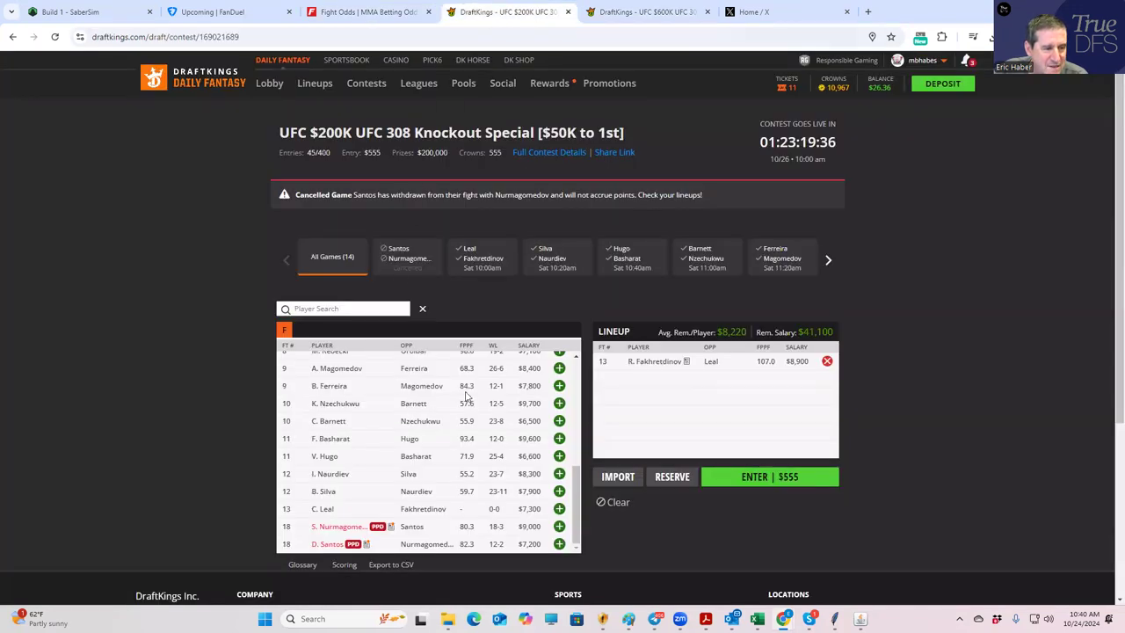
pyautogui.scroll(1, 420, 408)
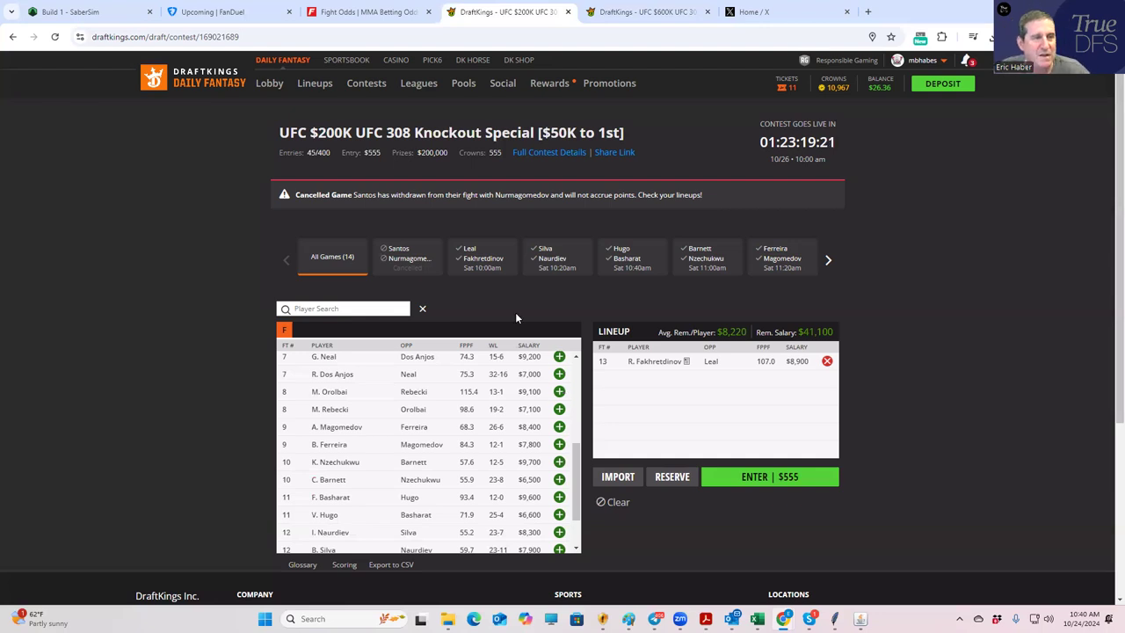
# On FightOdds, expand the Myktybek Orolbai vs. Mateusz Rebecki props and examine the rounds, inside-distance and decision lines.
pyautogui.click(361, 16)
pyautogui.scroll(1, 417, 349)
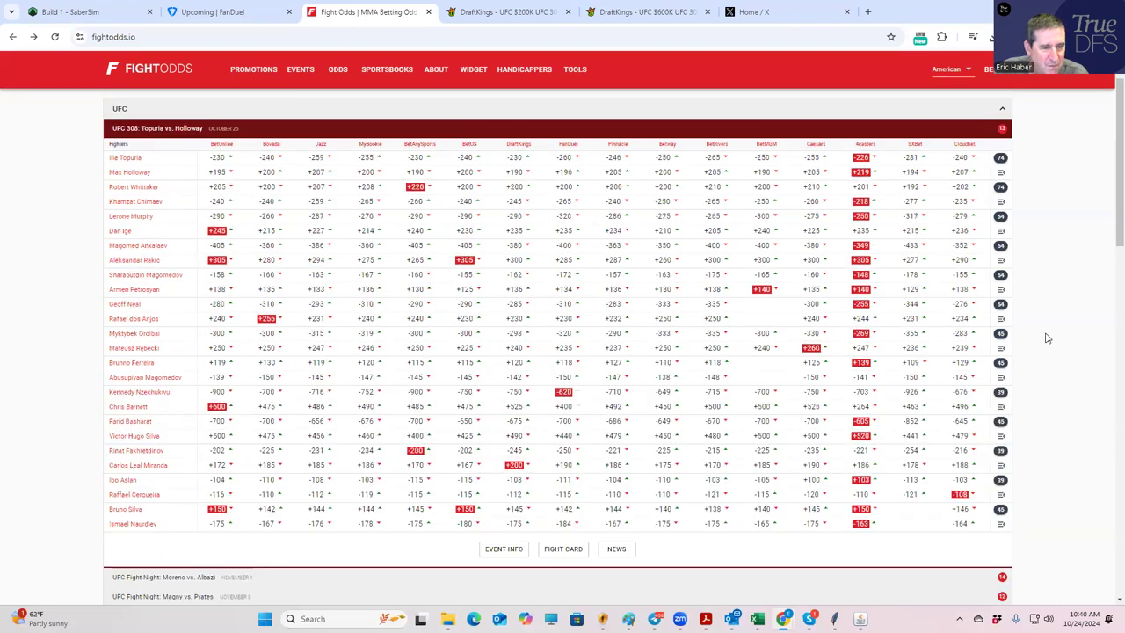
pyautogui.click(1001, 337)
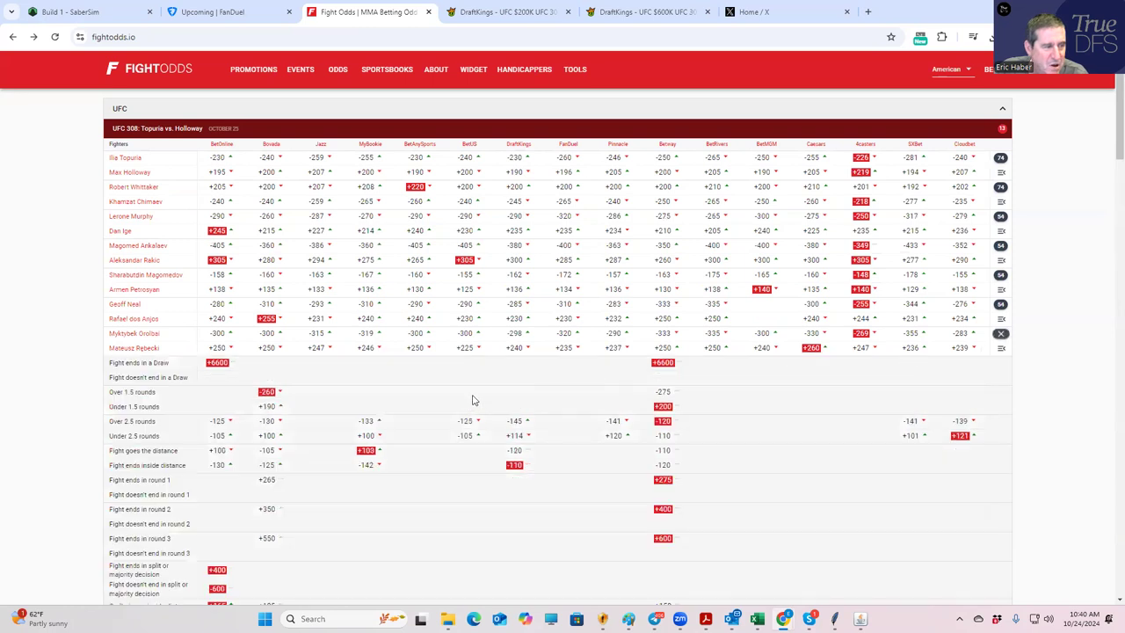
pyautogui.scroll(-2, 307, 422)
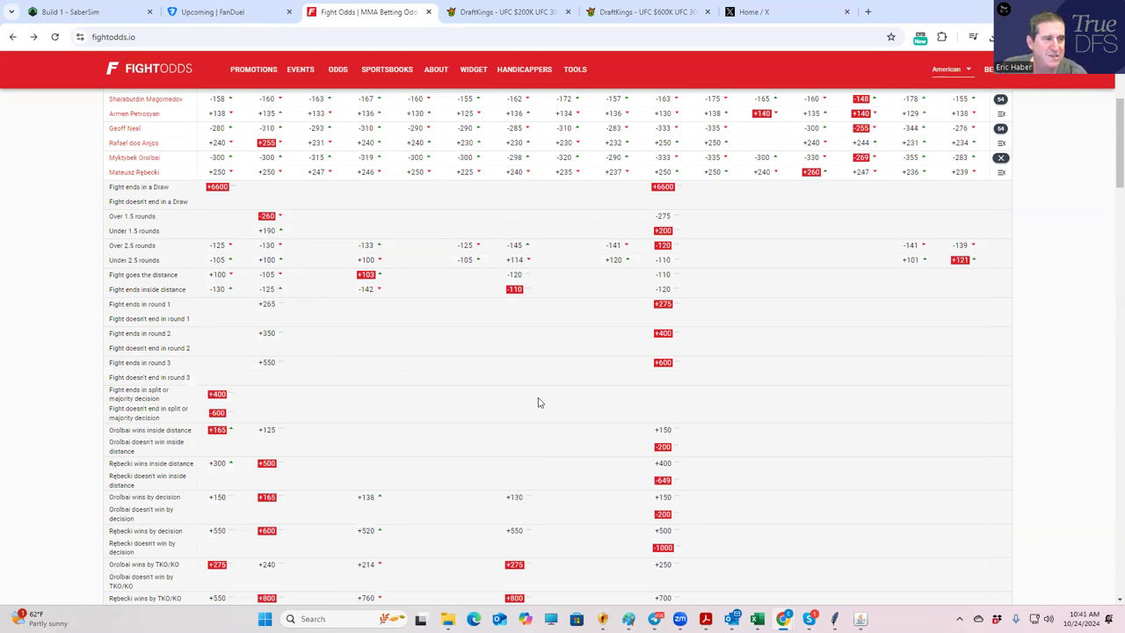
# Review the fight logs of M. Orolbai and M. Rebecki in the DraftKings Knockout Special player pool.
pyautogui.click(510, 13)
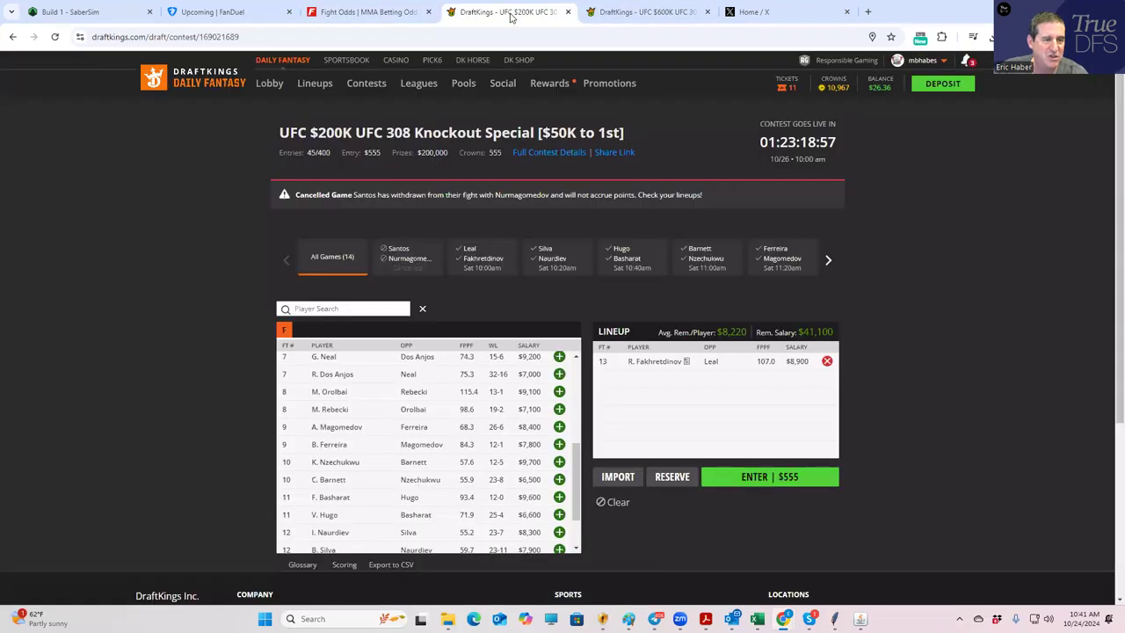
pyautogui.click(339, 393)
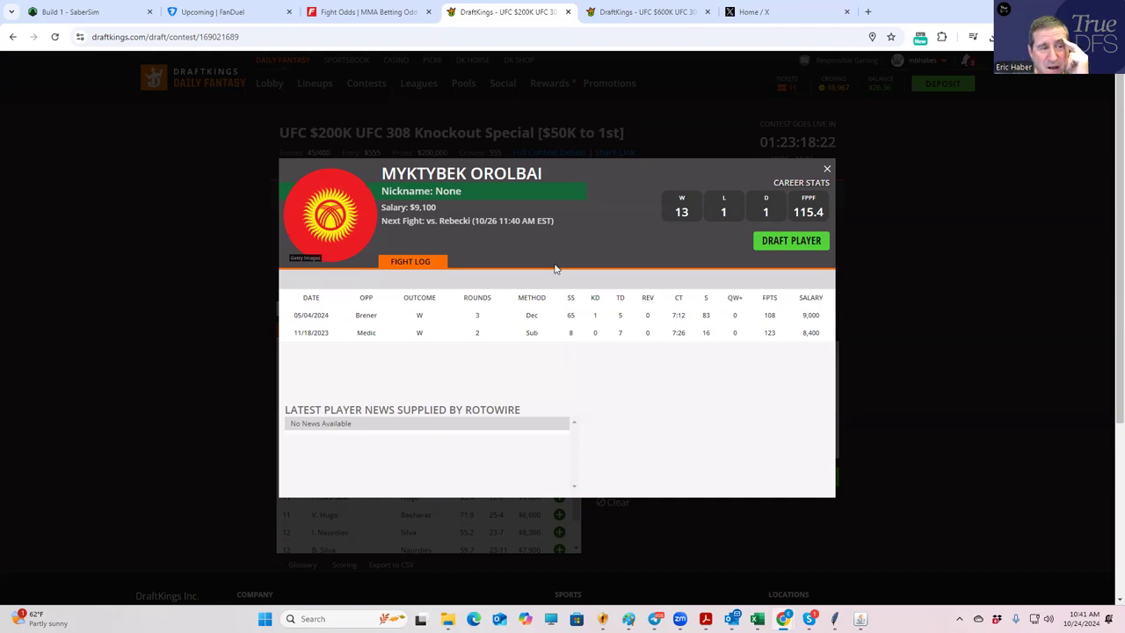
pyautogui.click(827, 169)
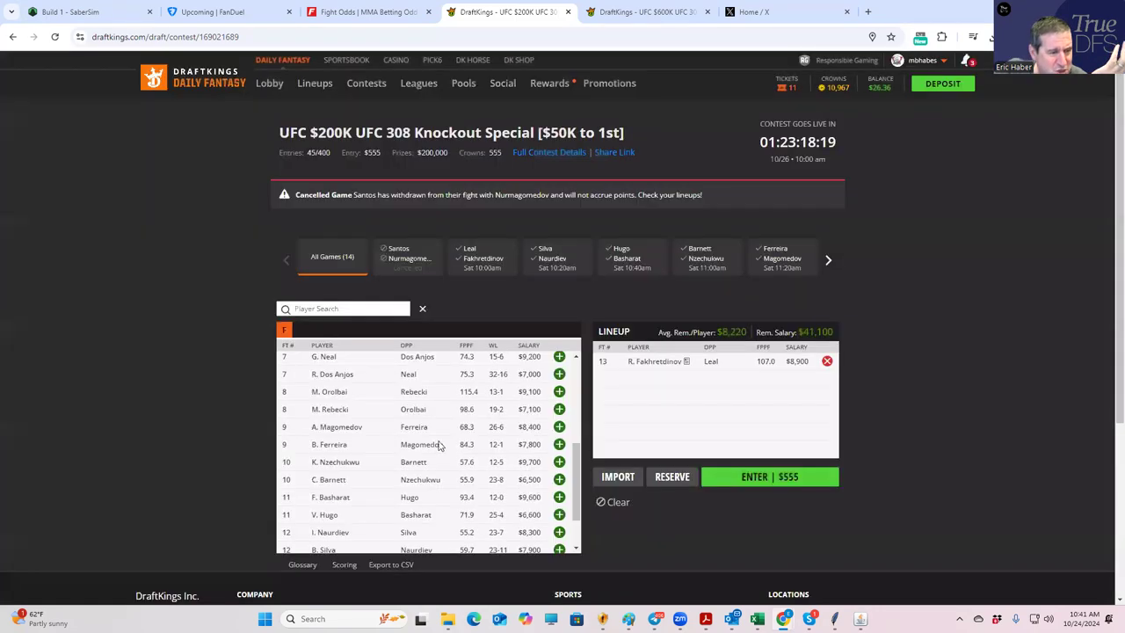
pyautogui.click(331, 410)
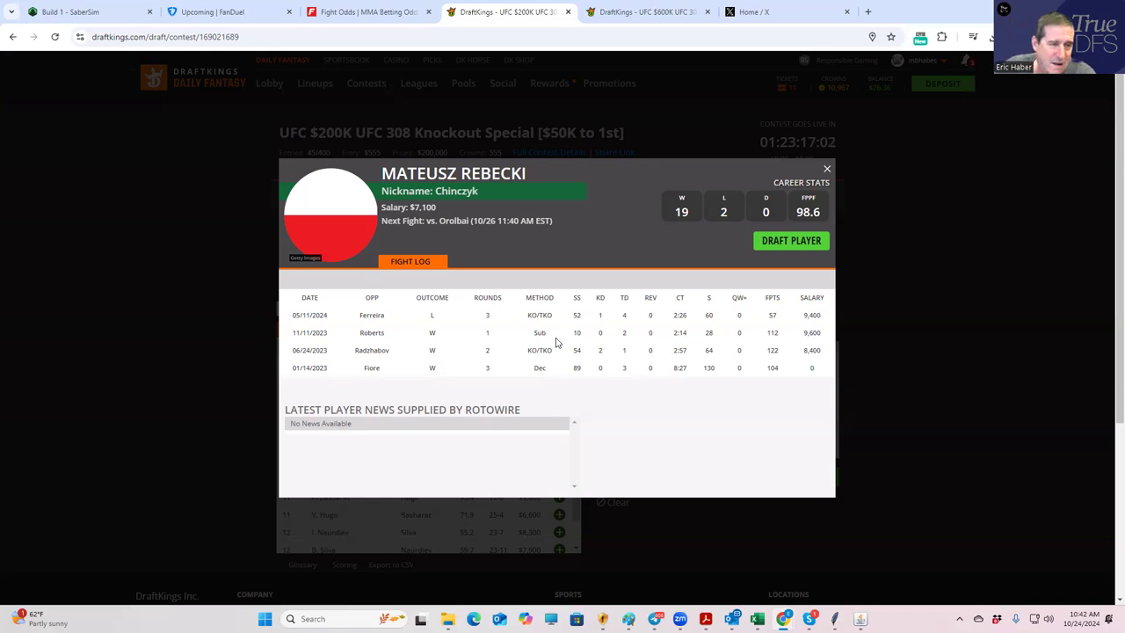
pyautogui.click(827, 169)
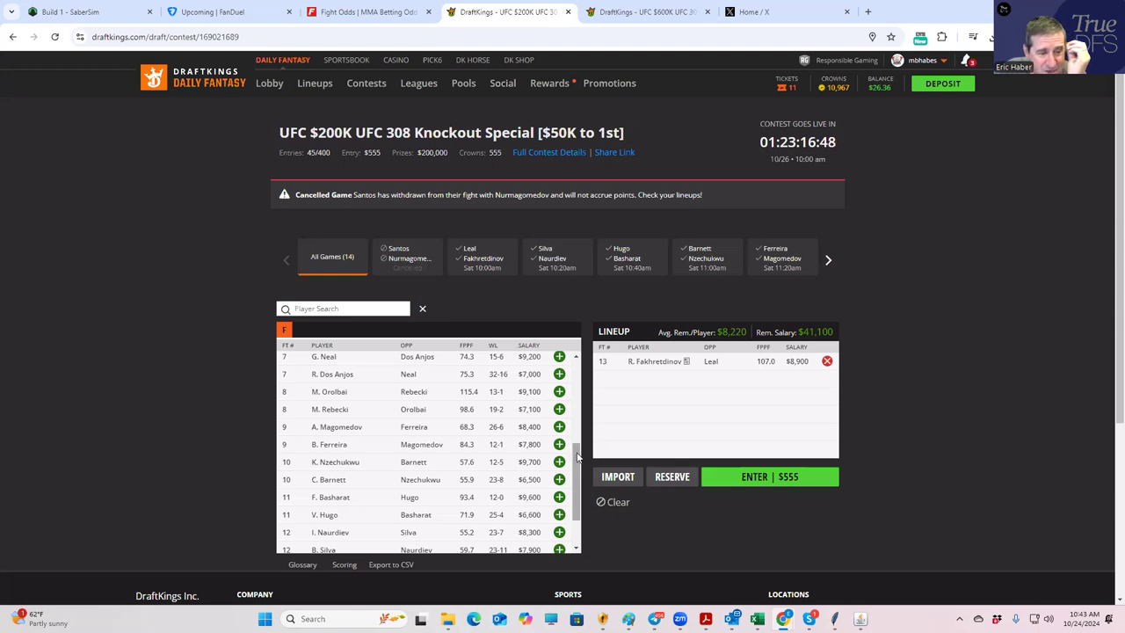
pyautogui.moveTo(578, 456); pyautogui.dragTo(578, 461)
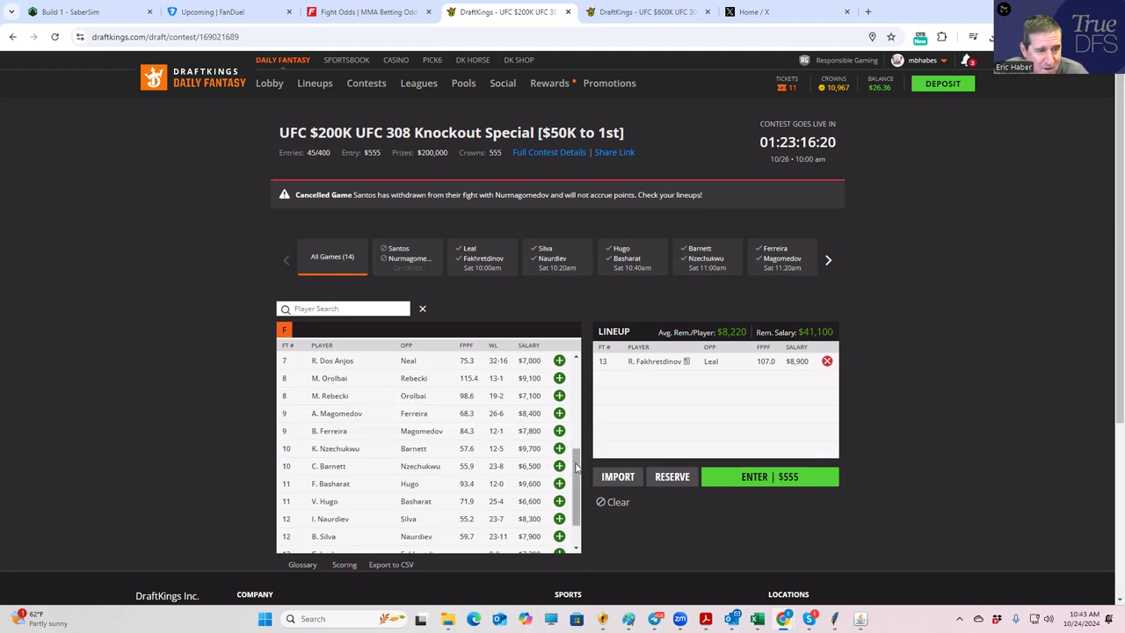
# Reopen M. Rebecki's and M. Orolbai's fight logs to compare their fantasy points per fight.
pyautogui.click(331, 398)
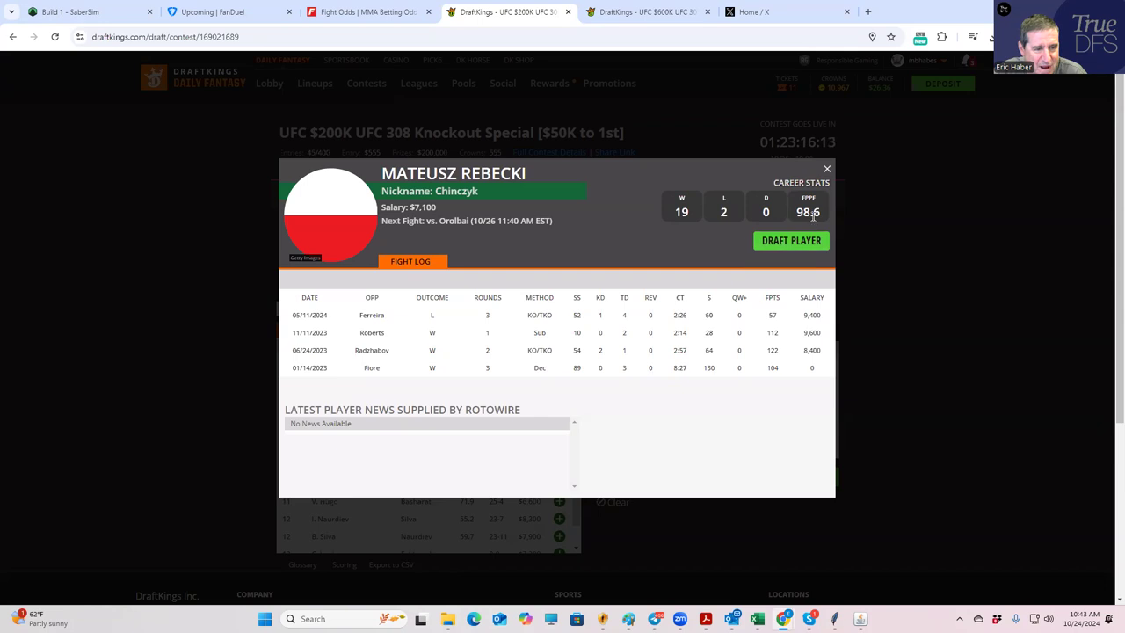
pyautogui.click(826, 170)
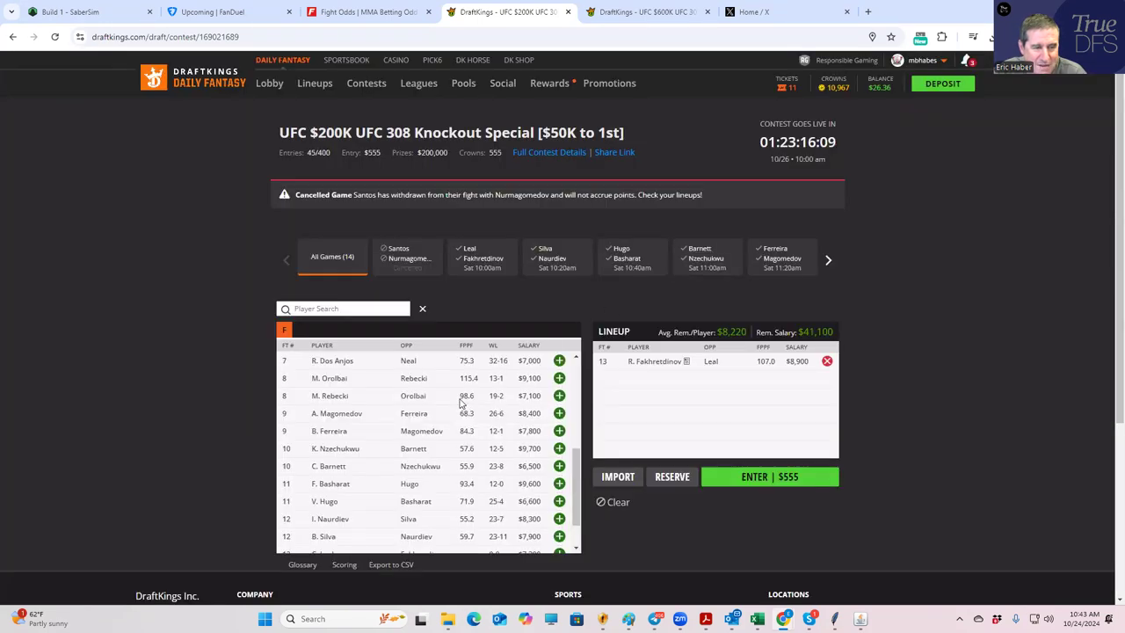
pyautogui.click(329, 379)
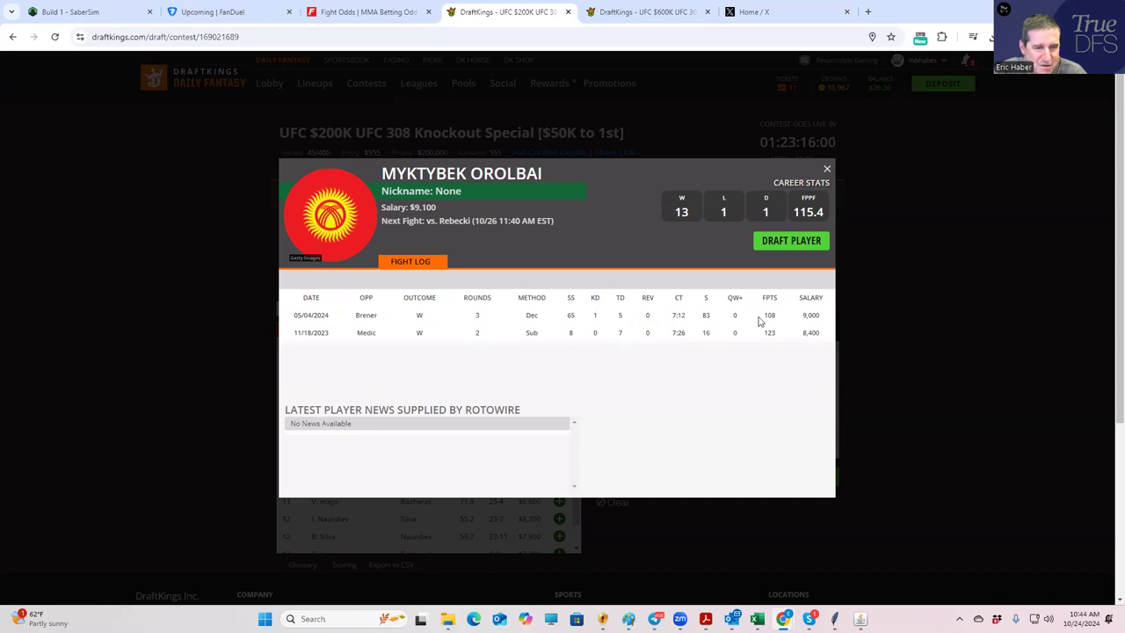
pyautogui.click(828, 170)
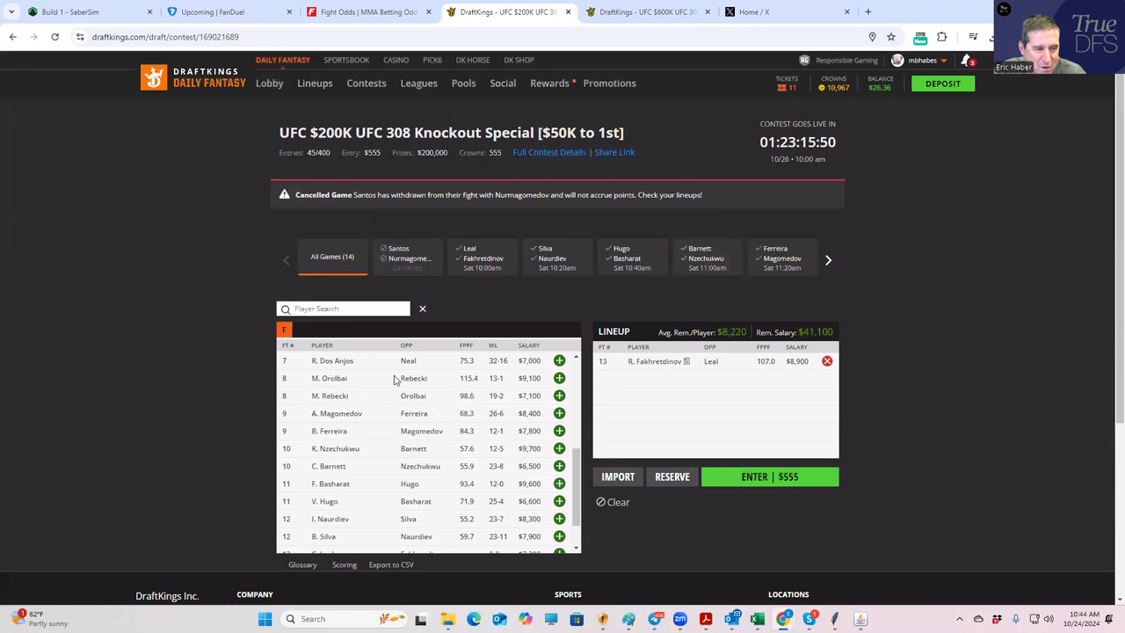
# Add M. Rebecki to the $200K Knockout Special lineup, and add both M. Rebecki and M. Orolbai to the $600K Special lineup.
pyautogui.click(559, 397)
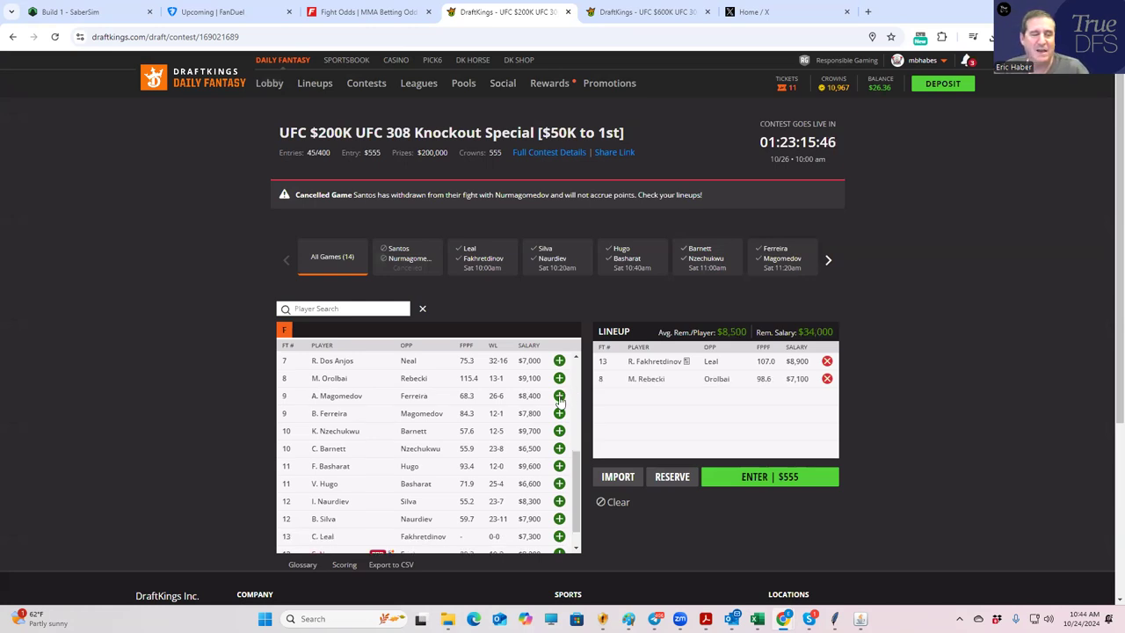
pyautogui.click(649, 14)
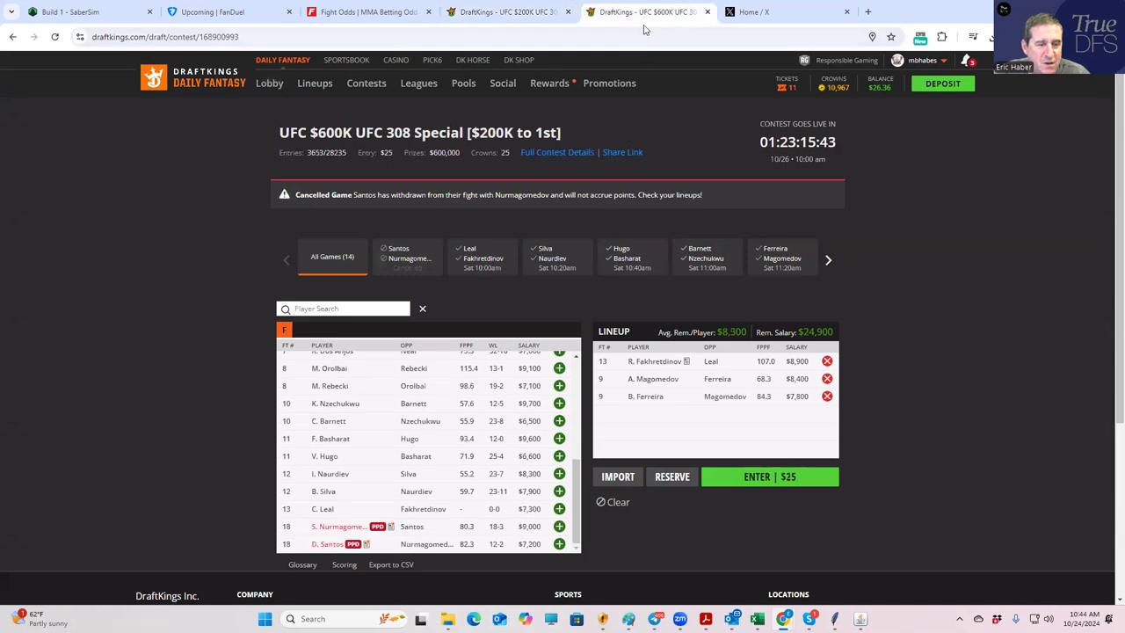
pyautogui.click(559, 387)
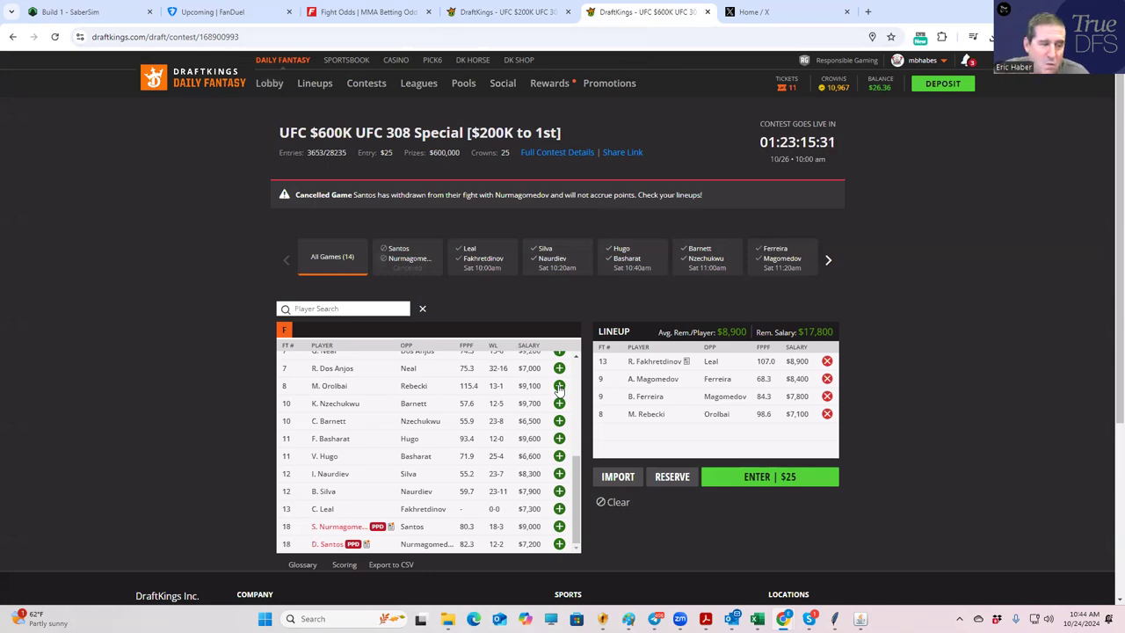
pyautogui.click(560, 386)
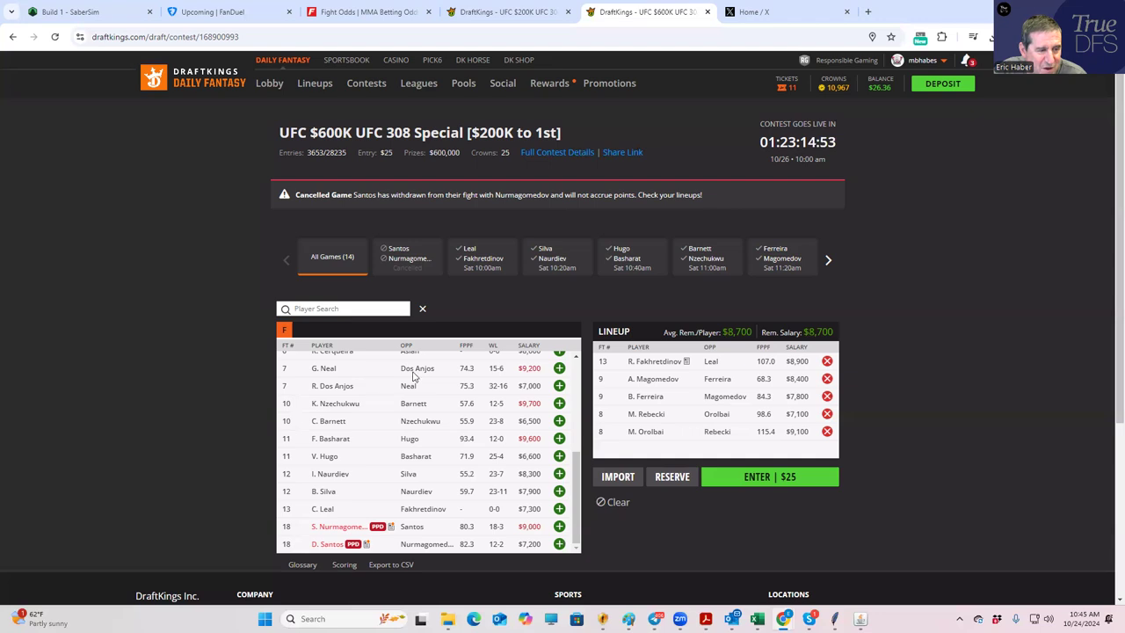
# Replace the open Orolbai props on FightOdds with the Geoff Neal vs. Rafael dos Anjos props, examine them, and return to the DraftKings Knockout Special.
pyautogui.click(369, 12)
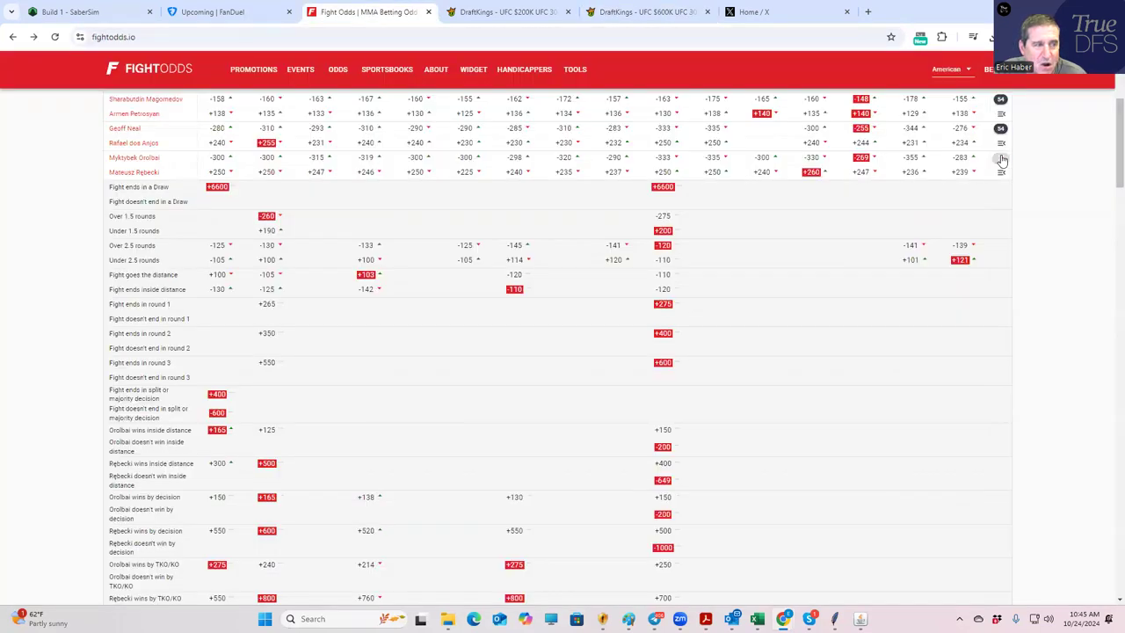
pyautogui.click(1001, 157)
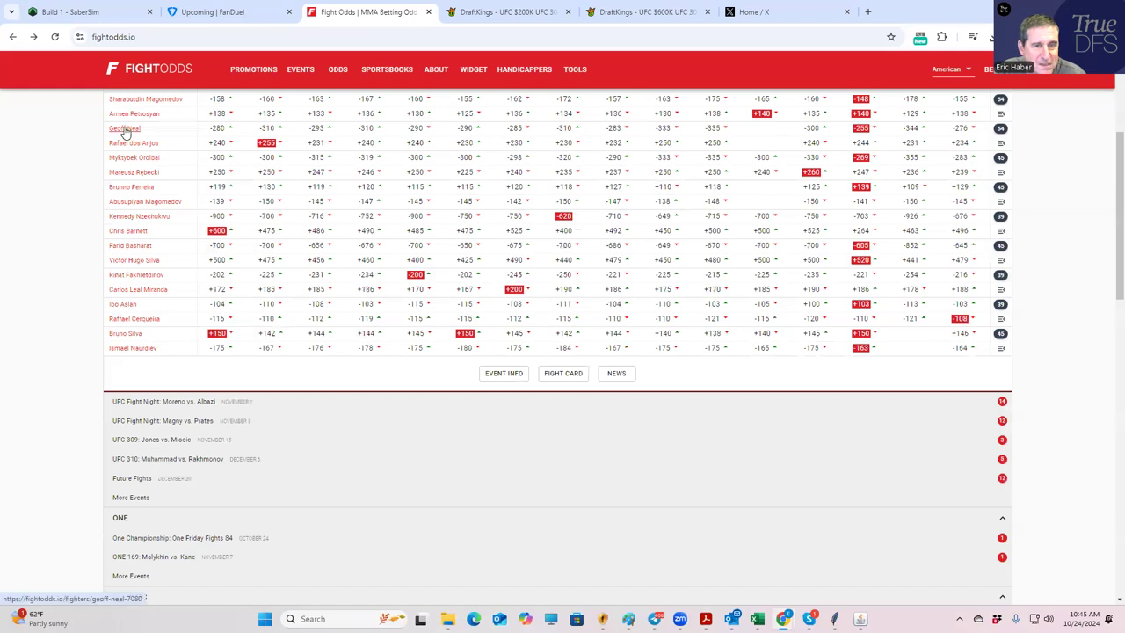
pyautogui.click(1001, 128)
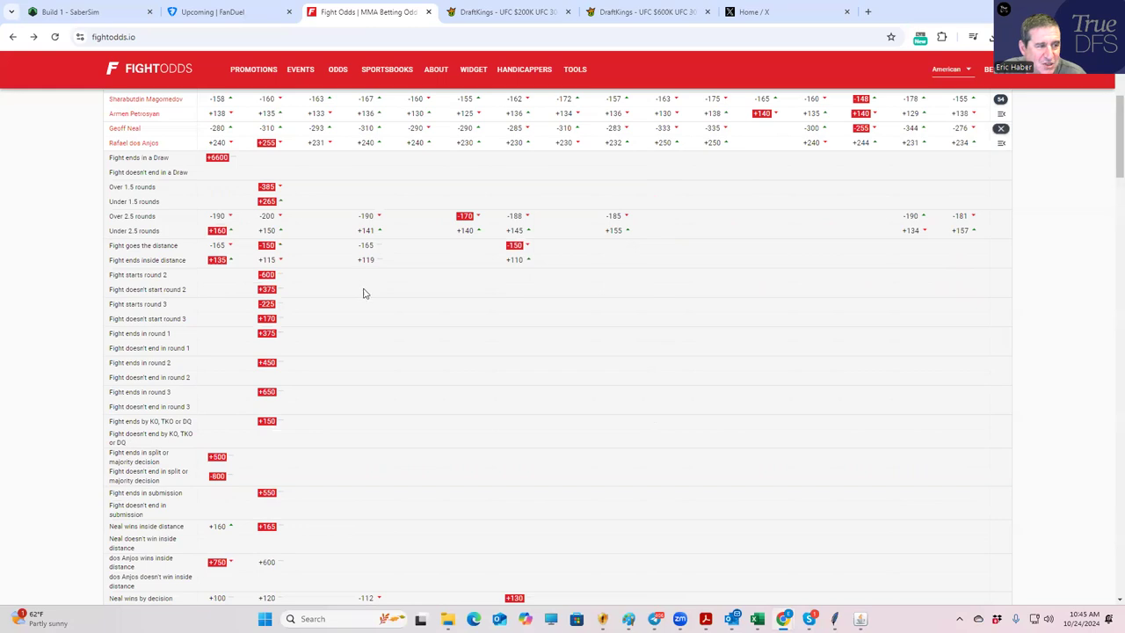
pyautogui.scroll(-3, 366, 294)
pyautogui.scroll(3, 367, 313)
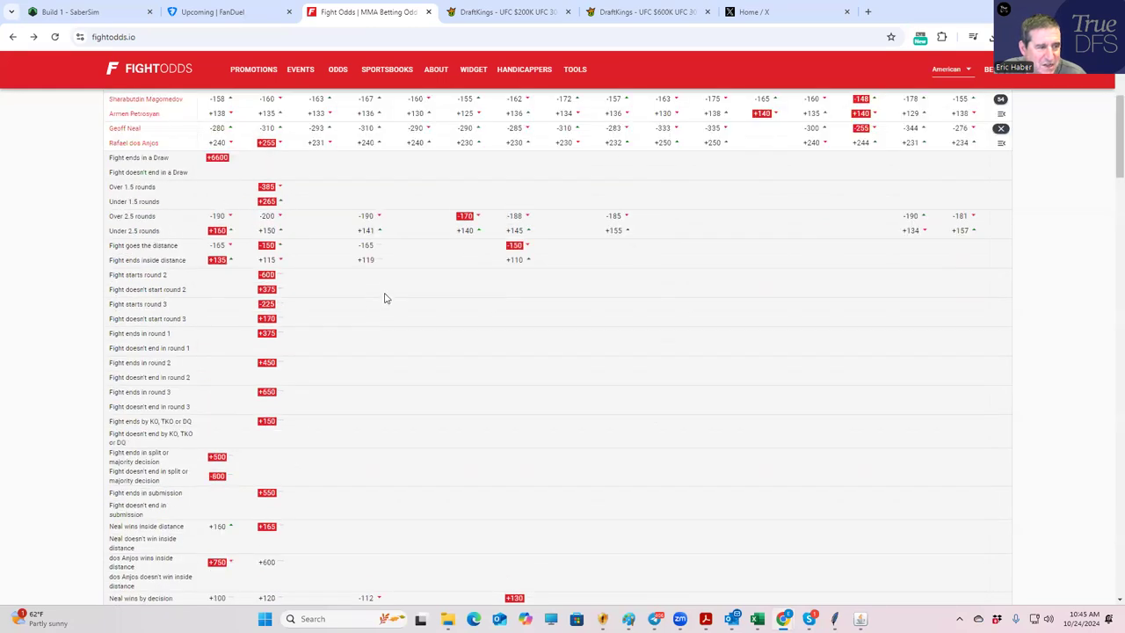
pyautogui.scroll(-3, 316, 295)
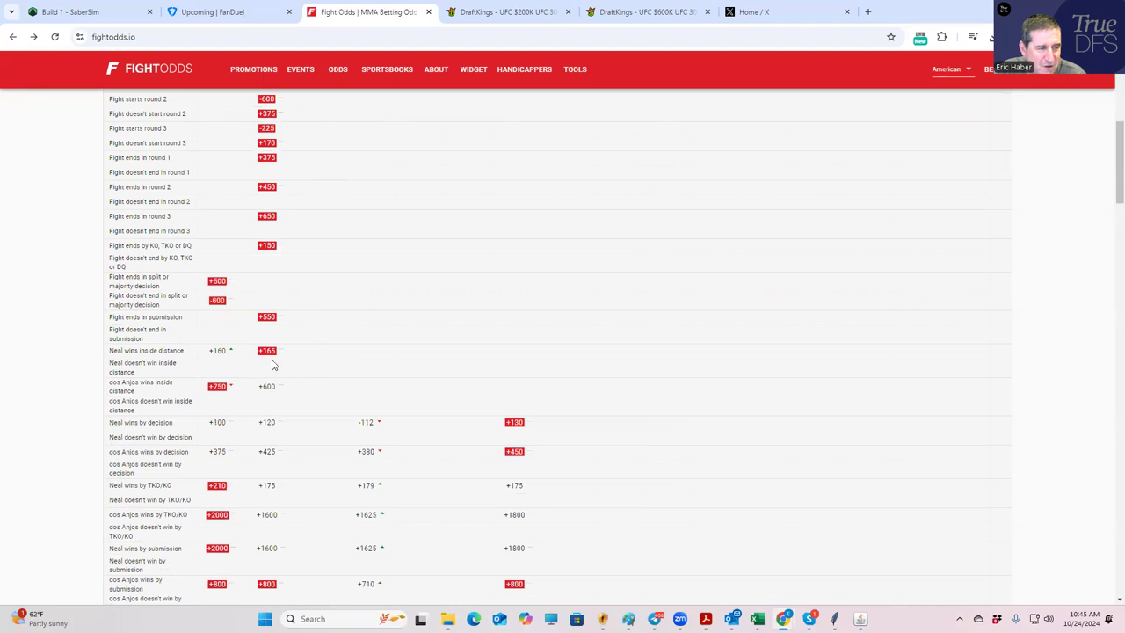
pyautogui.scroll(2, 364, 360)
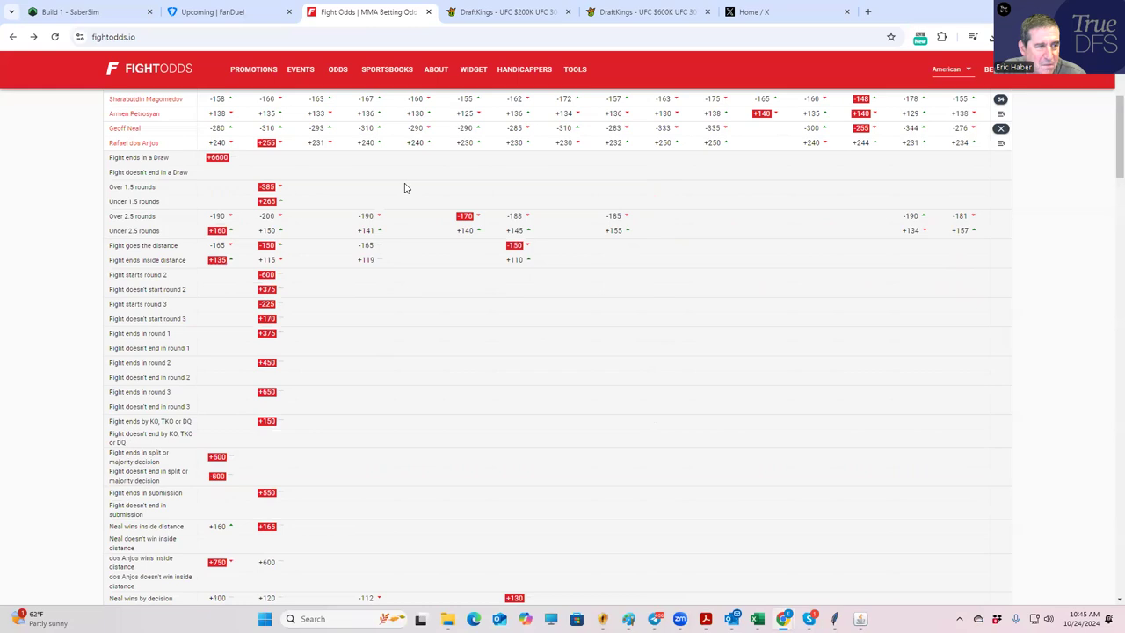
pyautogui.scroll(2, 399, 185)
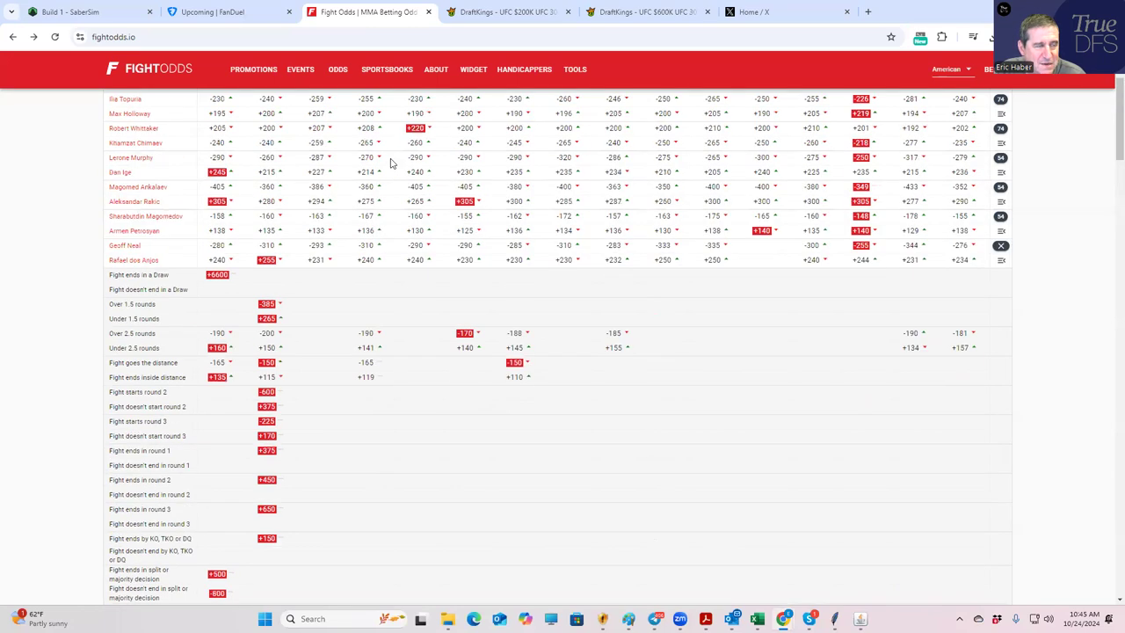
pyautogui.click(521, 14)
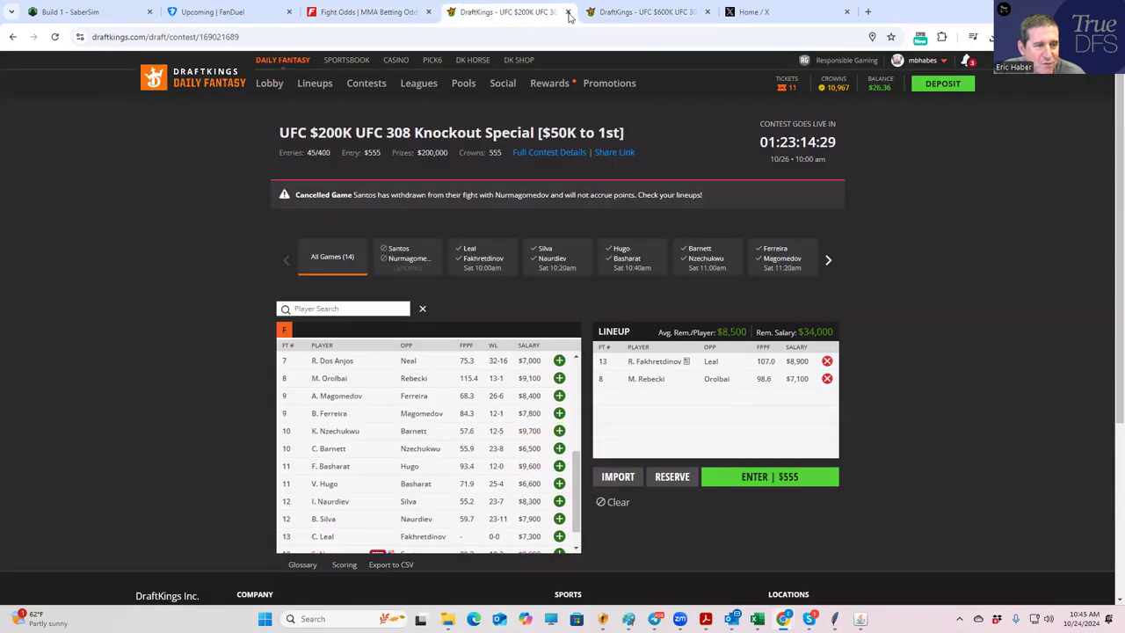
# Switch to the DraftKings $600K UFC 308 Special and review G. Neal's fight log.
pyautogui.click(615, 18)
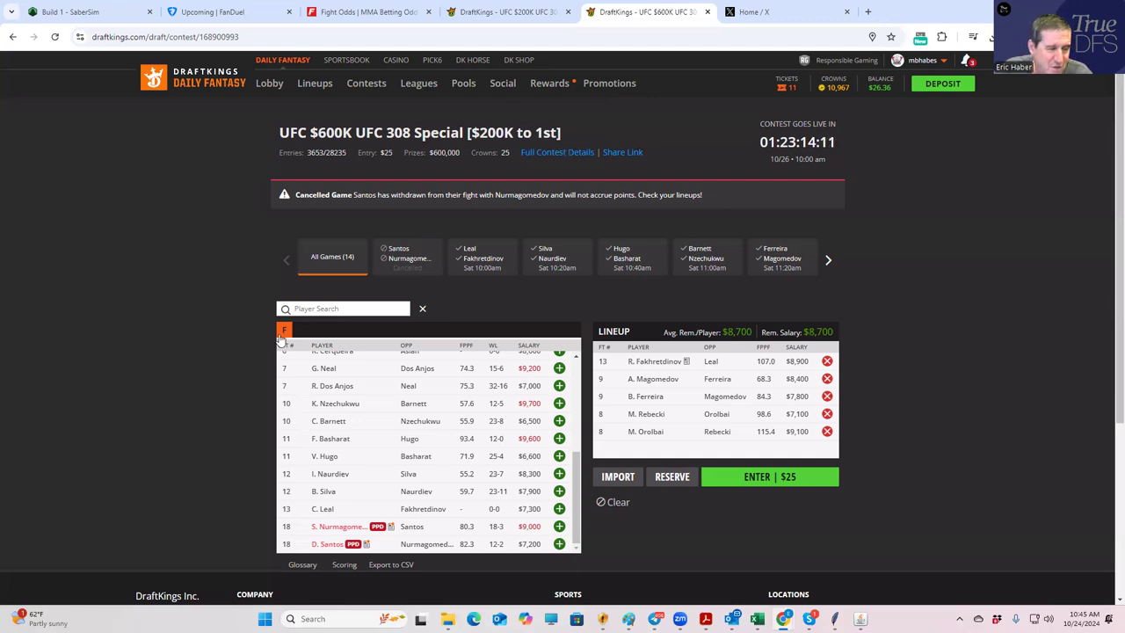
pyautogui.click(323, 368)
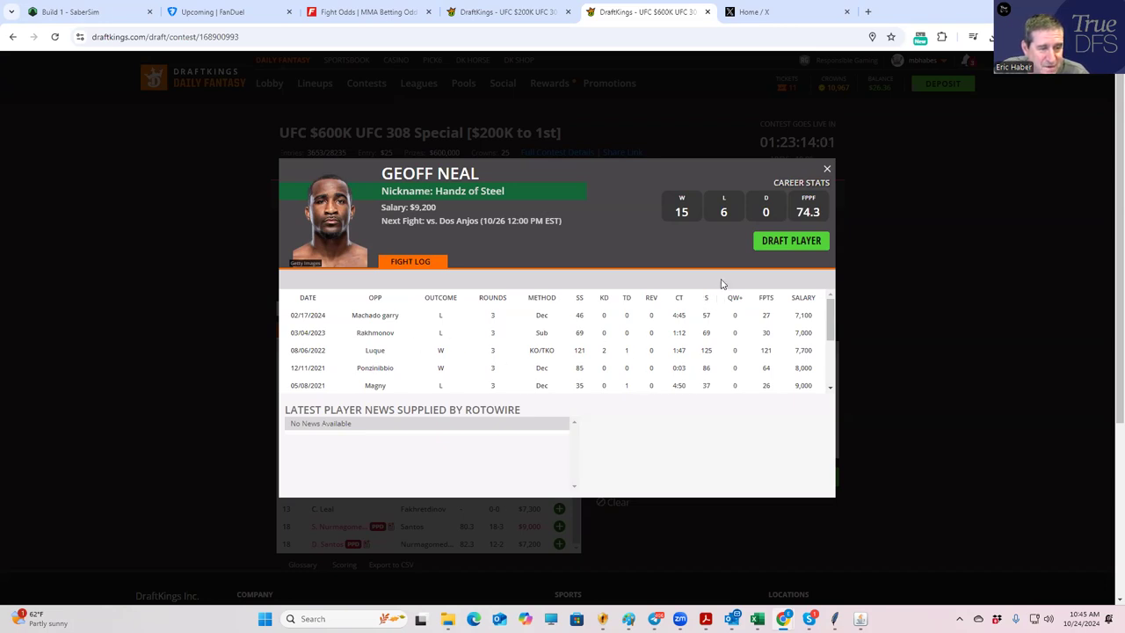
pyautogui.click(827, 170)
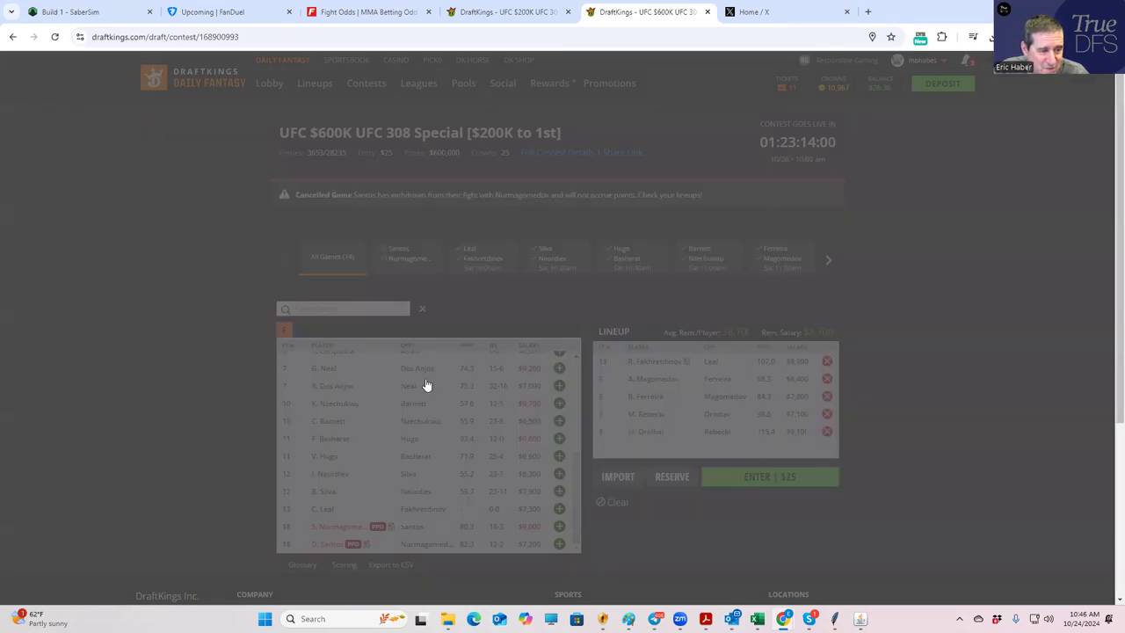
# Review R. Dos Anjos's fight log and add him to the $600K Special lineup.
pyautogui.click(331, 390)
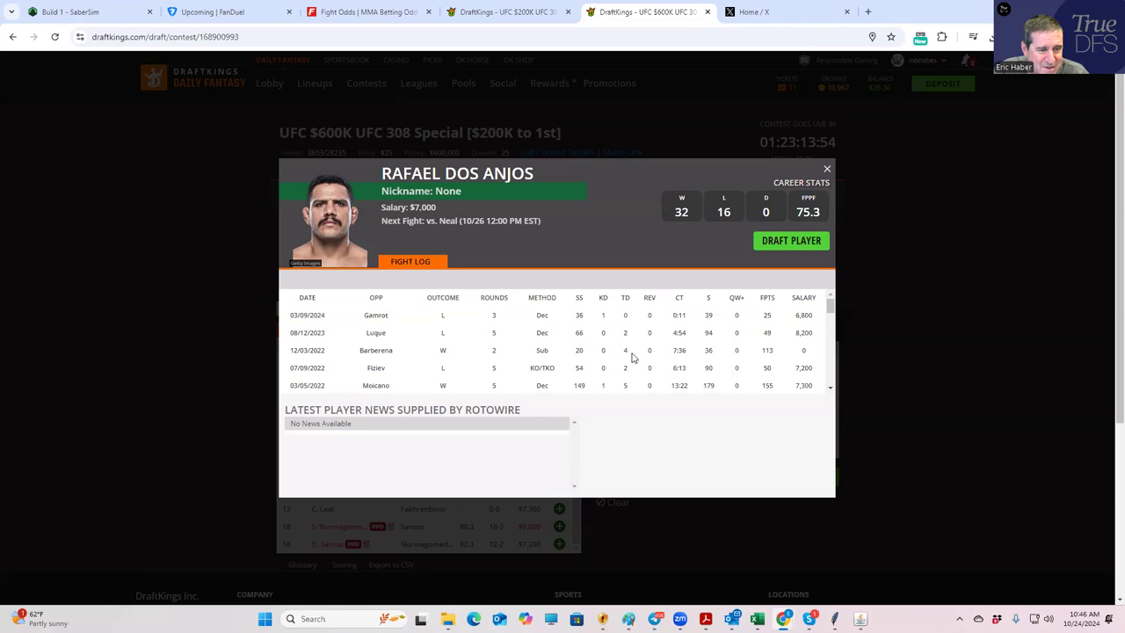
pyautogui.scroll(-1, 634, 345)
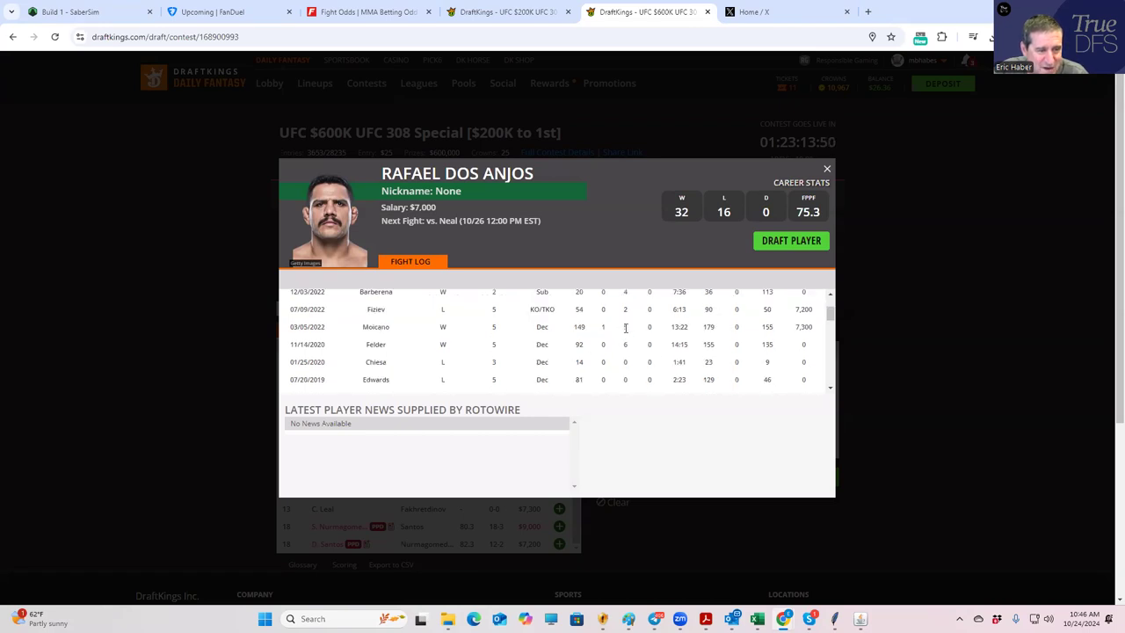
pyautogui.scroll(1, 626, 327)
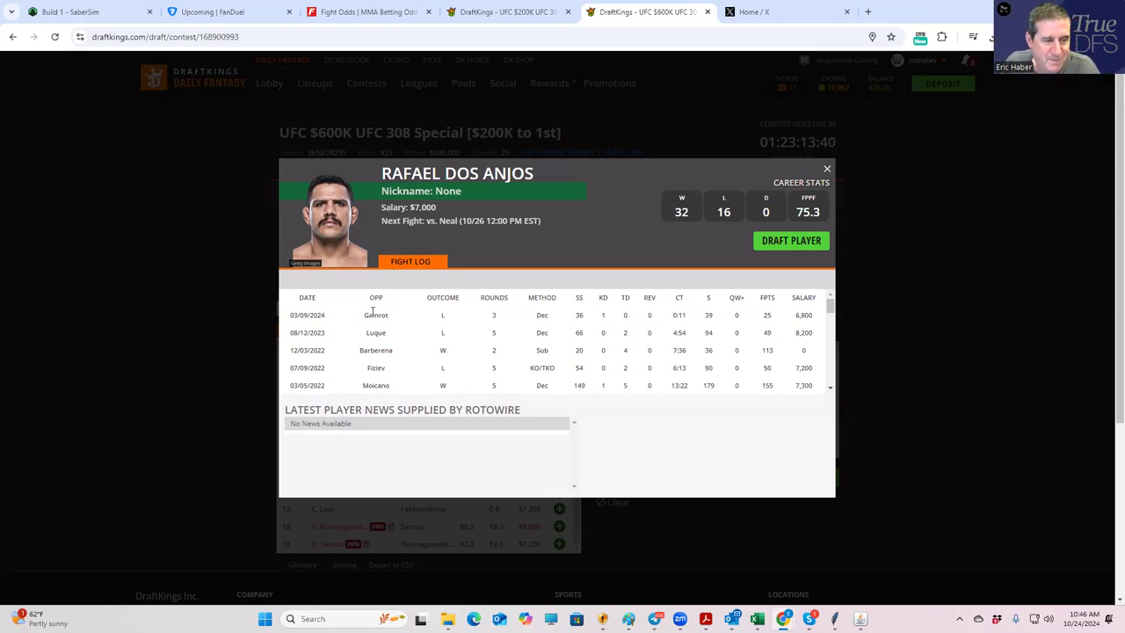
pyautogui.scroll(-1, 613, 361)
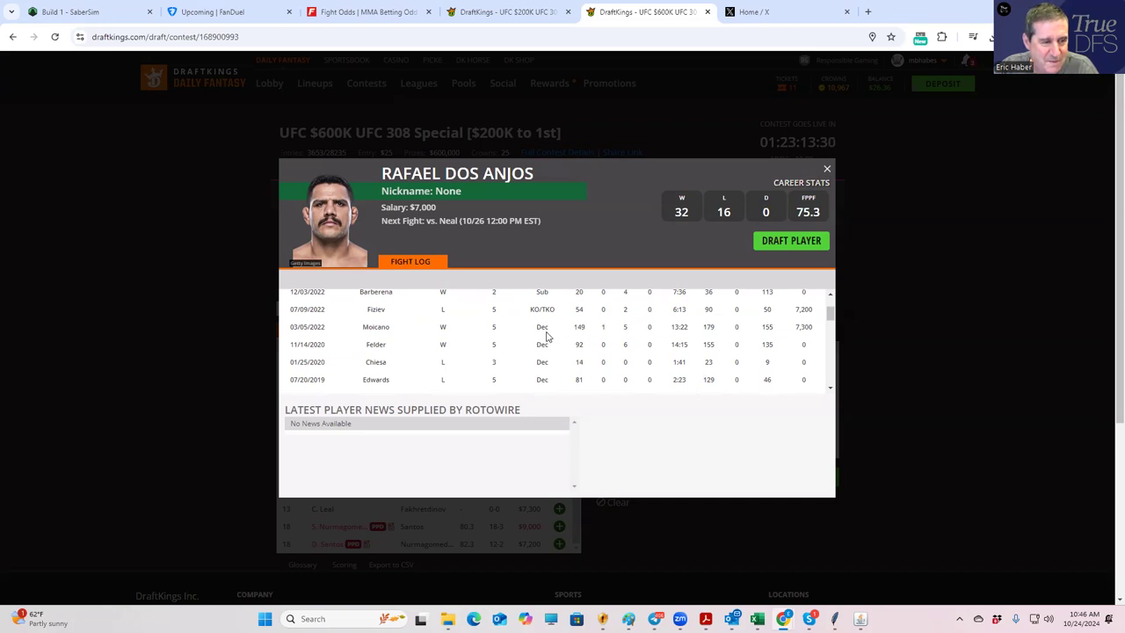
pyautogui.scroll(3, 547, 332)
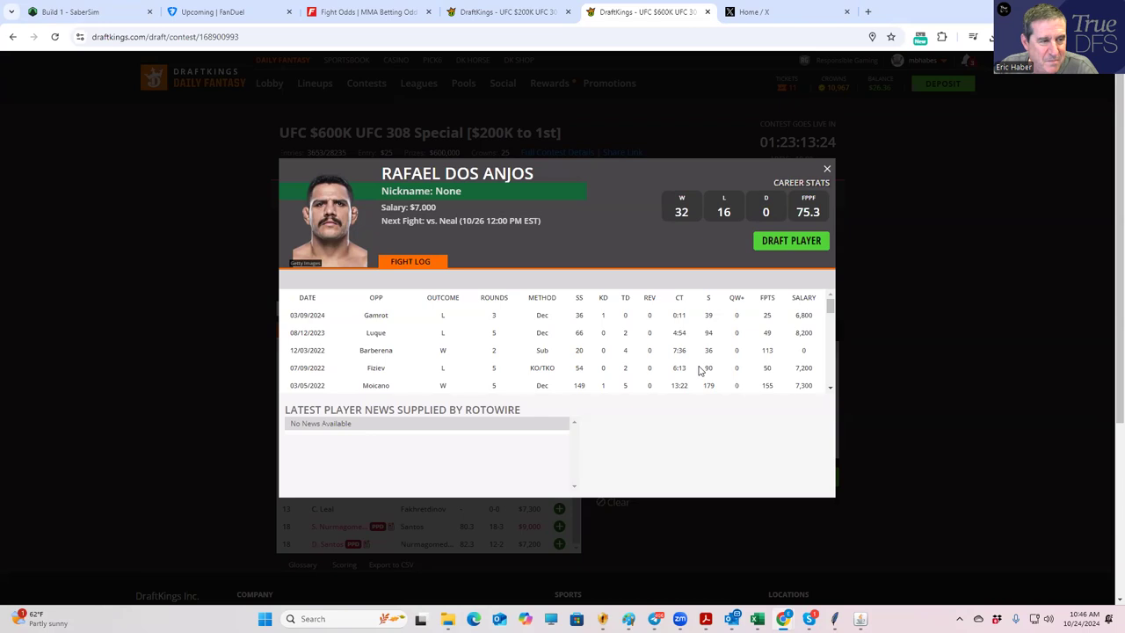
pyautogui.click(828, 169)
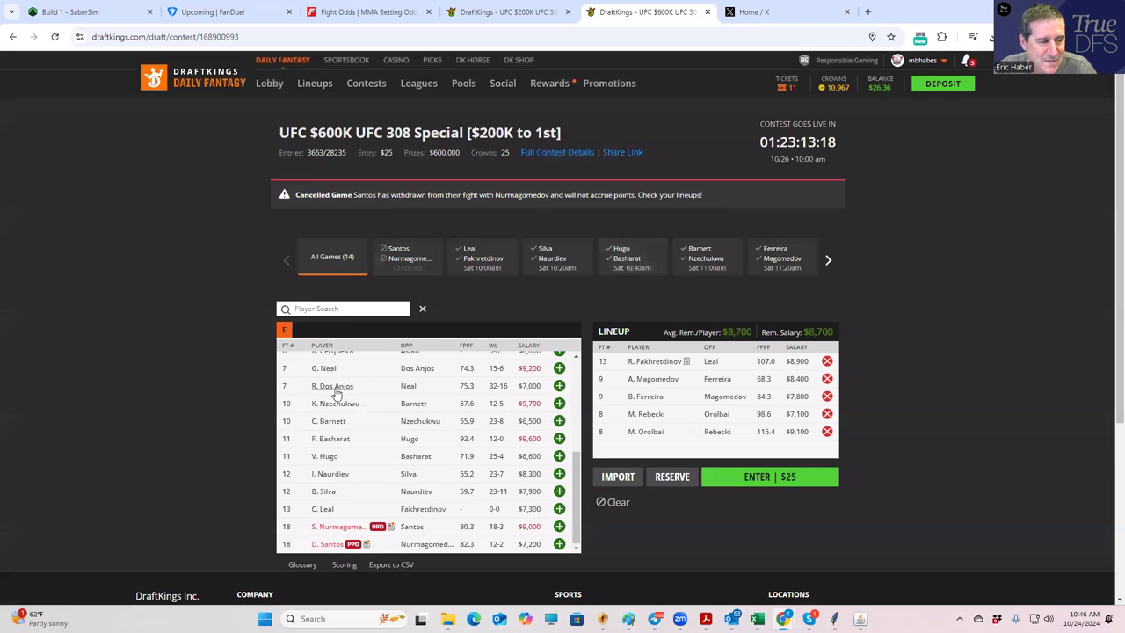
pyautogui.click(559, 386)
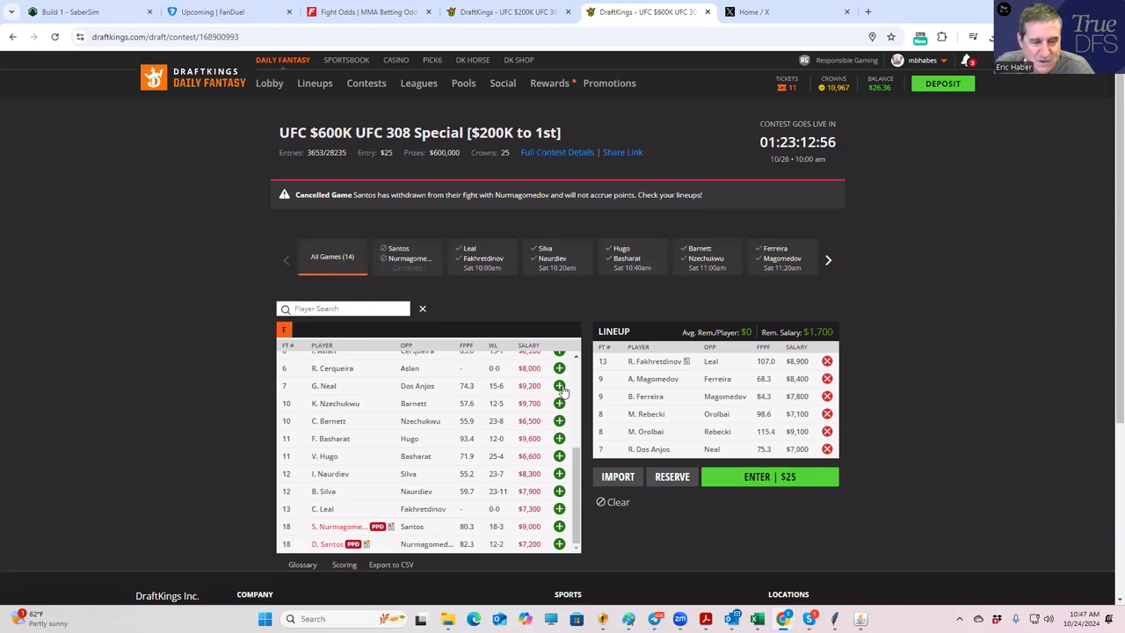
# Recheck the Neal vs. dos Anjos odds on FightOdds, then replace their props with the Magomedov vs. Petrosyan props and examine those.
pyautogui.click(350, 11)
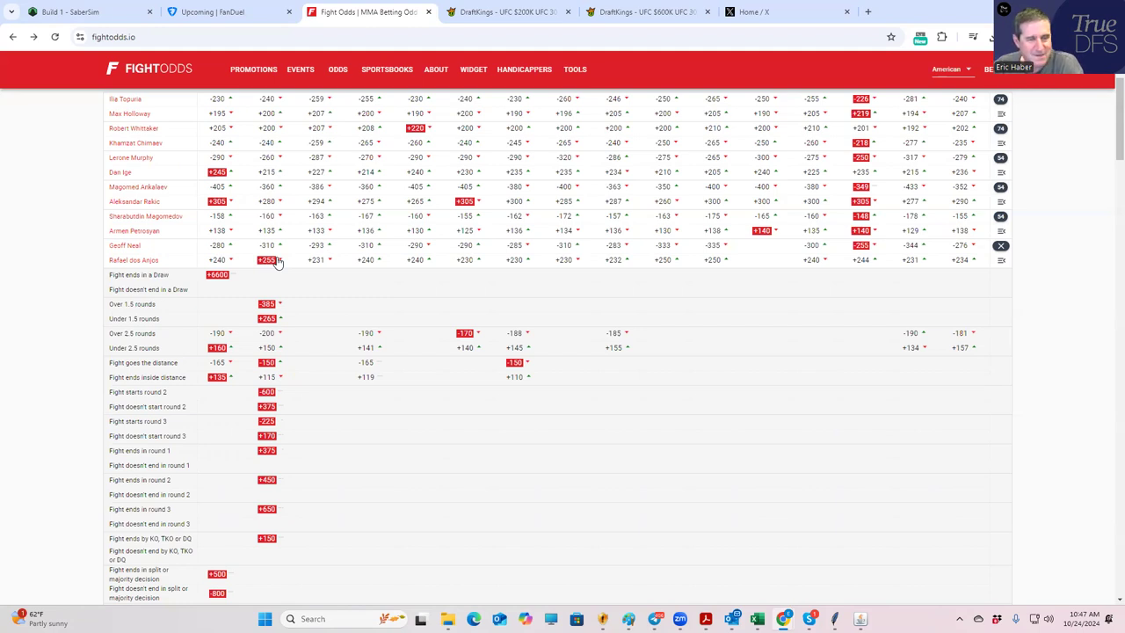
pyautogui.click(642, 15)
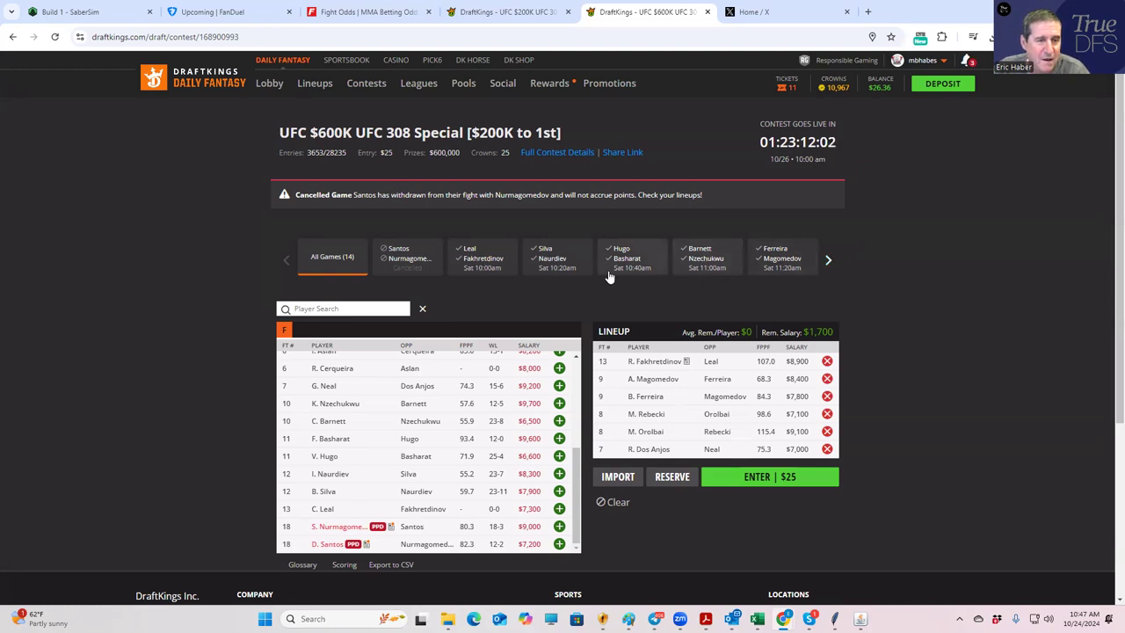
pyautogui.click(339, 12)
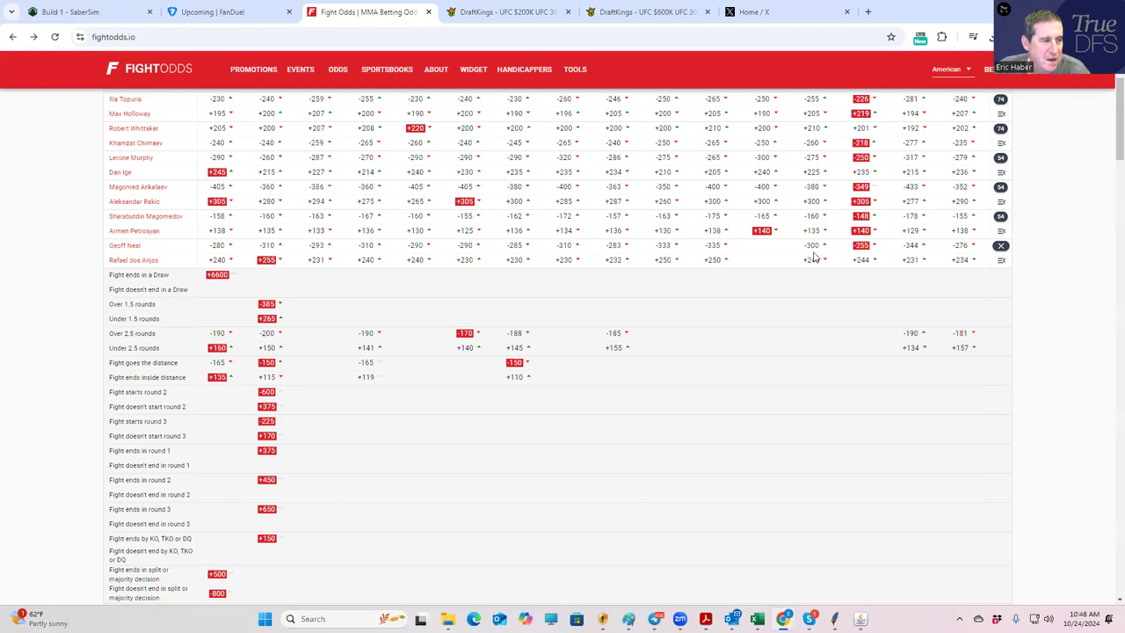
pyautogui.click(1001, 246)
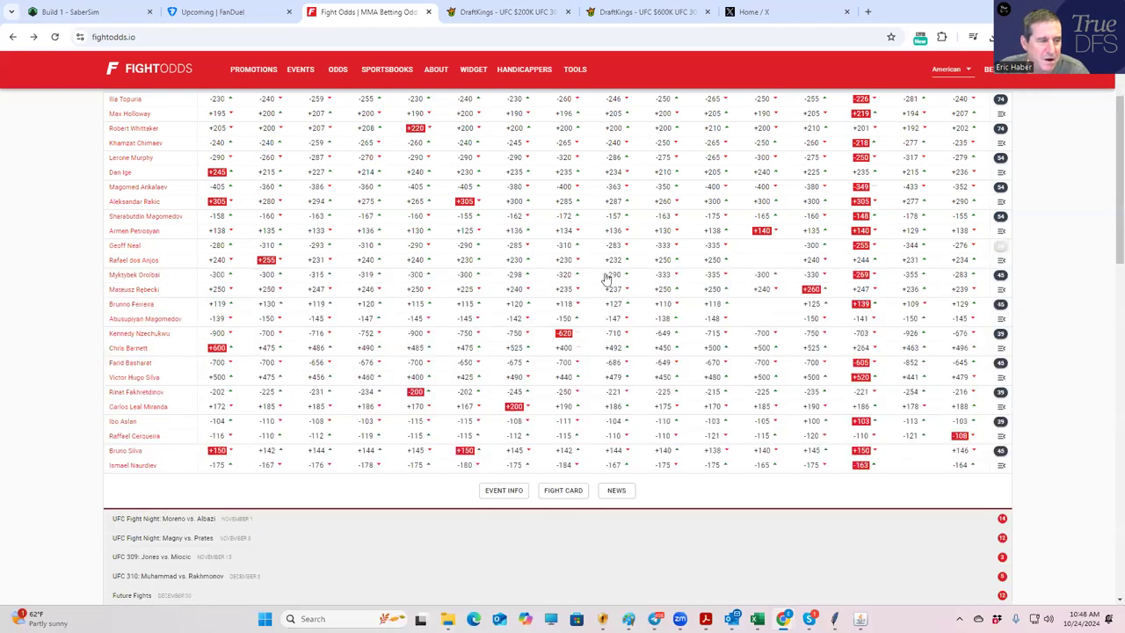
pyautogui.click(1002, 216)
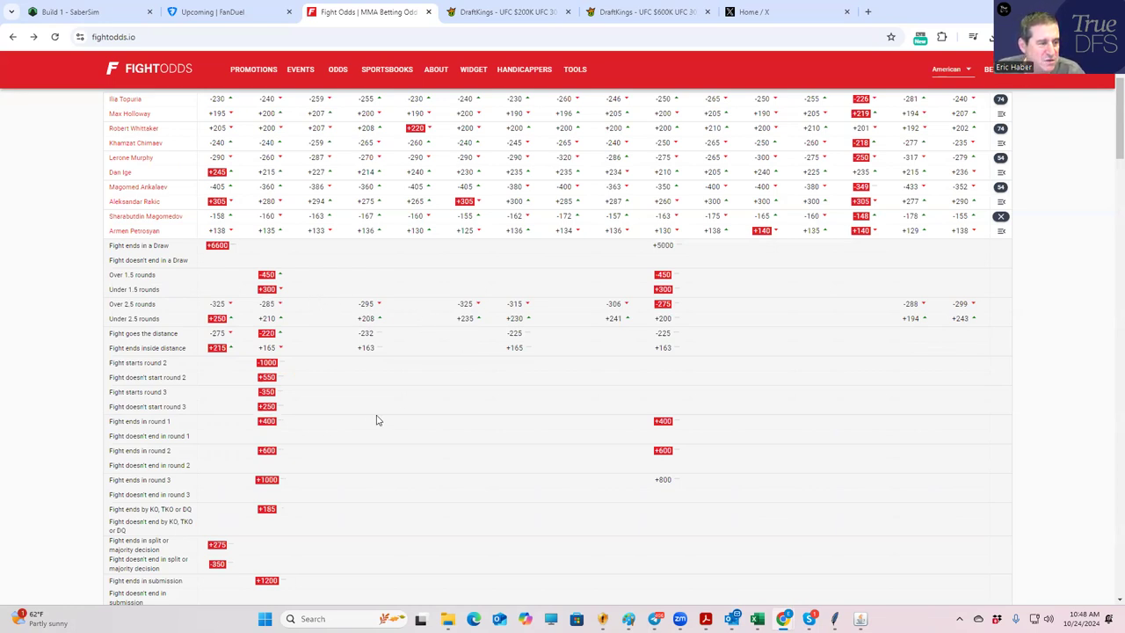
pyautogui.scroll(-2, 351, 429)
pyautogui.scroll(-2, 346, 431)
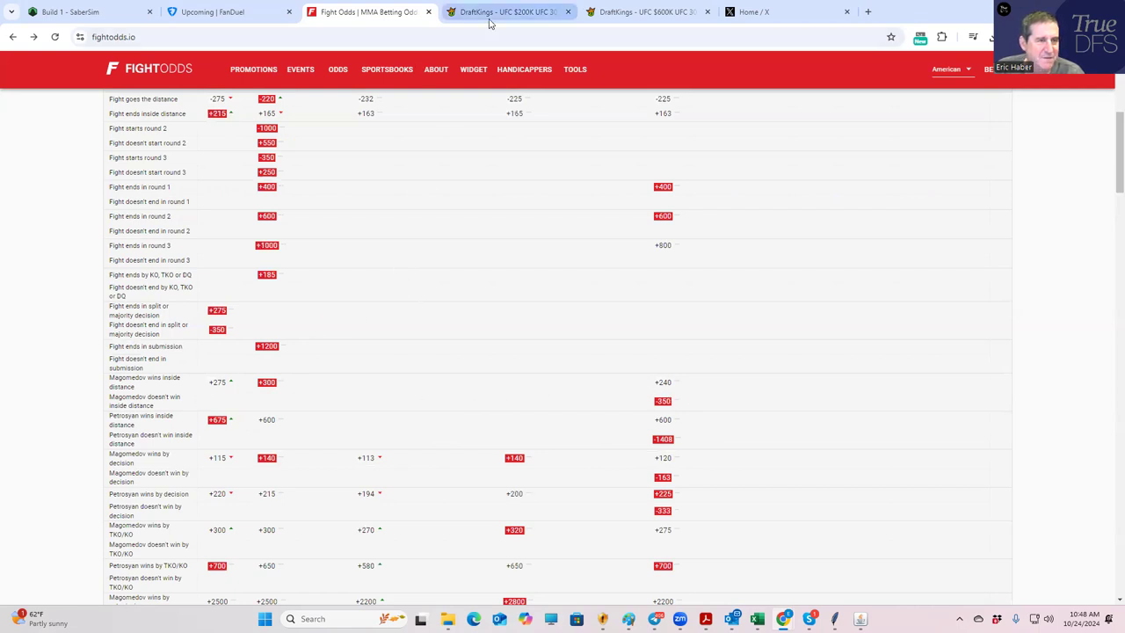
# Return to the DraftKings $600K Special and check the salaries for the Magomedov–Petrosyan and Murphy–Ige fights in the player pool.
pyautogui.click(642, 13)
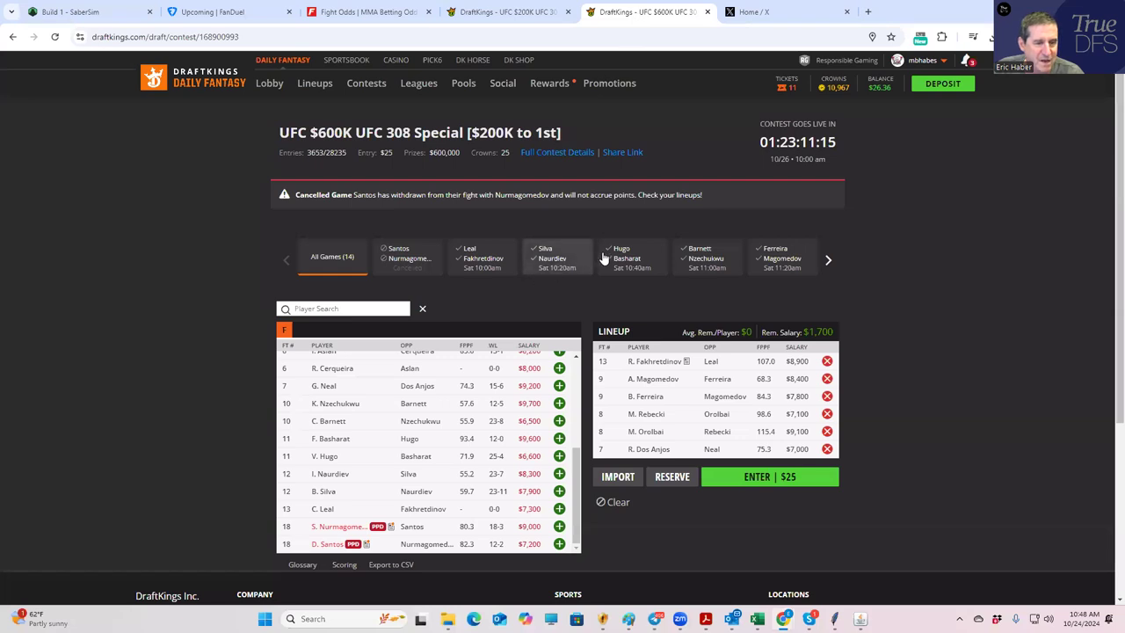
pyautogui.scroll(1, 382, 425)
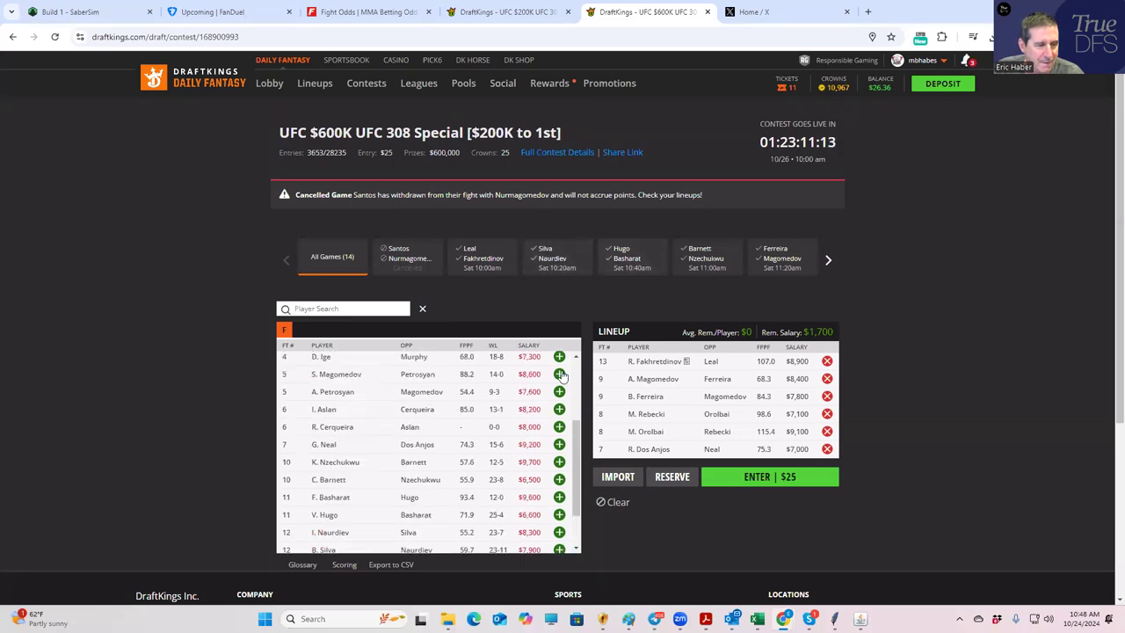
pyautogui.scroll(1, 508, 385)
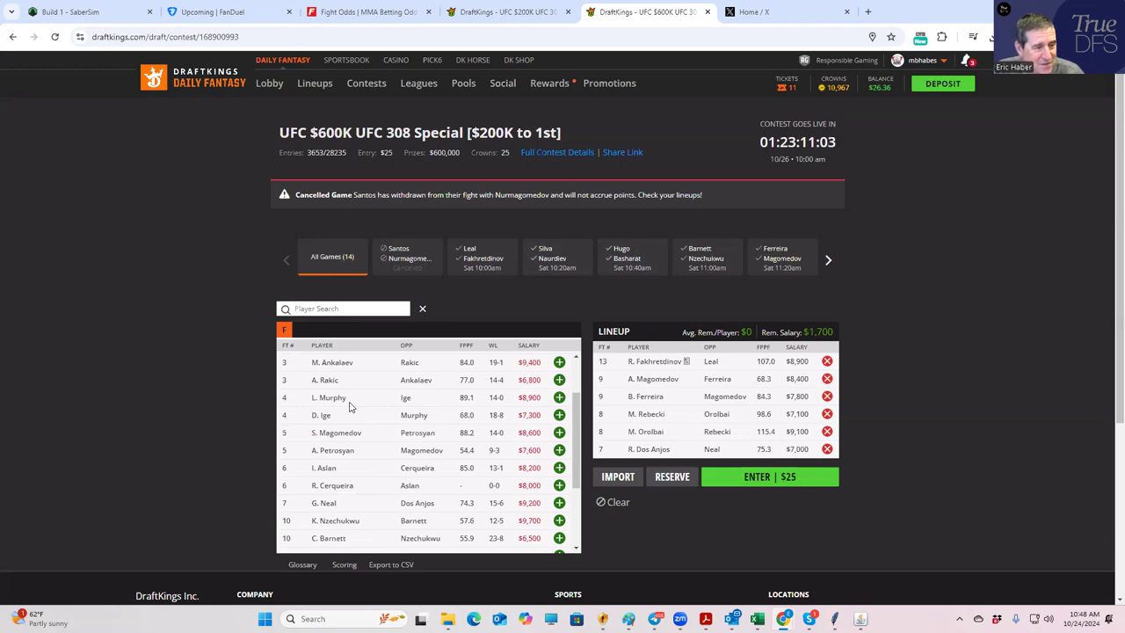
# Close the Magomedov vs. Petrosyan props on FightOdds, then open, examine and close the Lerone Murphy vs. Dan Ige props.
pyautogui.click(361, 14)
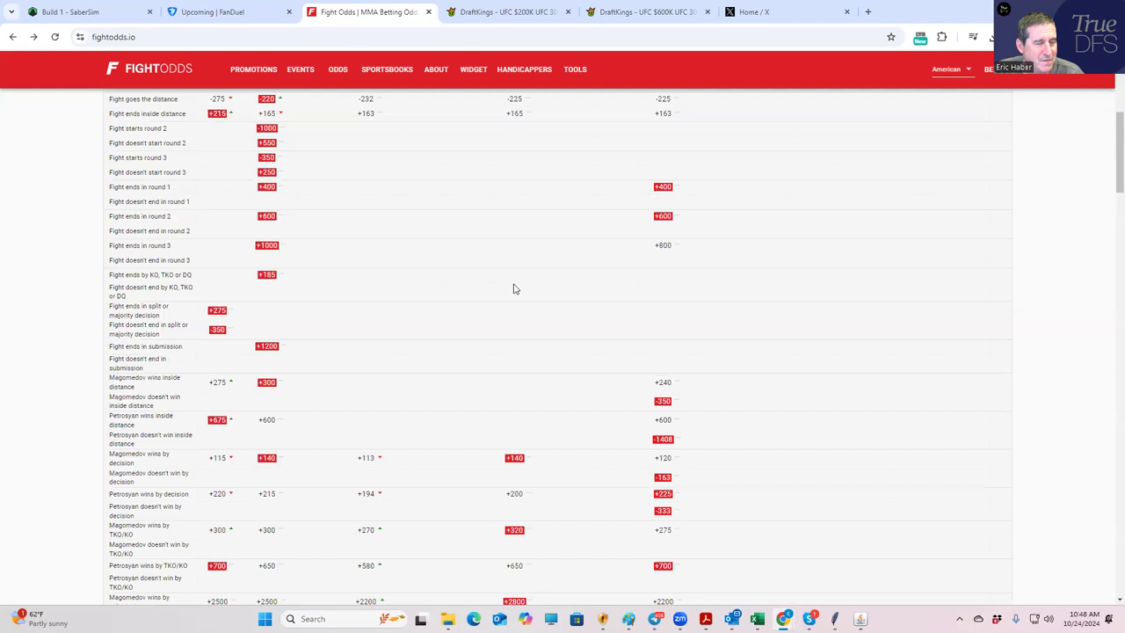
pyautogui.scroll(3, 720, 315)
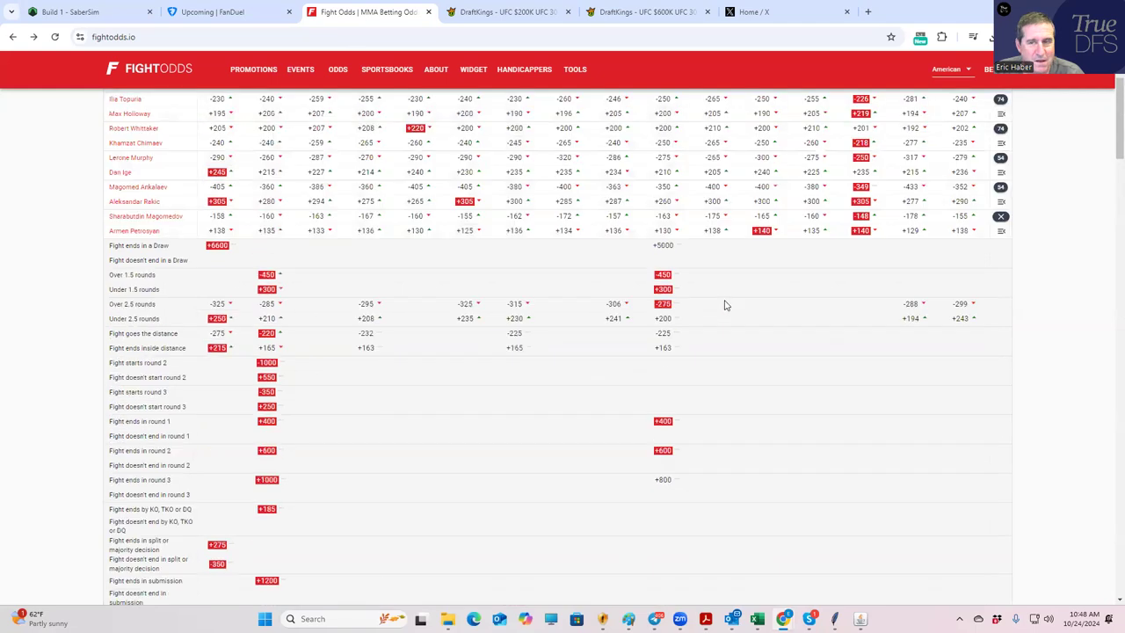
pyautogui.click(1002, 221)
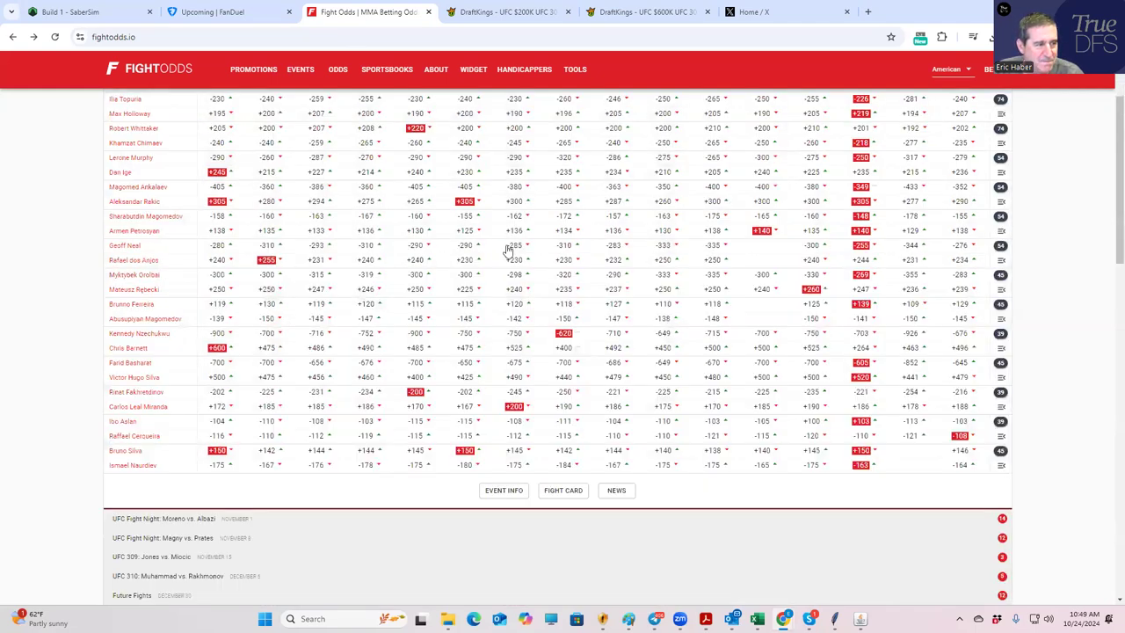
pyautogui.click(999, 160)
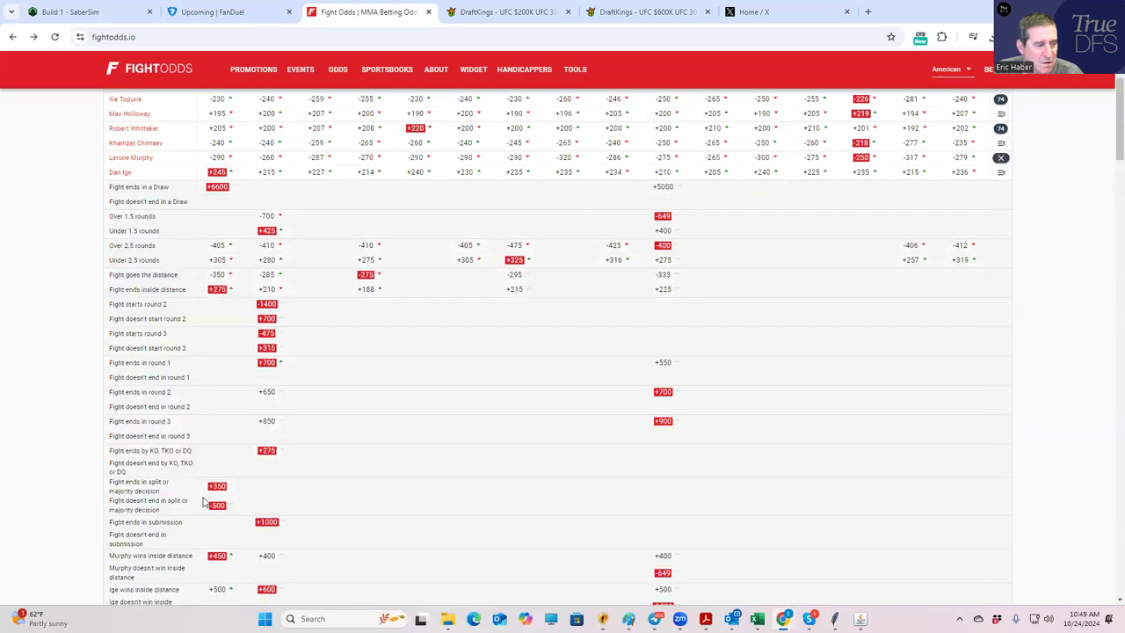
pyautogui.scroll(-2, 204, 502)
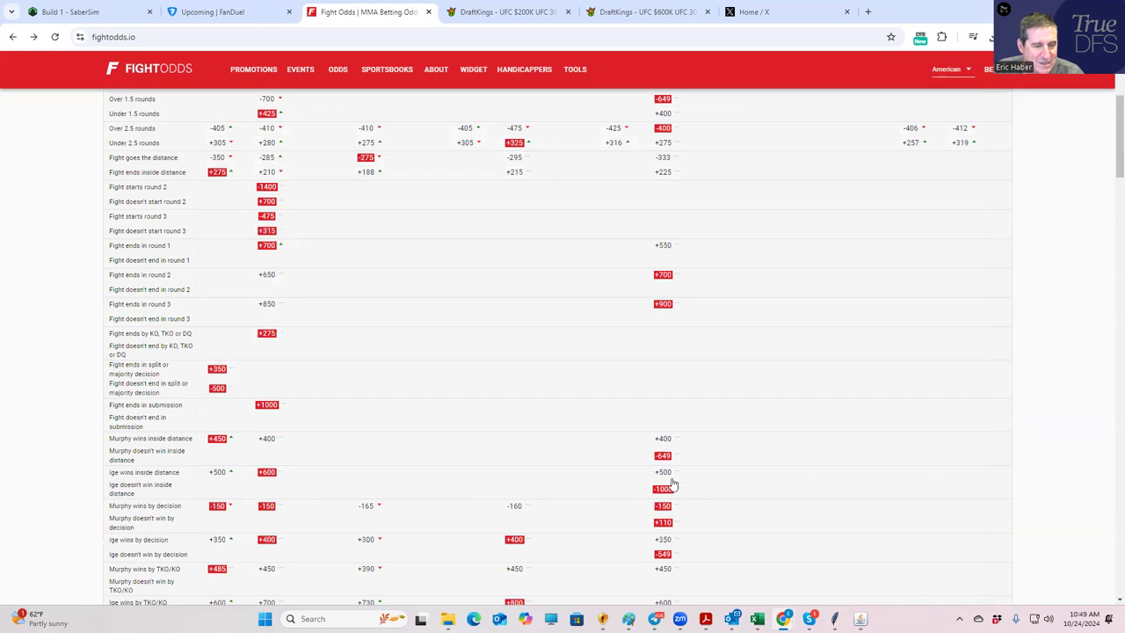
pyautogui.scroll(1, 610, 488)
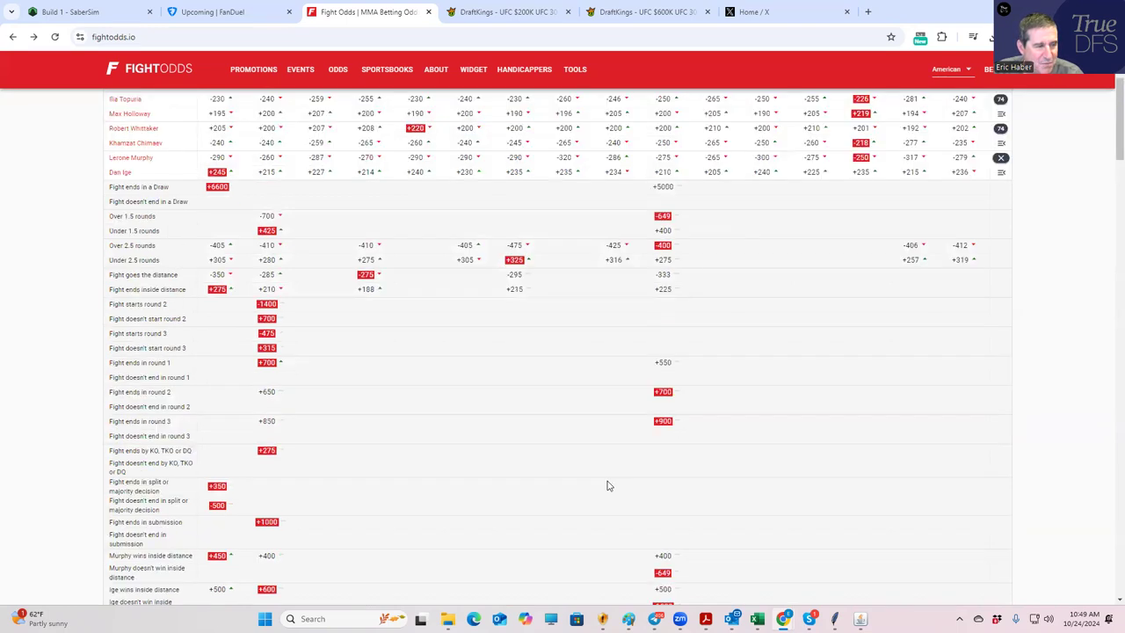
pyautogui.scroll(1, 724, 372)
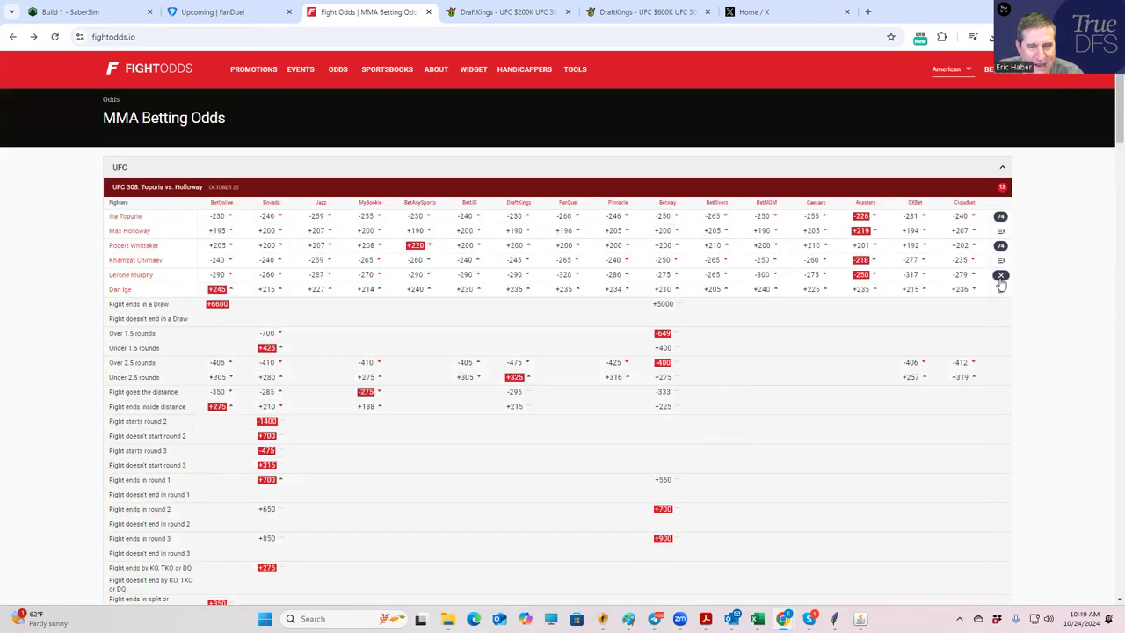
pyautogui.click(1001, 275)
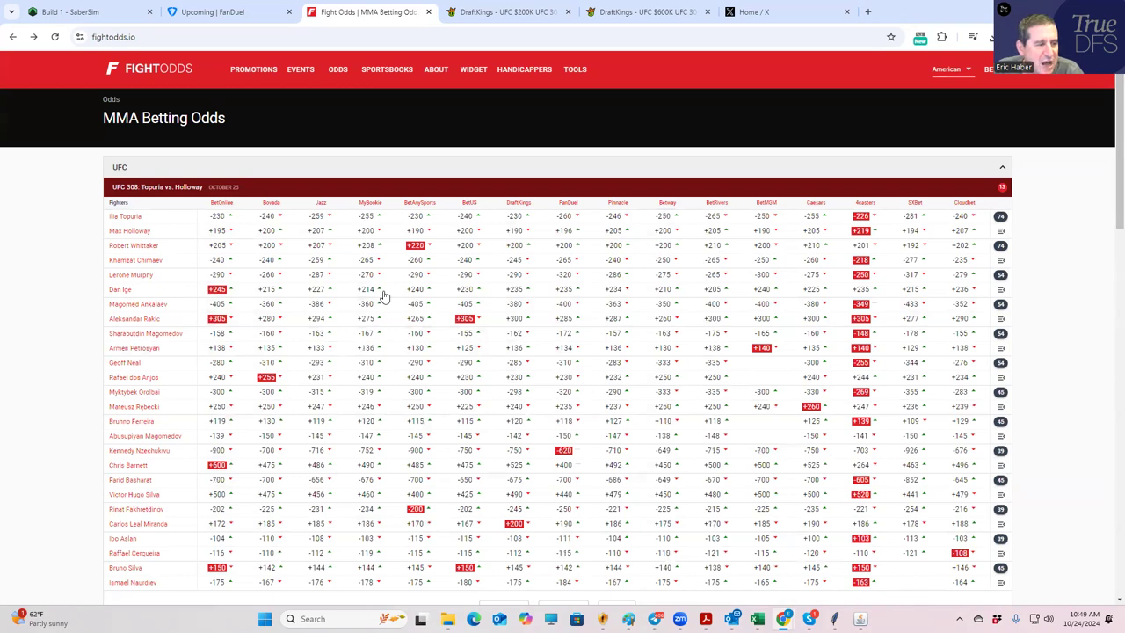
# Open Lerone Murphy's FightOdds profile and look over his fighter information and record.
pyautogui.click(127, 275)
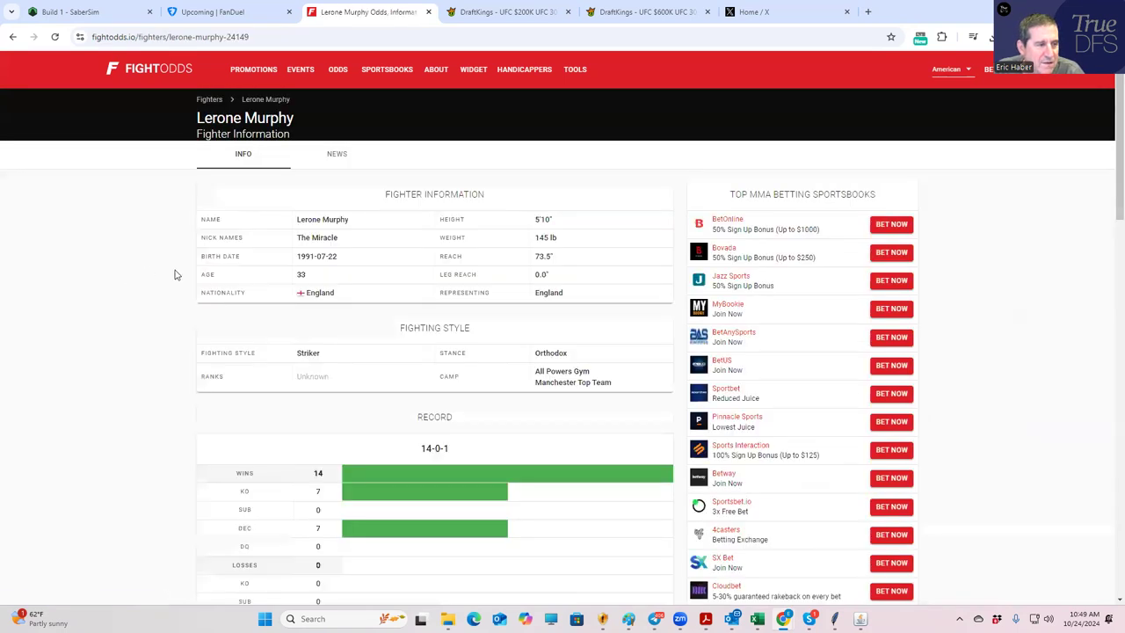
pyautogui.scroll(-3, 507, 384)
pyautogui.scroll(3, 502, 395)
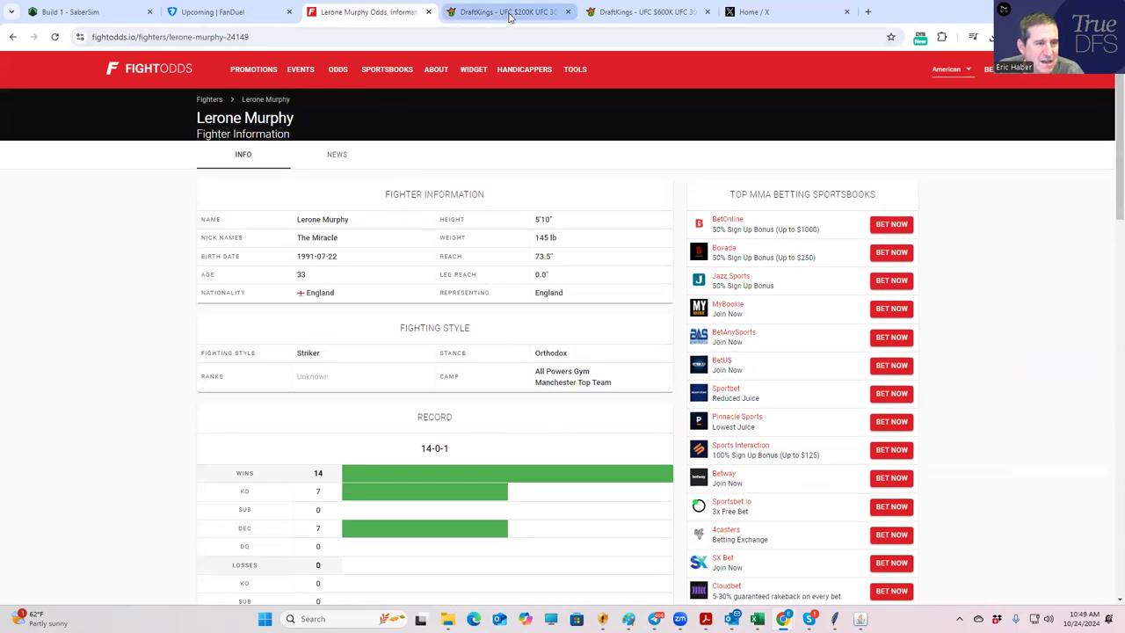
# Switch to the DraftKings $600K Special and review L. Murphy's fight log.
pyautogui.click(606, 15)
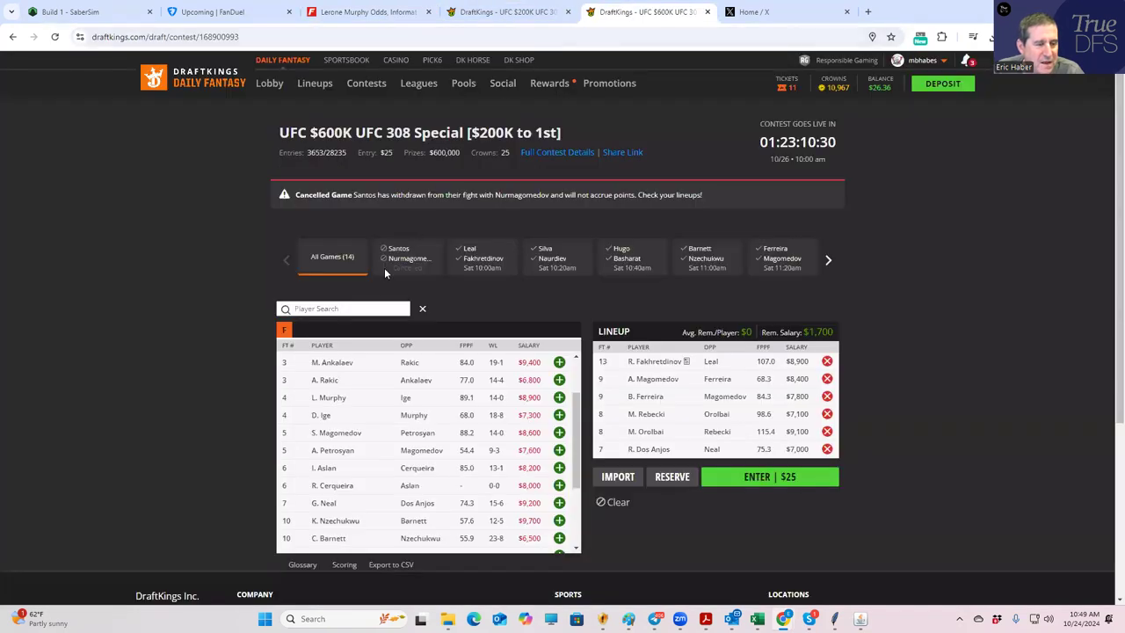
pyautogui.click(325, 400)
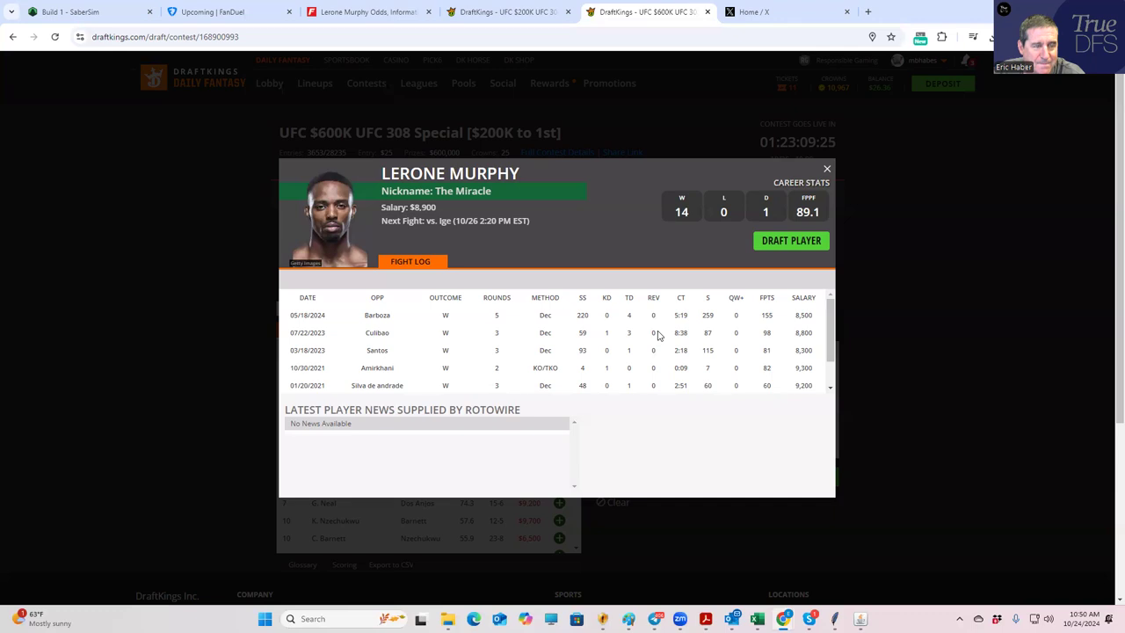
pyautogui.click(826, 168)
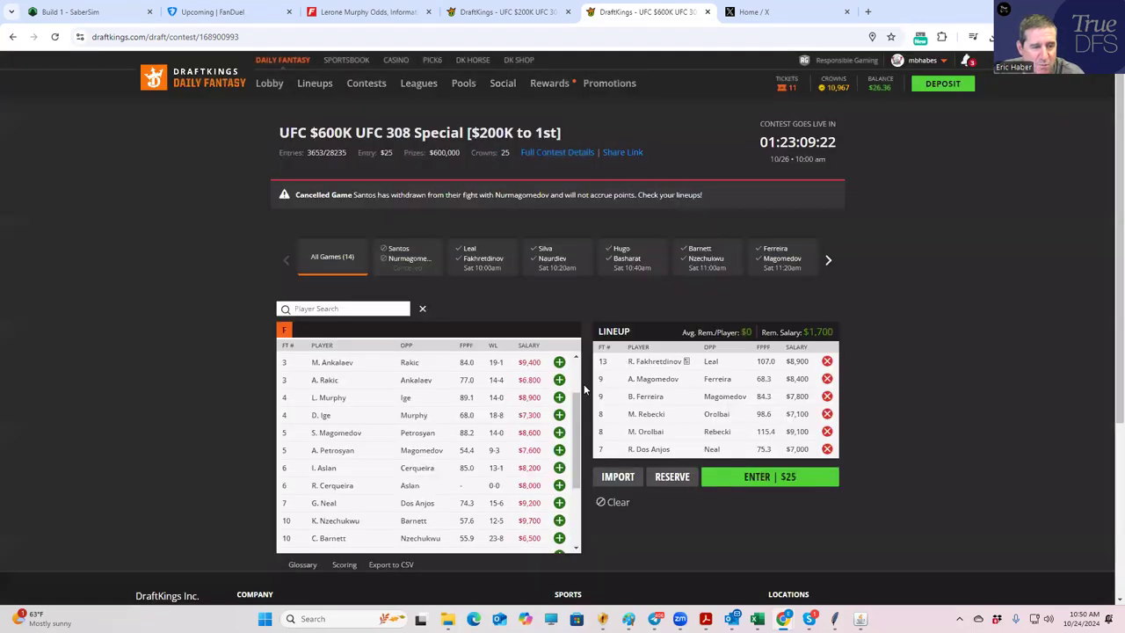
# Look through the remaining fighters and salaries in the $600K Special player pool against the current lineup.
pyautogui.scroll(-3, 527, 475)
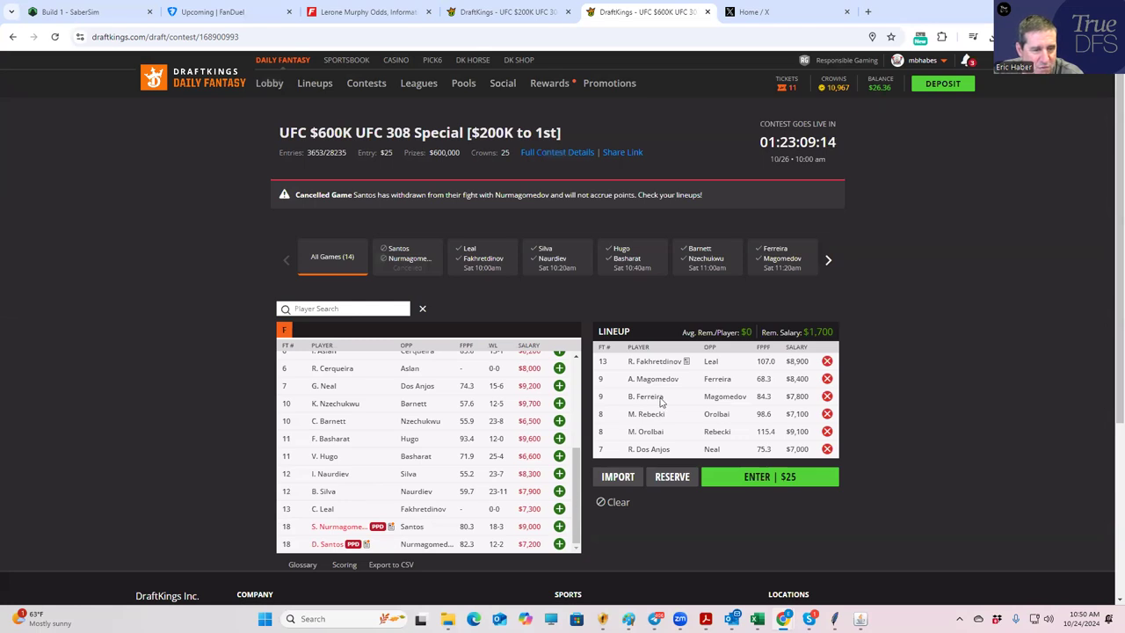
pyautogui.scroll(1, 513, 459)
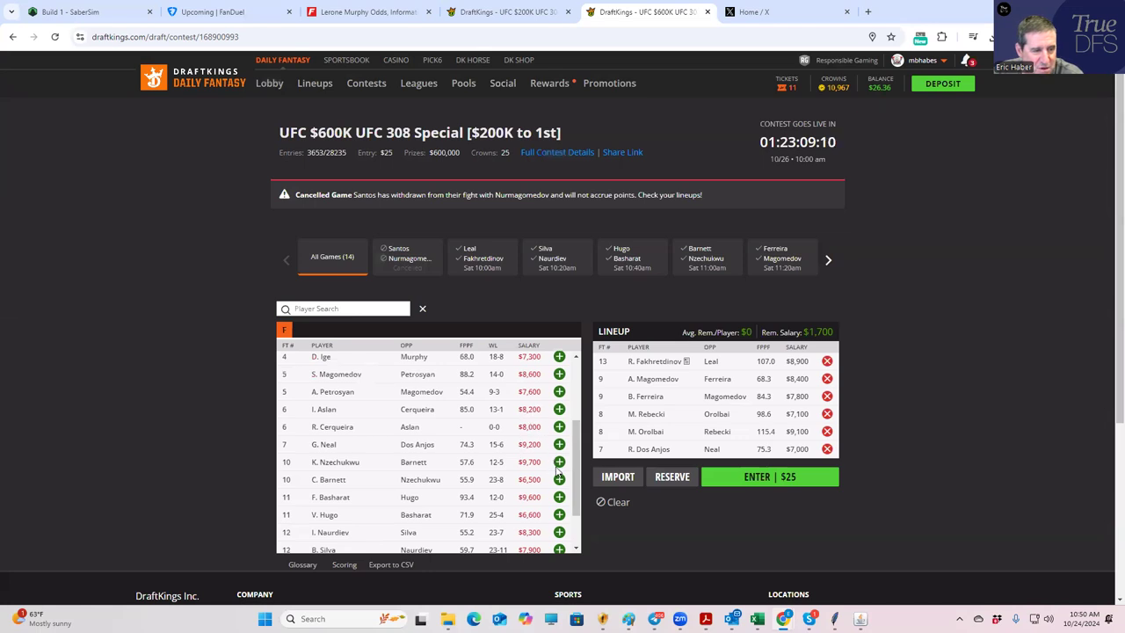
pyautogui.moveTo(576, 466); pyautogui.dragTo(579, 407)
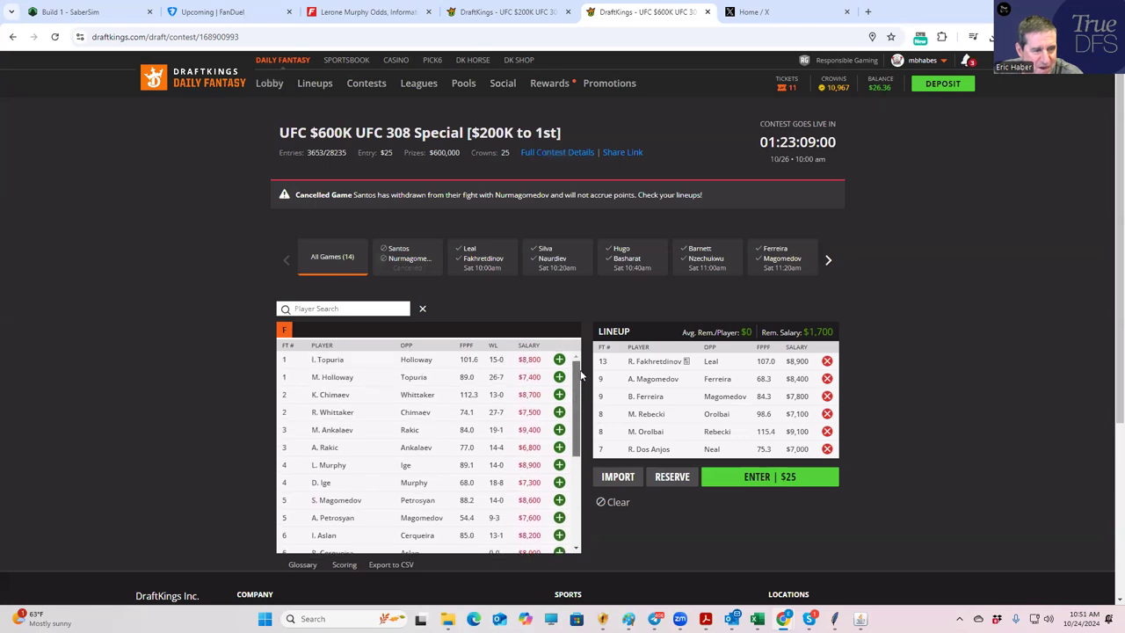
# Return to the FightOdds odds list, then open, examine and close the Magomed Ankalaev vs. Aleksandar Rakic props.
pyautogui.moveTo(576, 400); pyautogui.dragTo(515, 434)
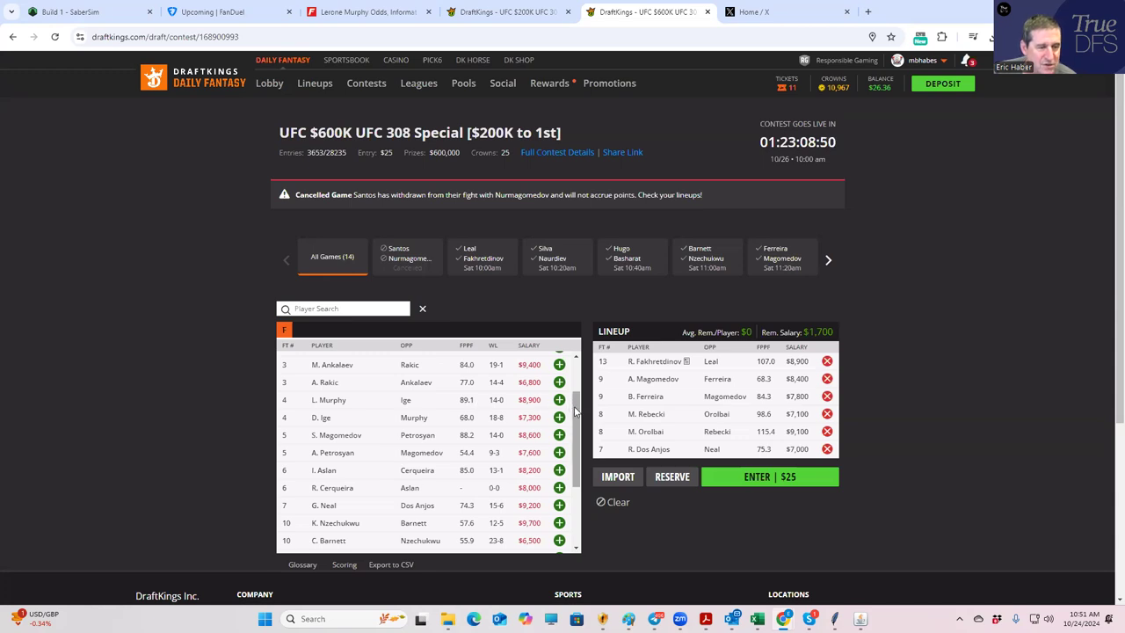
pyautogui.scroll(1, 576, 411)
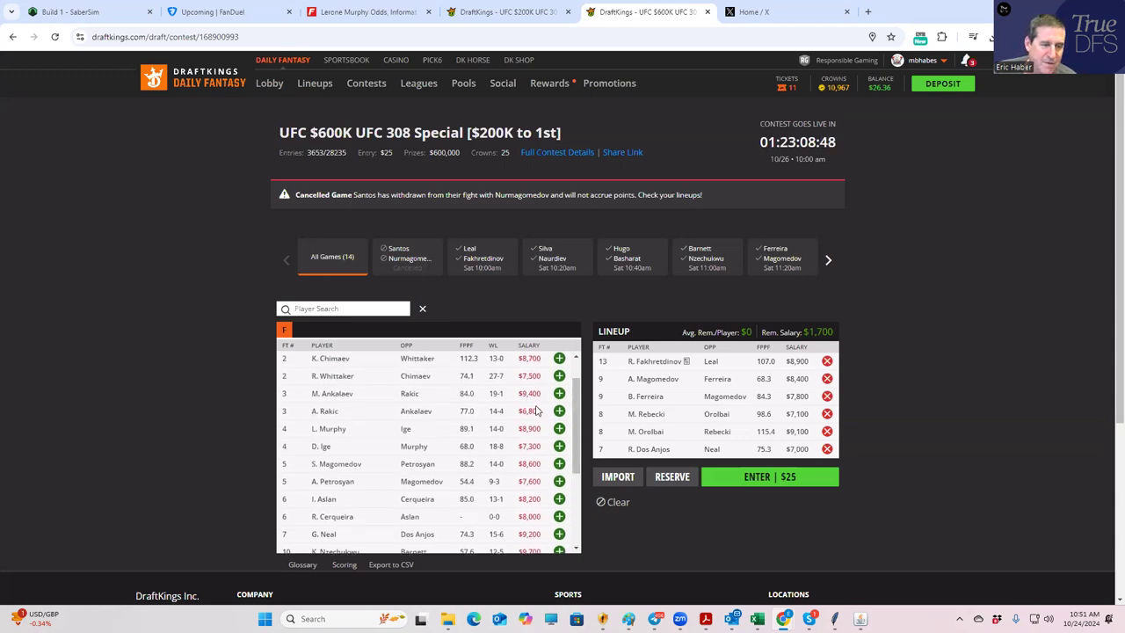
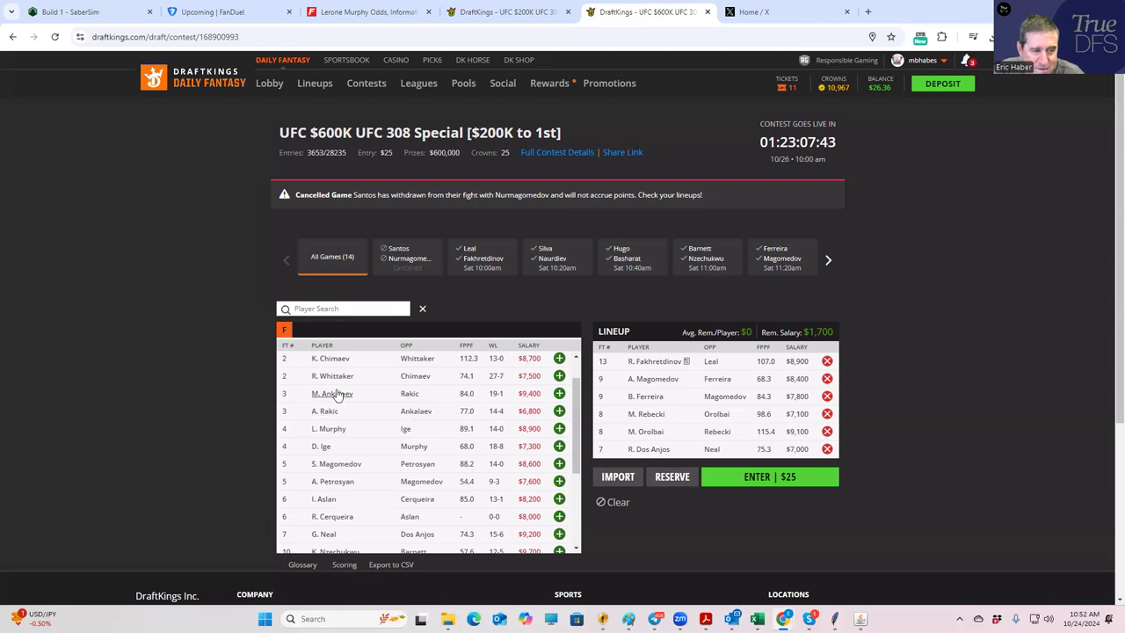
pyautogui.click(400, 18)
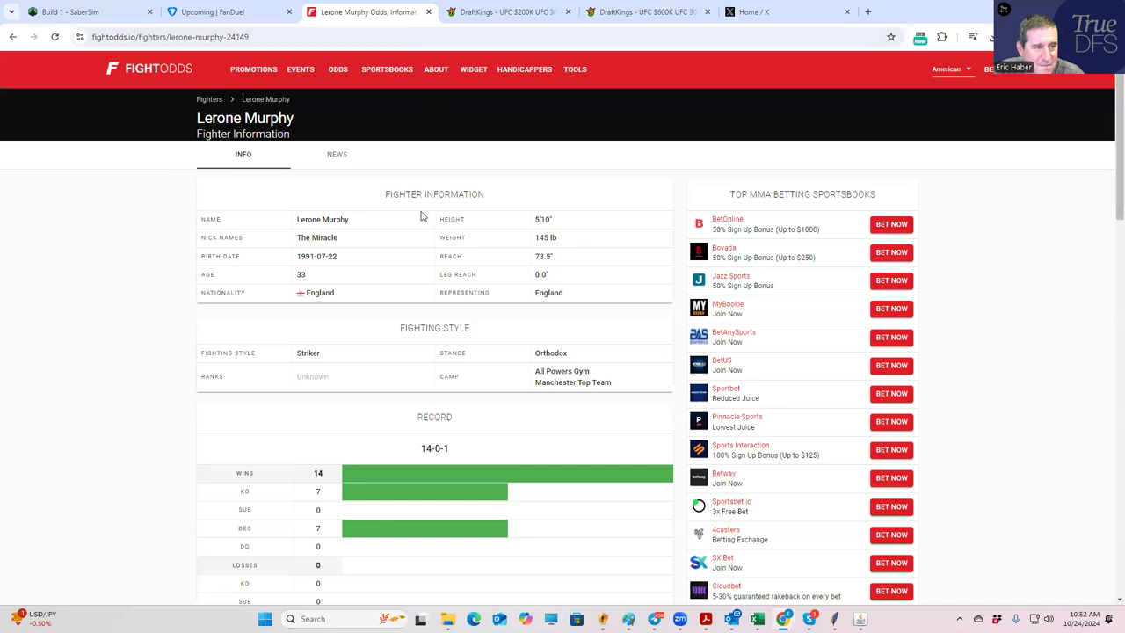
pyautogui.click(12, 37)
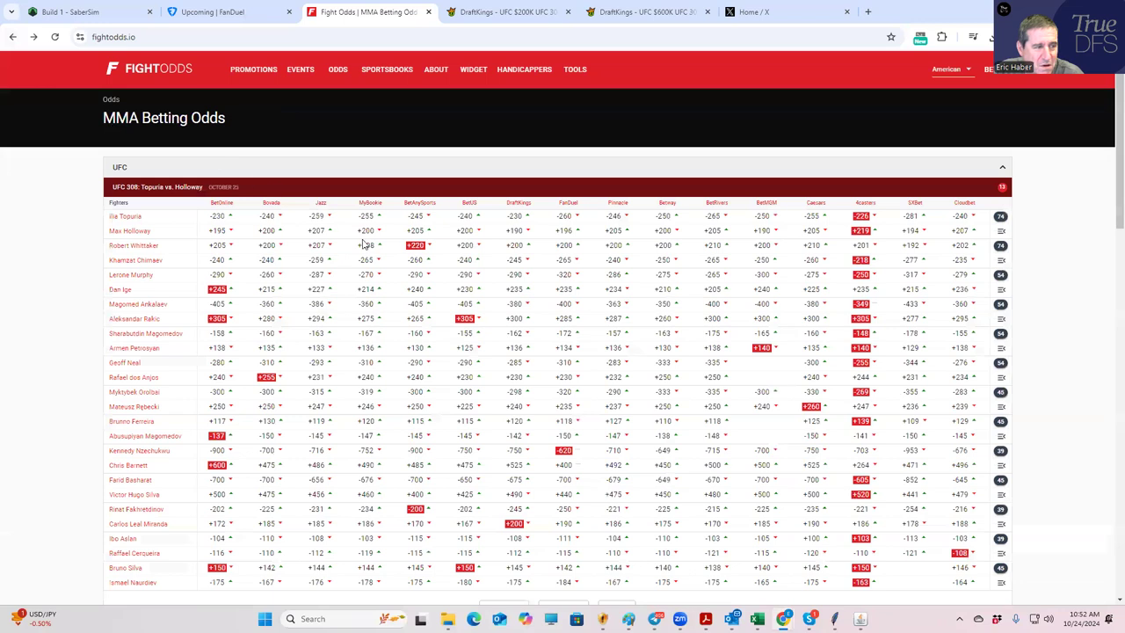
pyautogui.click(1001, 305)
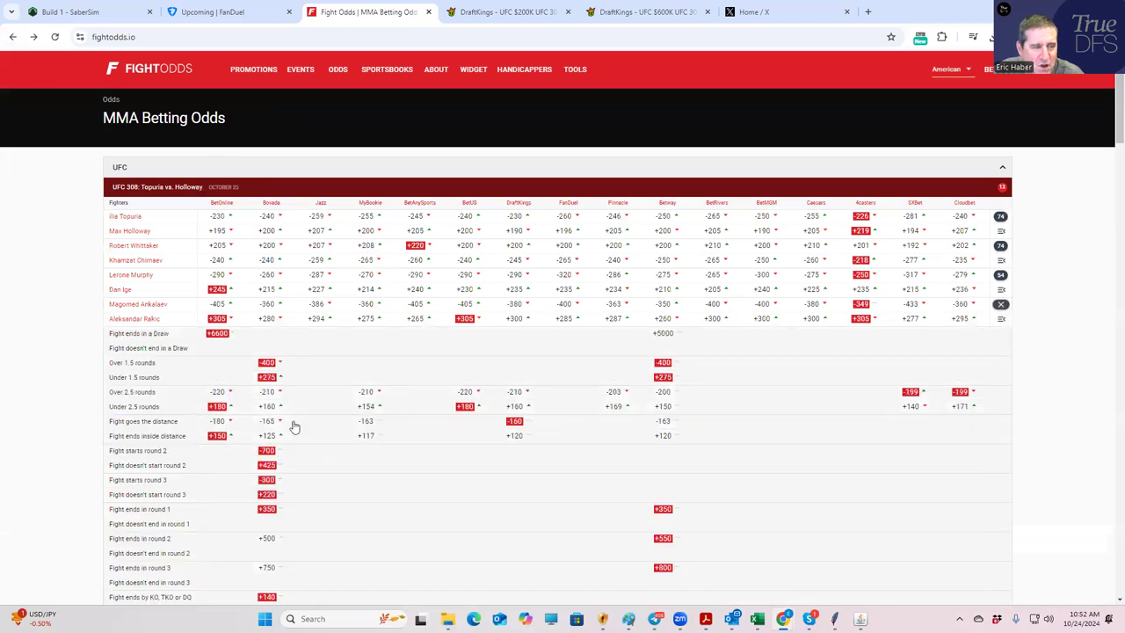
pyautogui.scroll(-3, 291, 427)
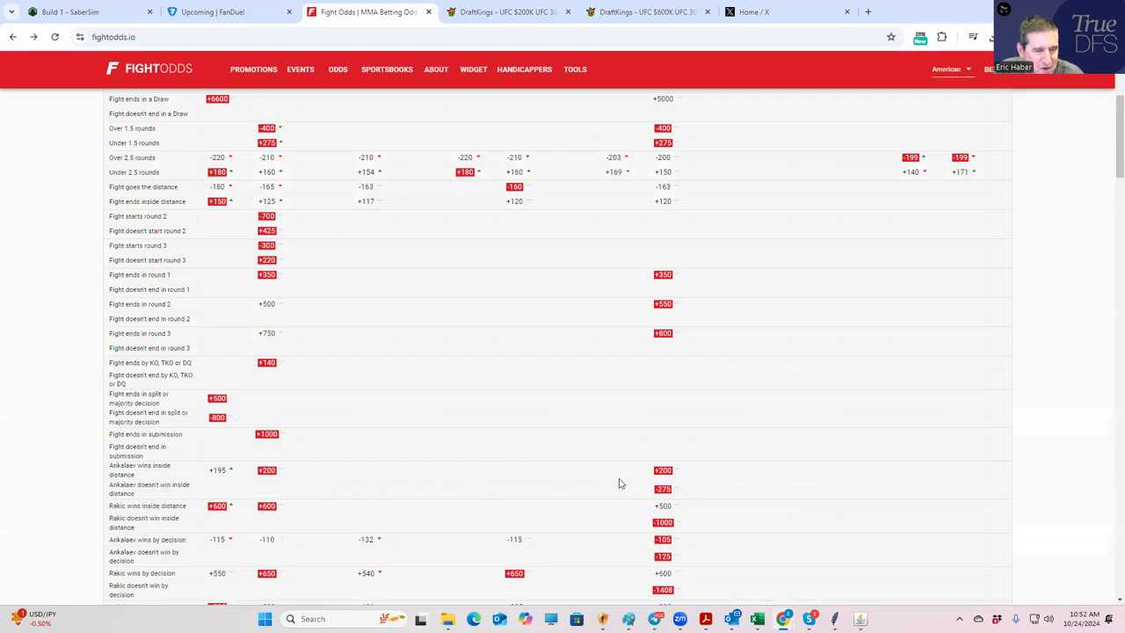
pyautogui.scroll(3, 619, 479)
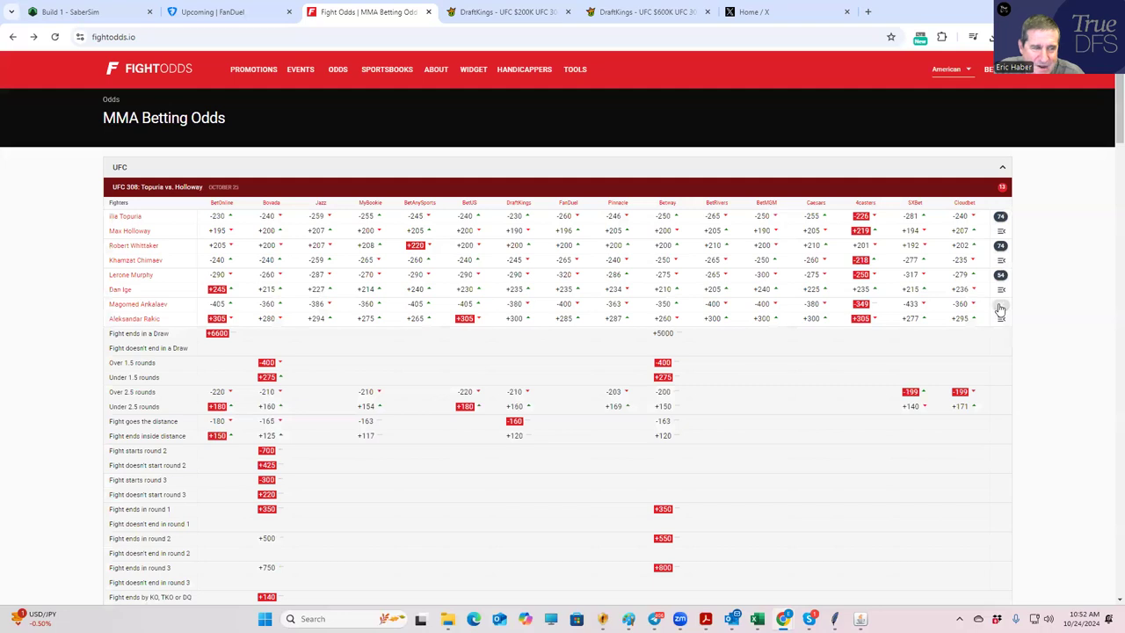
pyautogui.click(1001, 305)
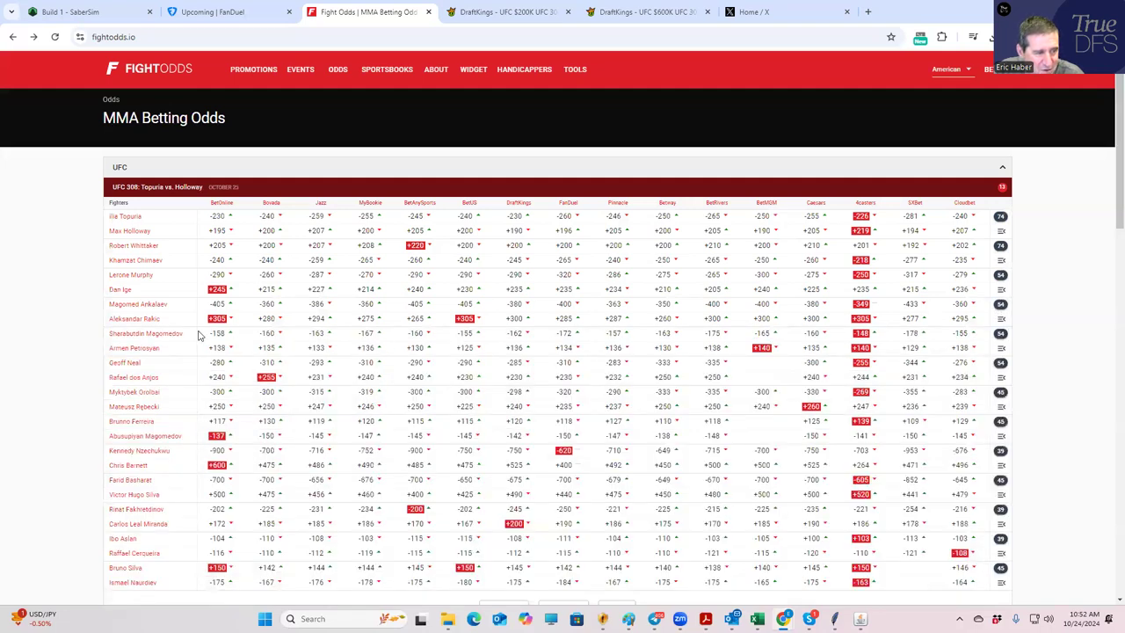
# Switch to the DraftKings $600K Special and review M. Ankalaev's fight log, closing it when finished.
pyautogui.click(530, 15)
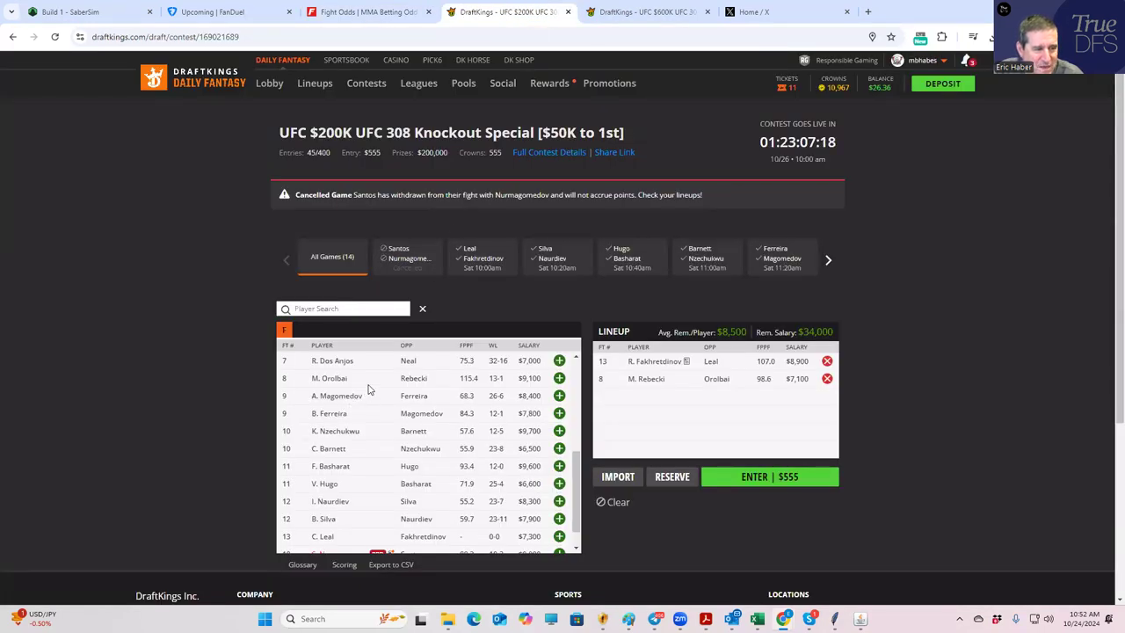
pyautogui.scroll(1, 369, 389)
pyautogui.click(647, 11)
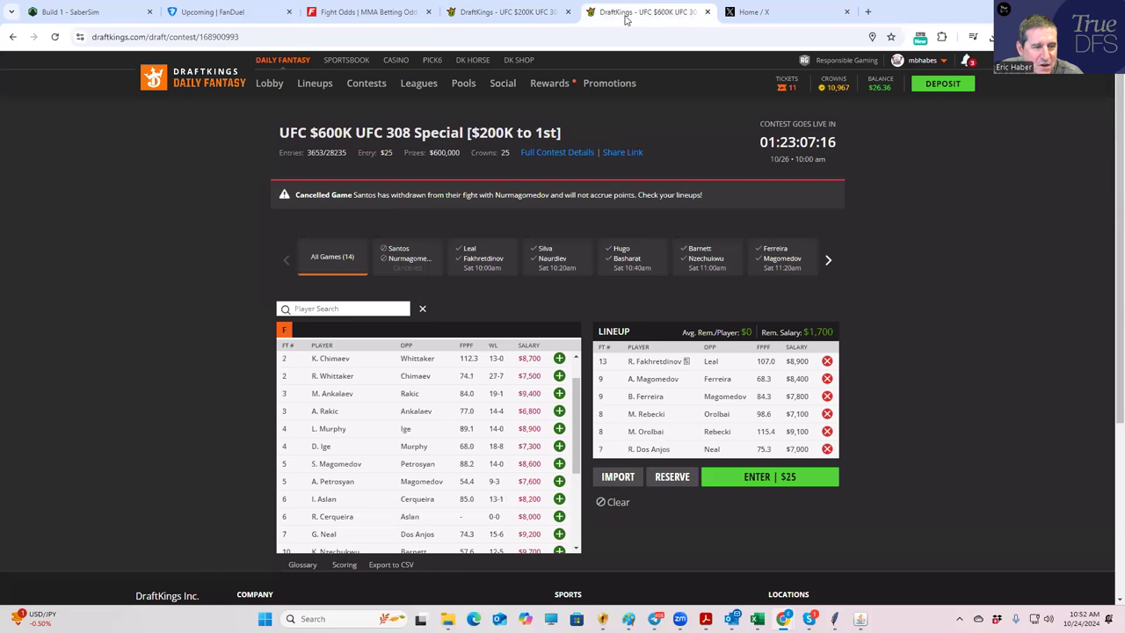
pyautogui.click(333, 398)
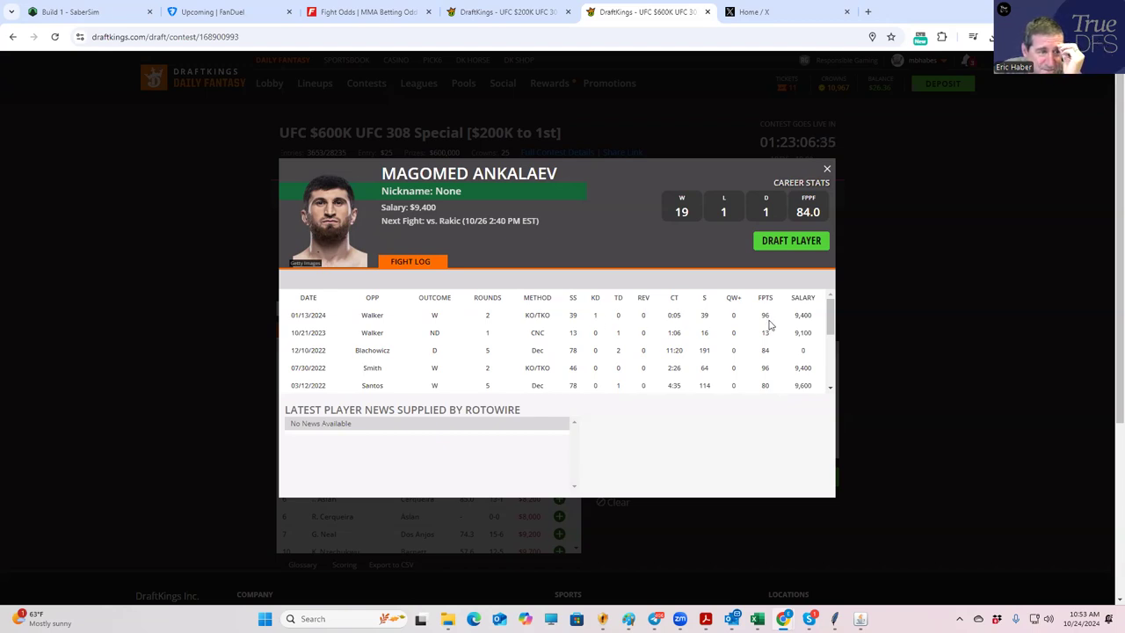
pyautogui.click(827, 169)
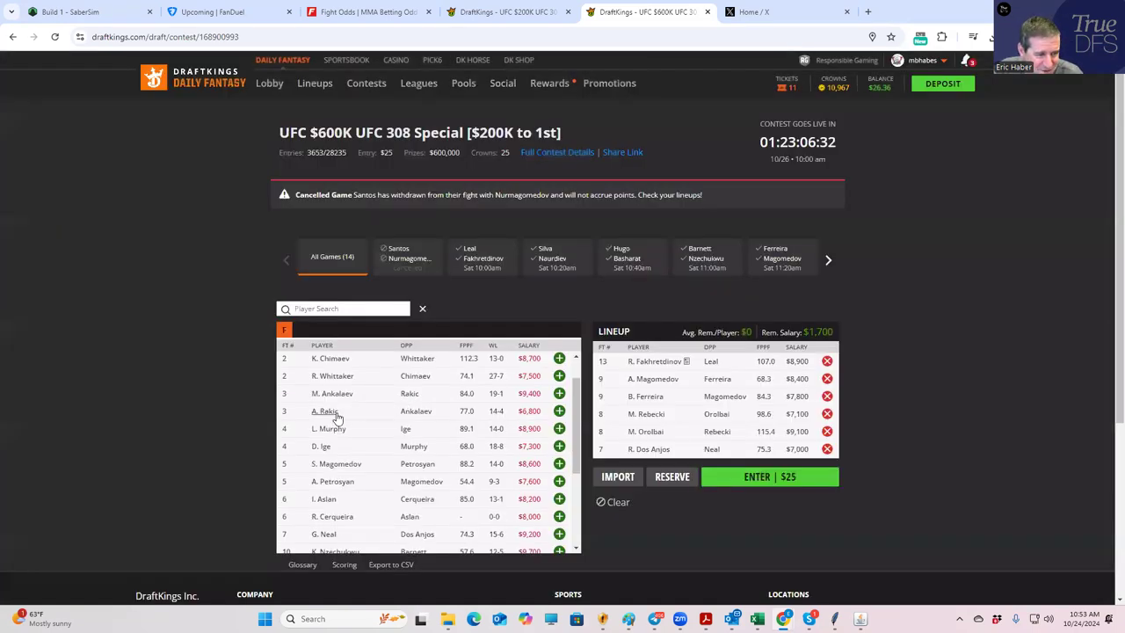
# Review A. Rakic's full fight log, close it and return to the start of the player pool.
pyautogui.click(338, 412)
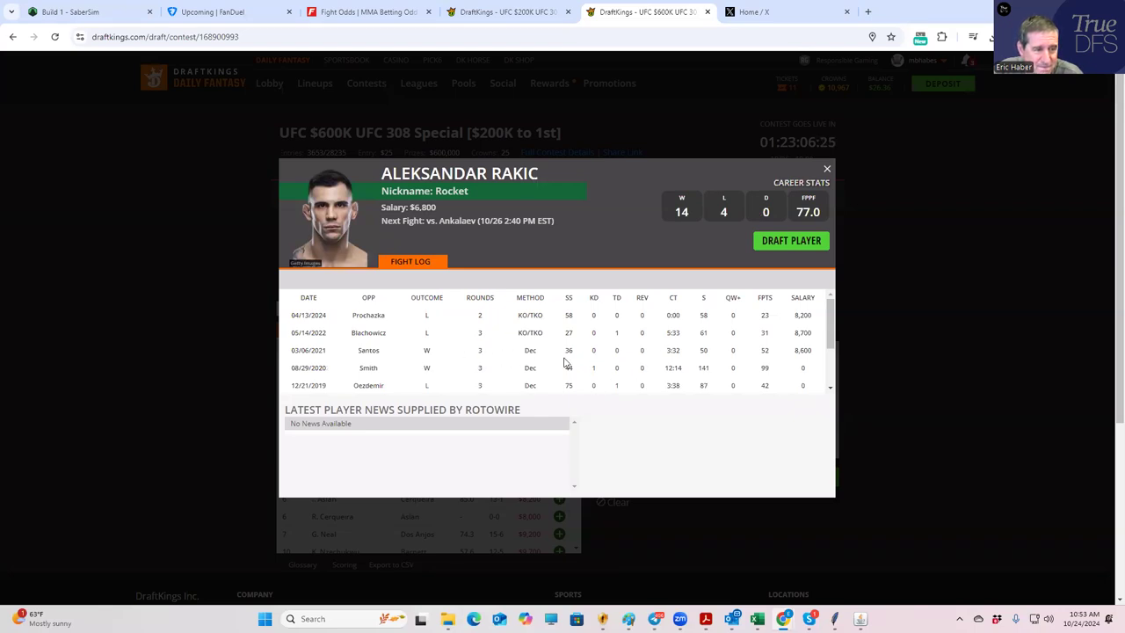
pyautogui.scroll(-1, 541, 367)
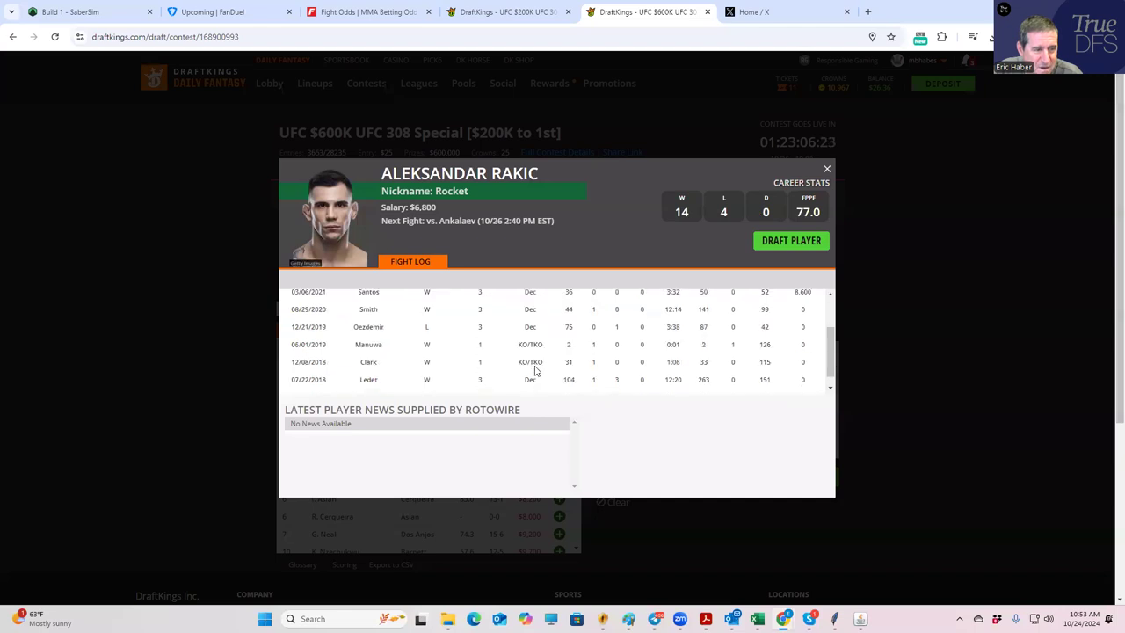
pyautogui.scroll(-1, 567, 352)
pyautogui.scroll(3, 563, 352)
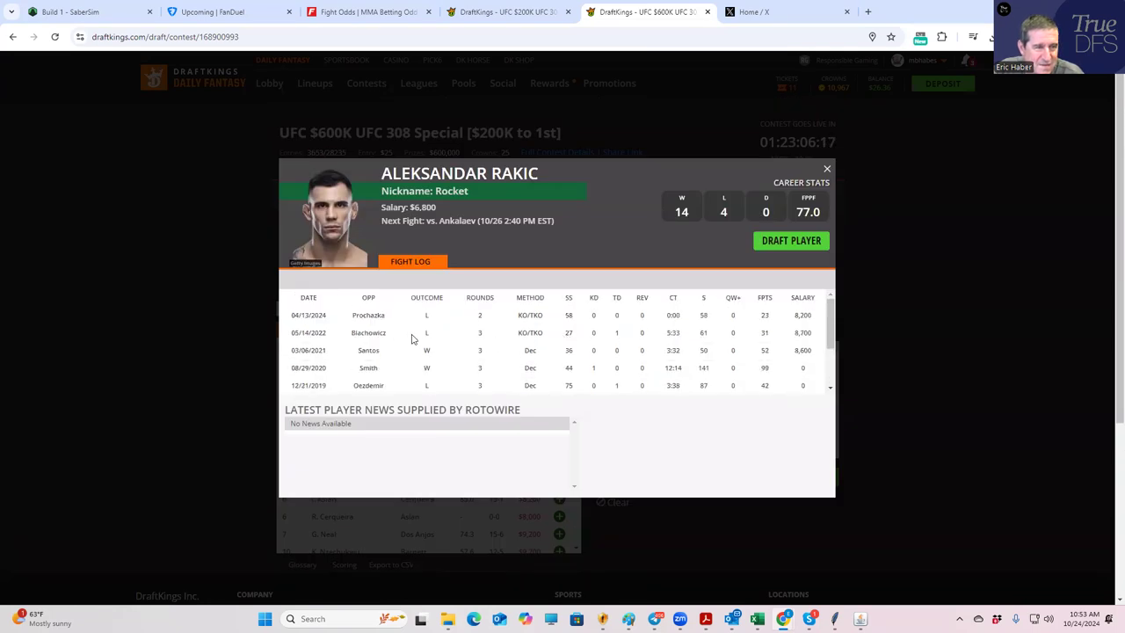
pyautogui.click(827, 169)
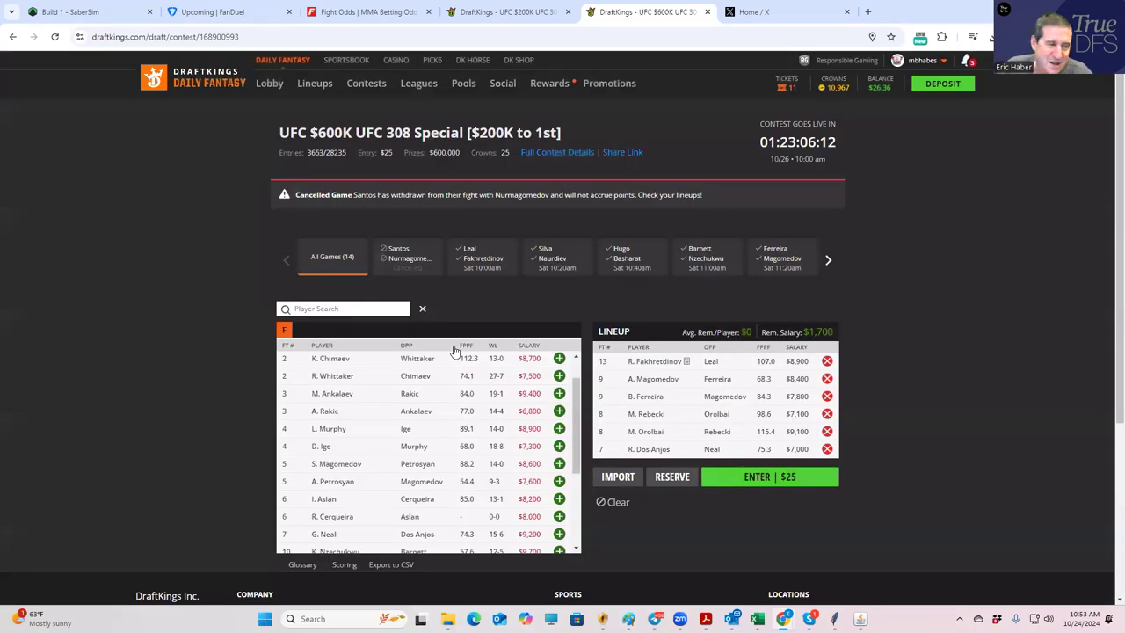
pyautogui.scroll(1, 347, 387)
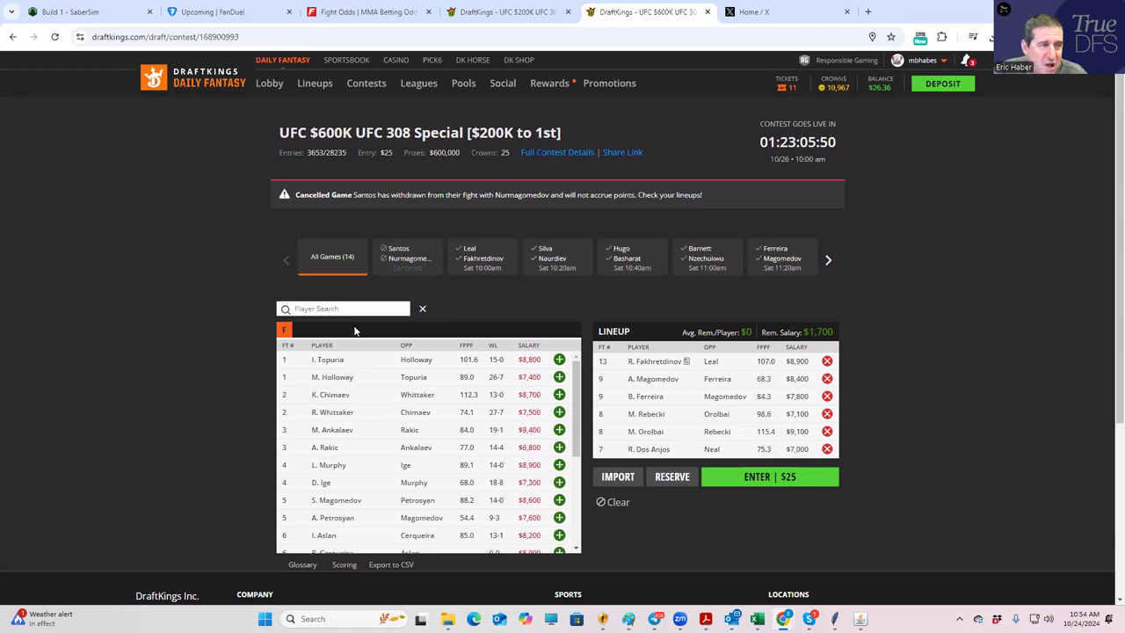
# Switch to FightOdds and open and examine the Robert Whittaker vs. Khamzat Chimaev props.
pyautogui.click(368, 14)
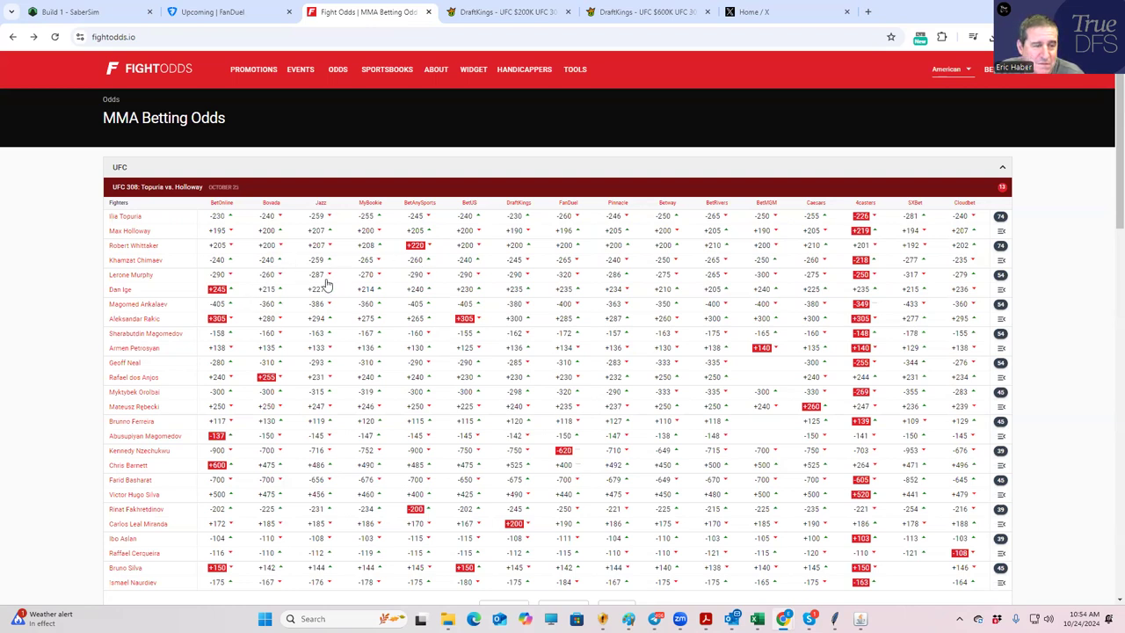
pyautogui.click(1002, 247)
pyautogui.scroll(-2, 303, 426)
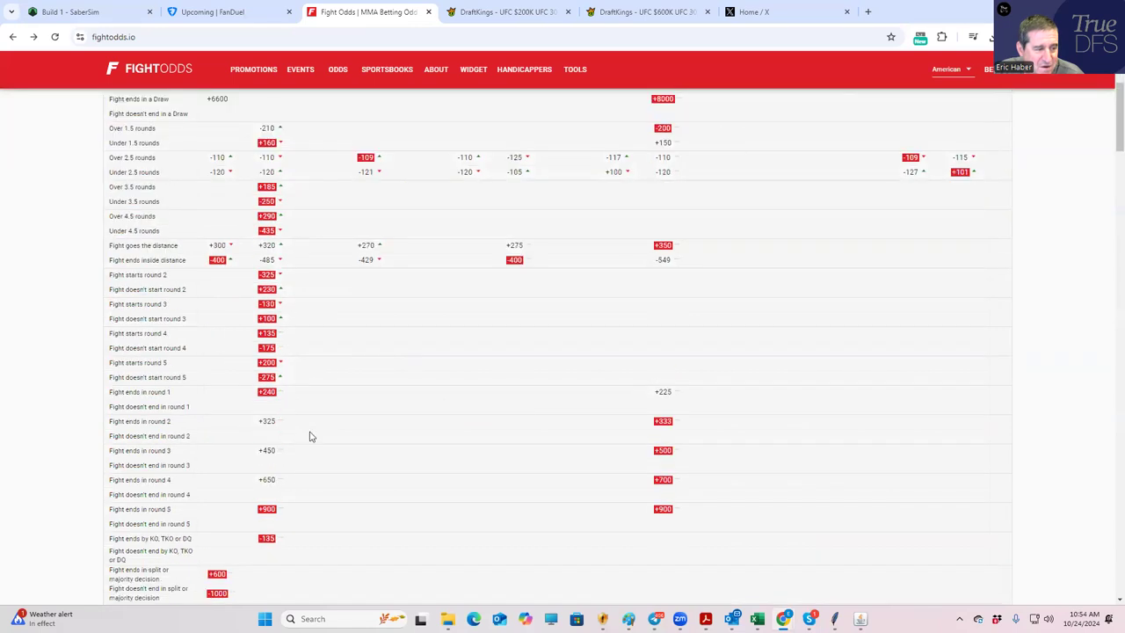
pyautogui.scroll(-2, 308, 439)
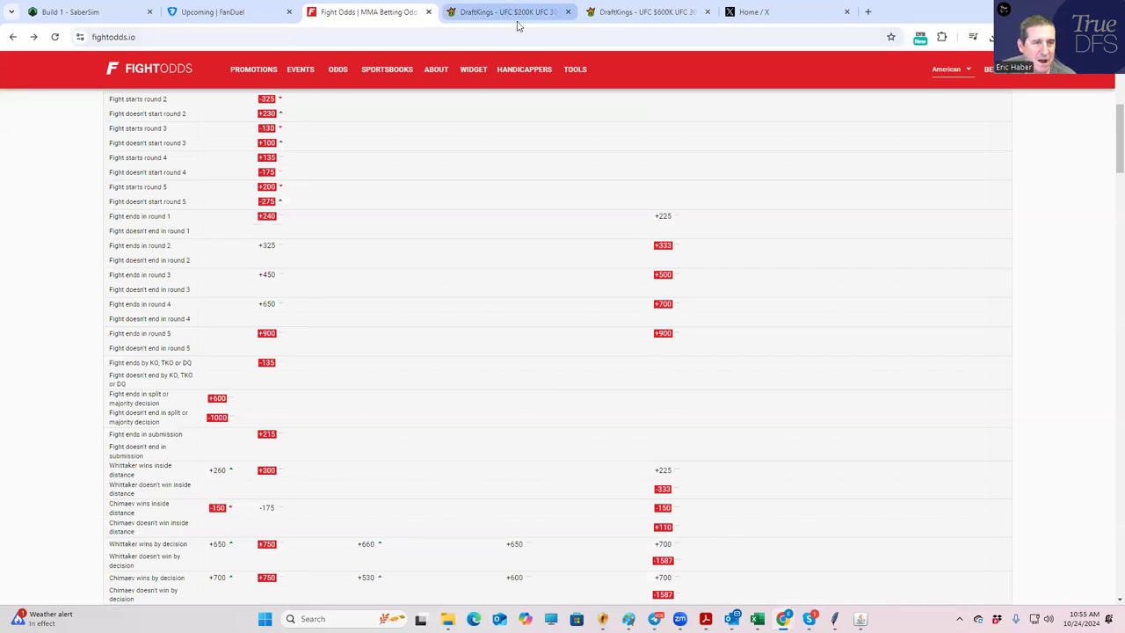
# Review K. Chimaev's full fight log in the DraftKings $600K Special, close it and look over the player pool.
pyautogui.click(650, 13)
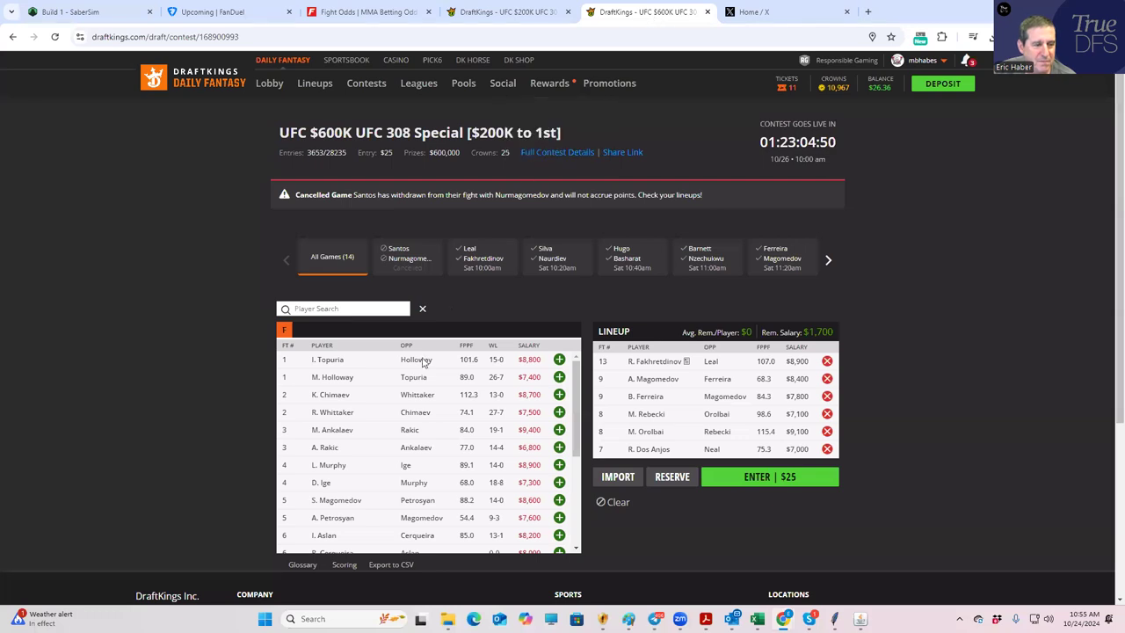
pyautogui.click(334, 395)
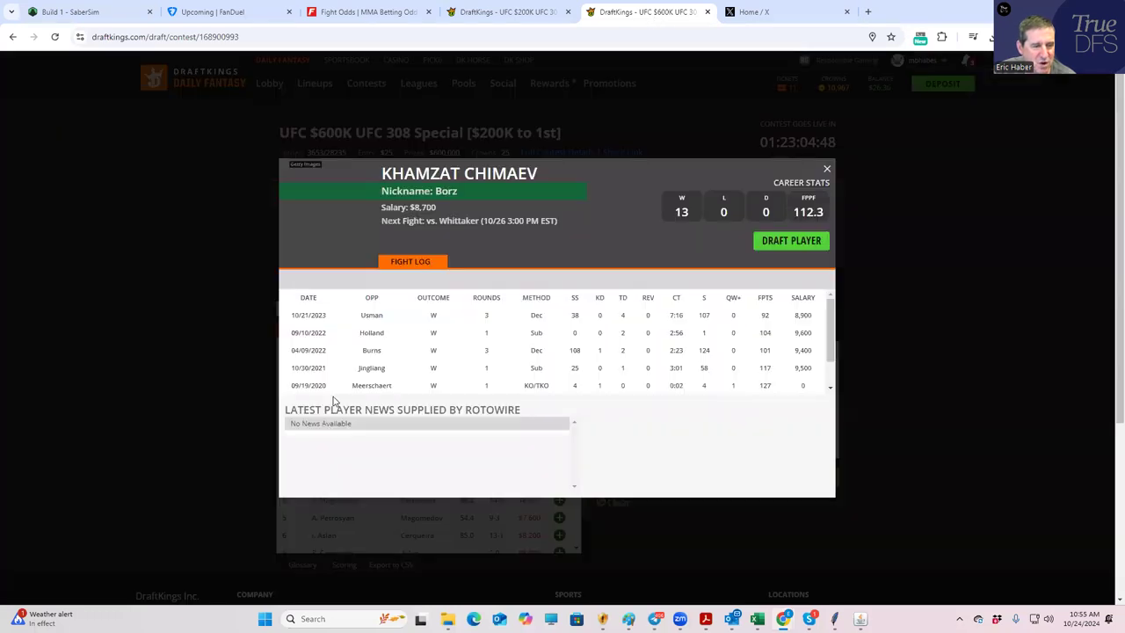
pyautogui.scroll(-1, 576, 366)
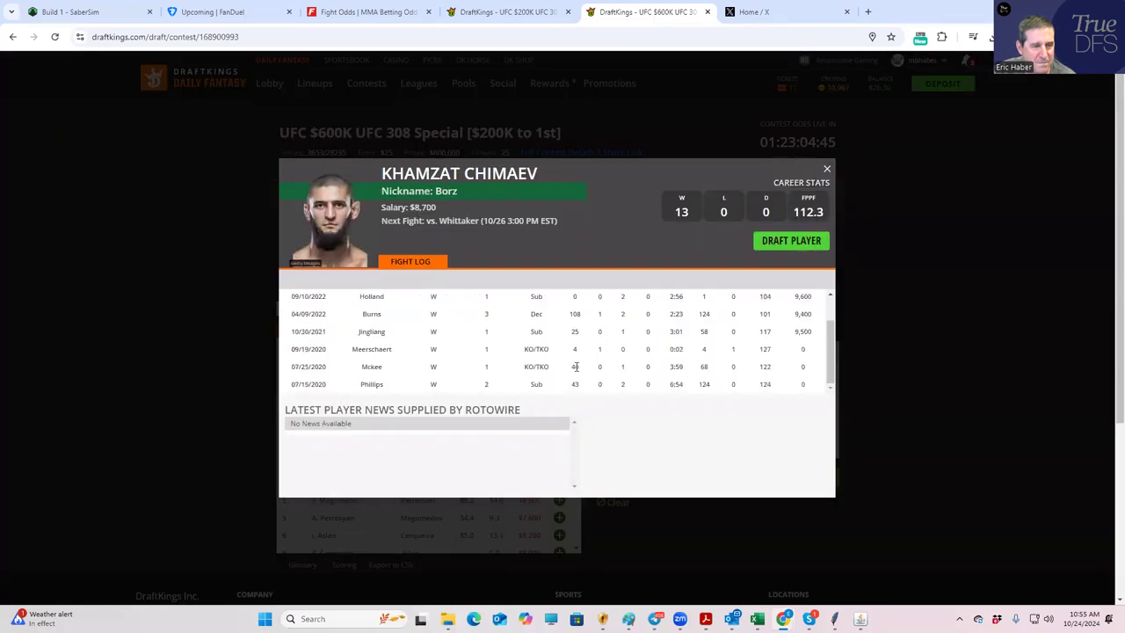
pyautogui.scroll(-1, 576, 366)
pyautogui.scroll(2, 615, 289)
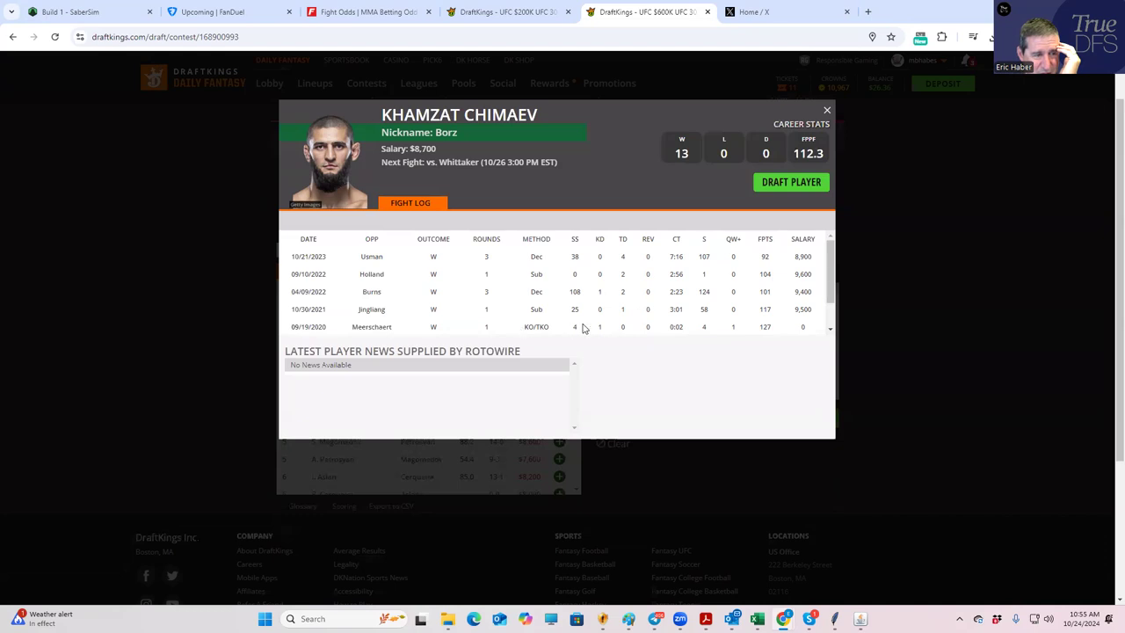
pyautogui.scroll(-2, 830, 332)
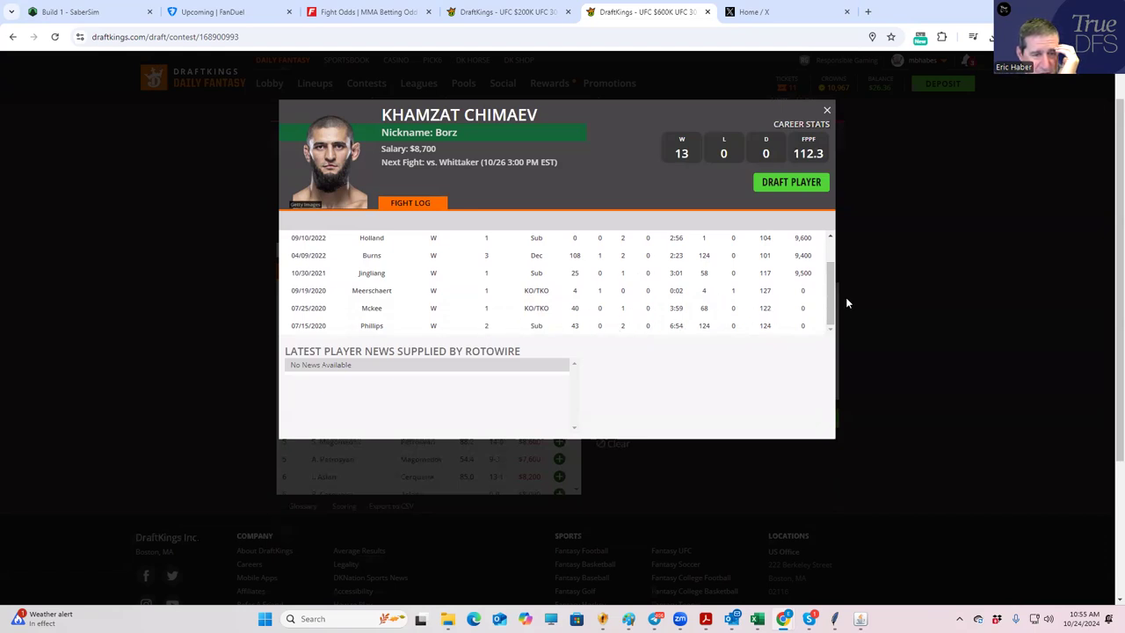
pyautogui.moveTo(830, 290); pyautogui.dragTo(826, 236)
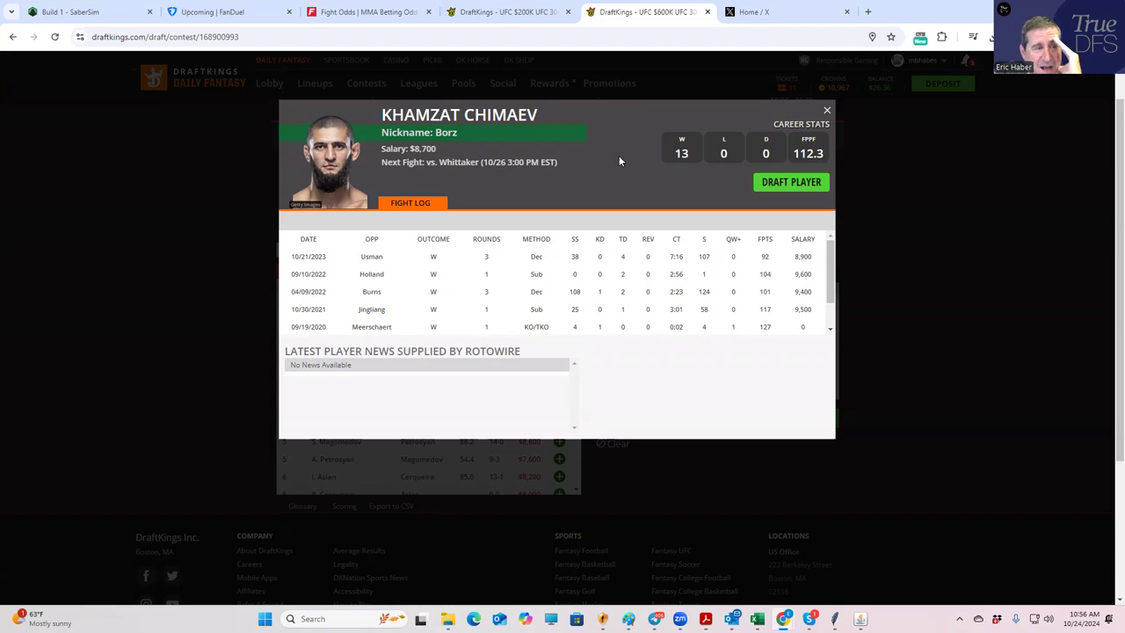
pyautogui.click(826, 110)
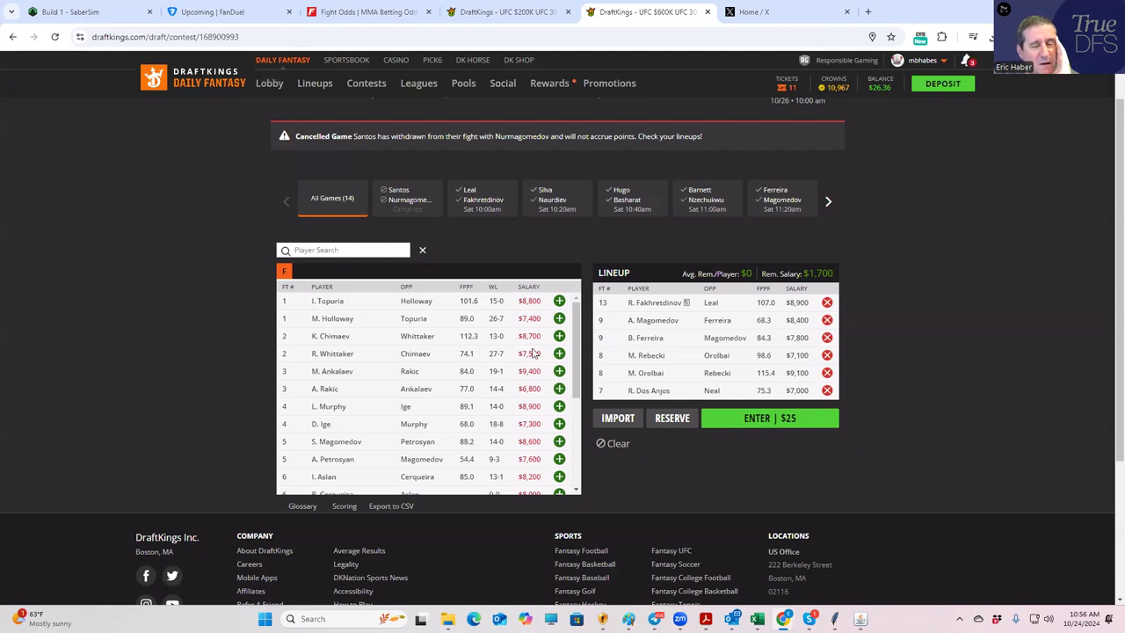
pyautogui.moveTo(577, 329); pyautogui.dragTo(579, 437)
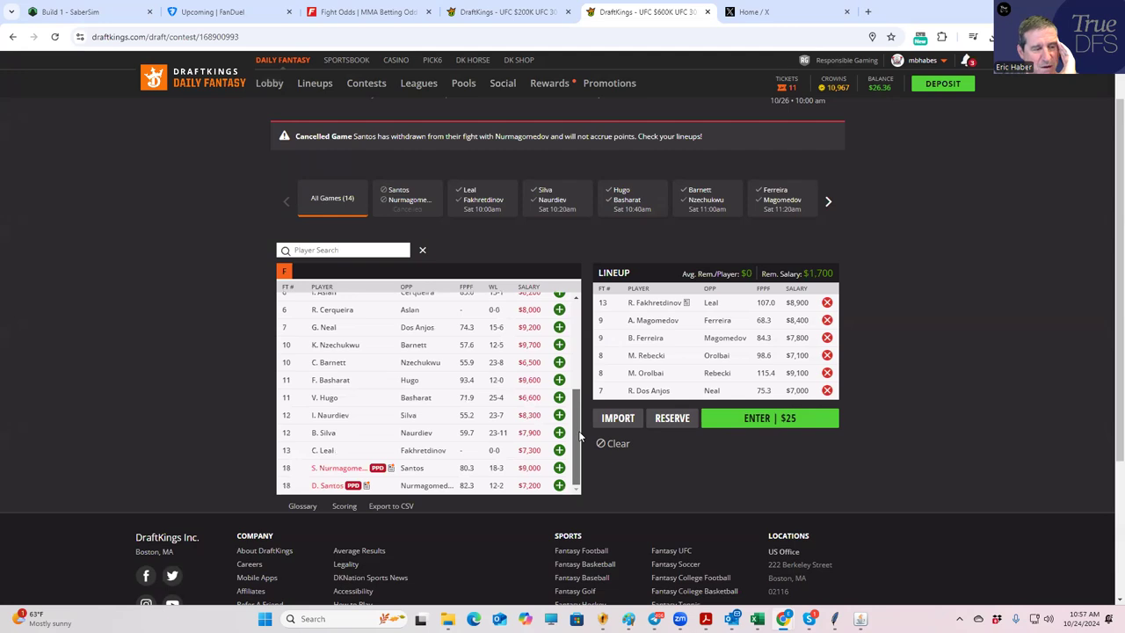
pyautogui.scroll(3, 579, 437)
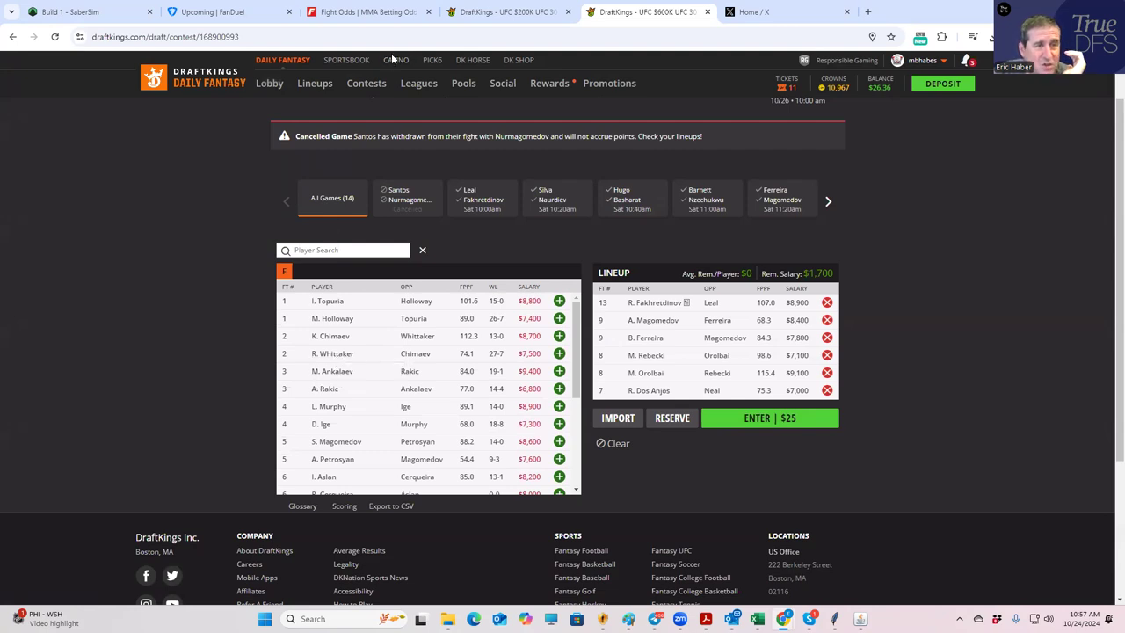
# Go back to FightOdds, re-examine the Whittaker vs. Chimaev inside-distance and decision props, and collapse them.
pyautogui.click(375, 14)
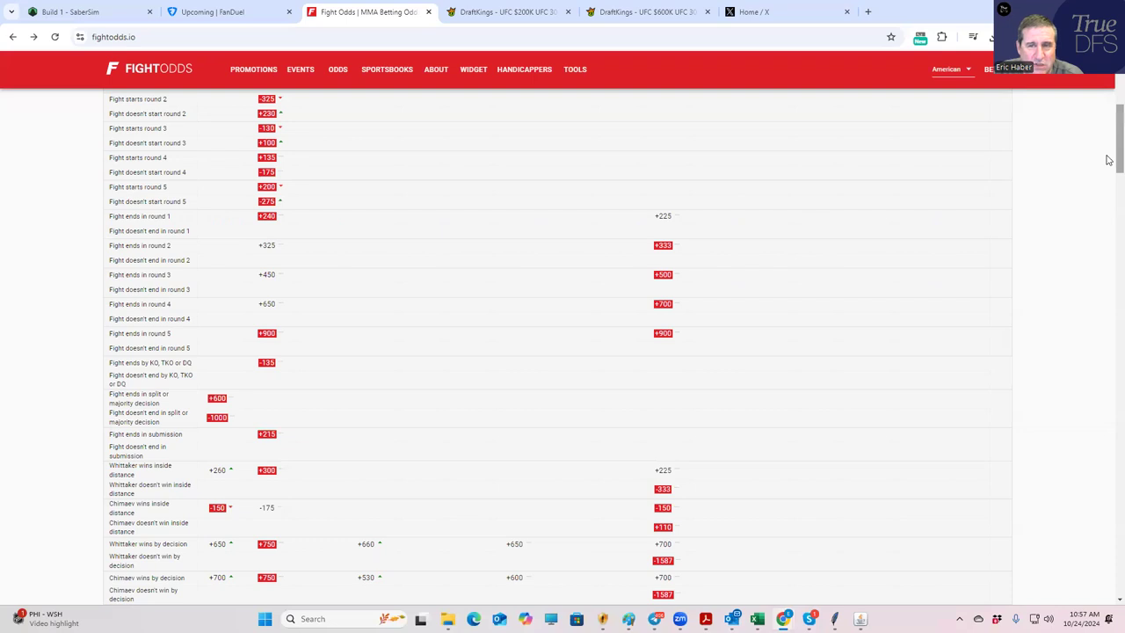
pyautogui.scroll(4, 1108, 159)
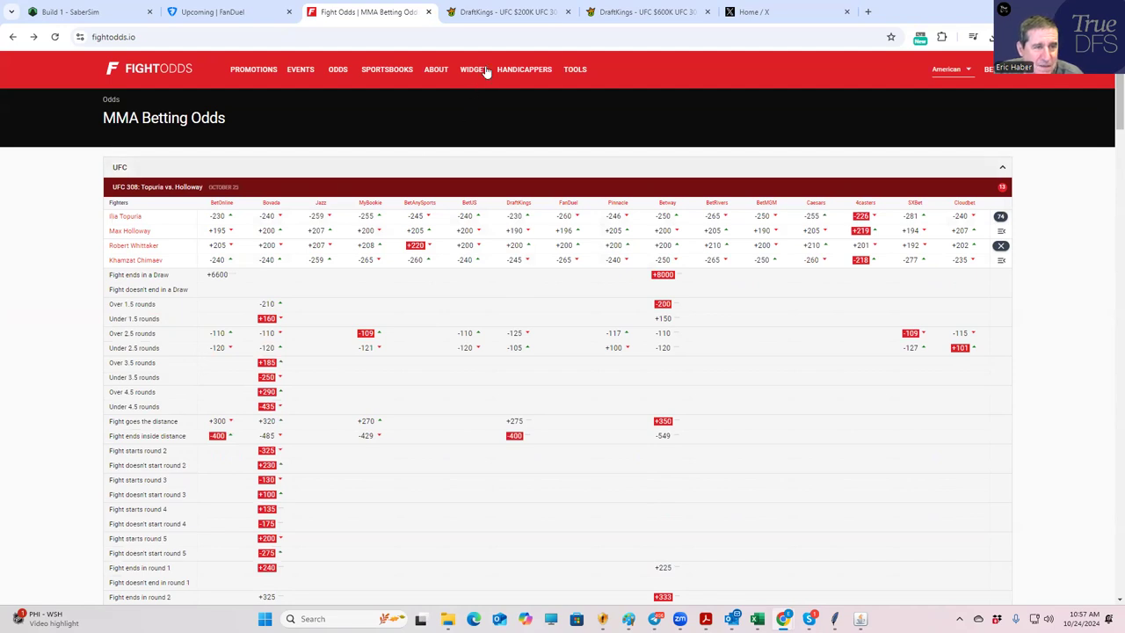
pyautogui.scroll(-1, 358, 393)
pyautogui.scroll(-4, 359, 393)
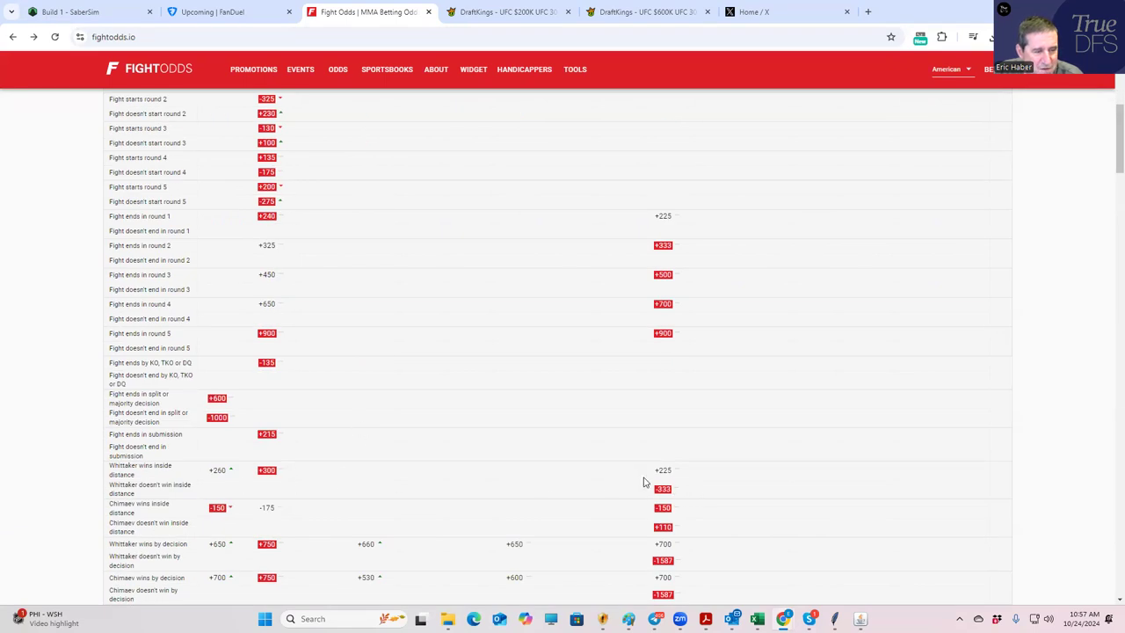
pyautogui.scroll(5, 652, 466)
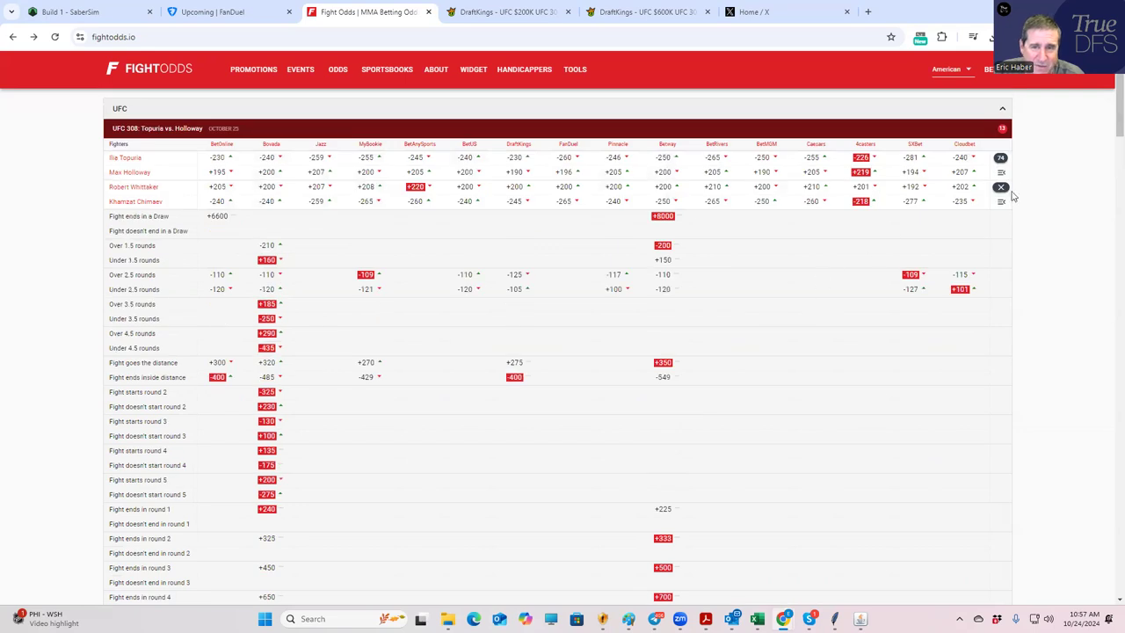
pyautogui.click(1001, 187)
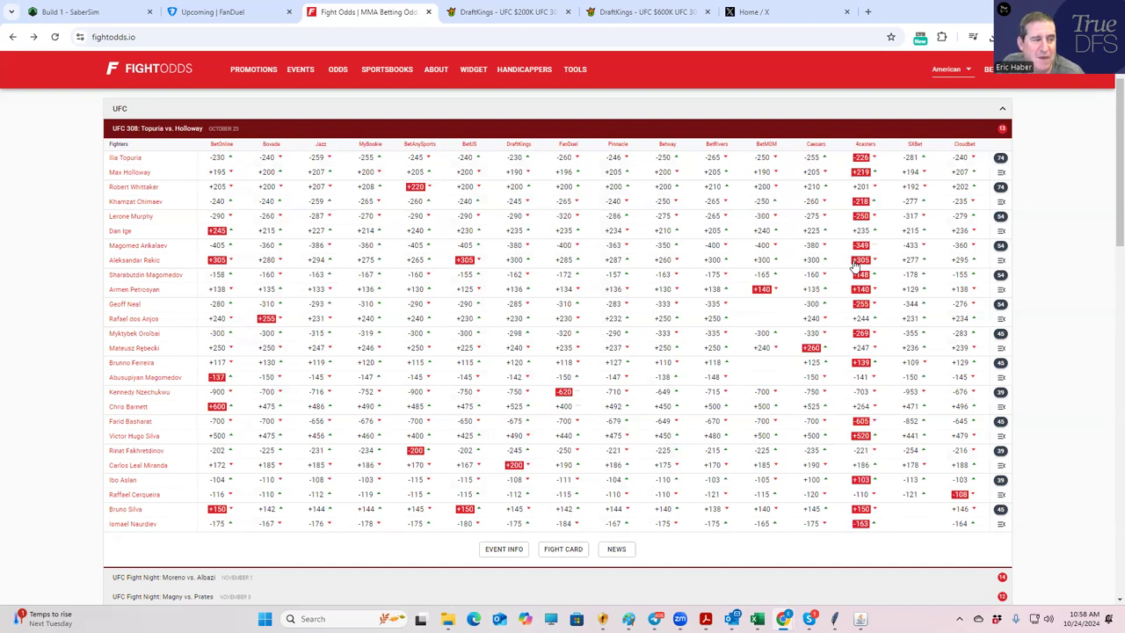
# In the DraftKings $600K contest lineup, replace M. Rebecki with R. Whittaker and B. Ferreira with K. Chimaev.
pyautogui.click(650, 11)
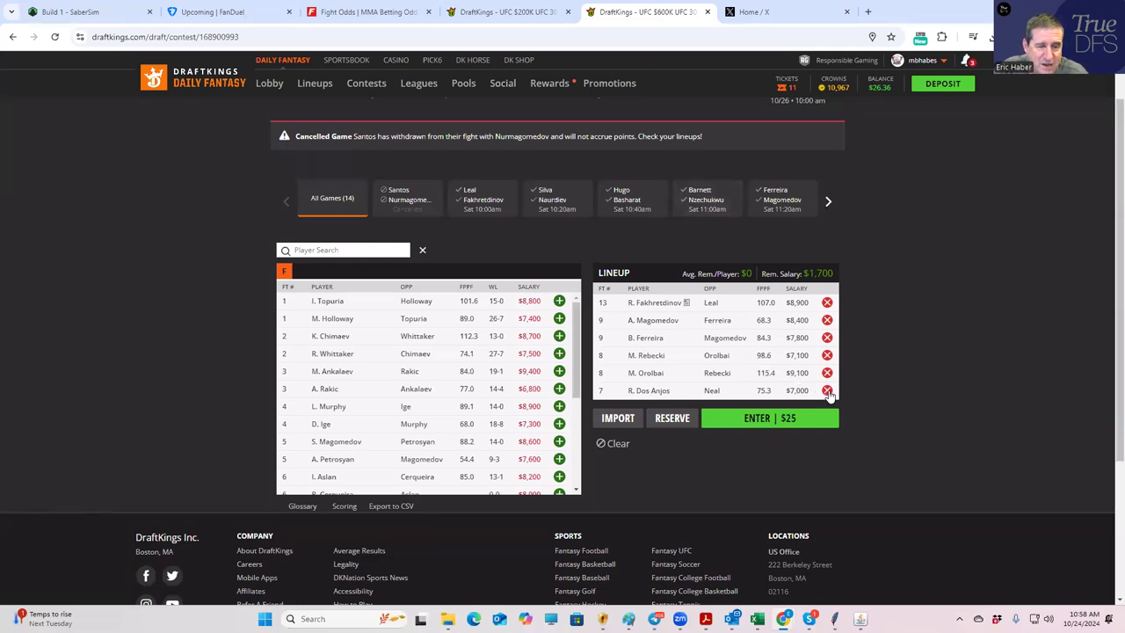
pyautogui.click(828, 357)
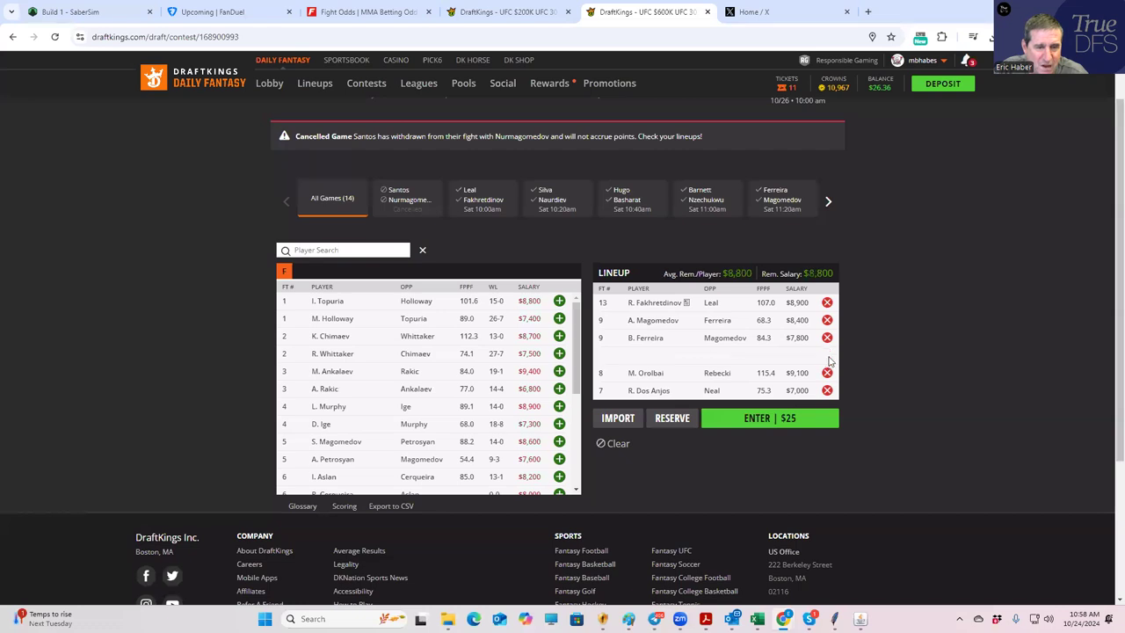
pyautogui.click(560, 355)
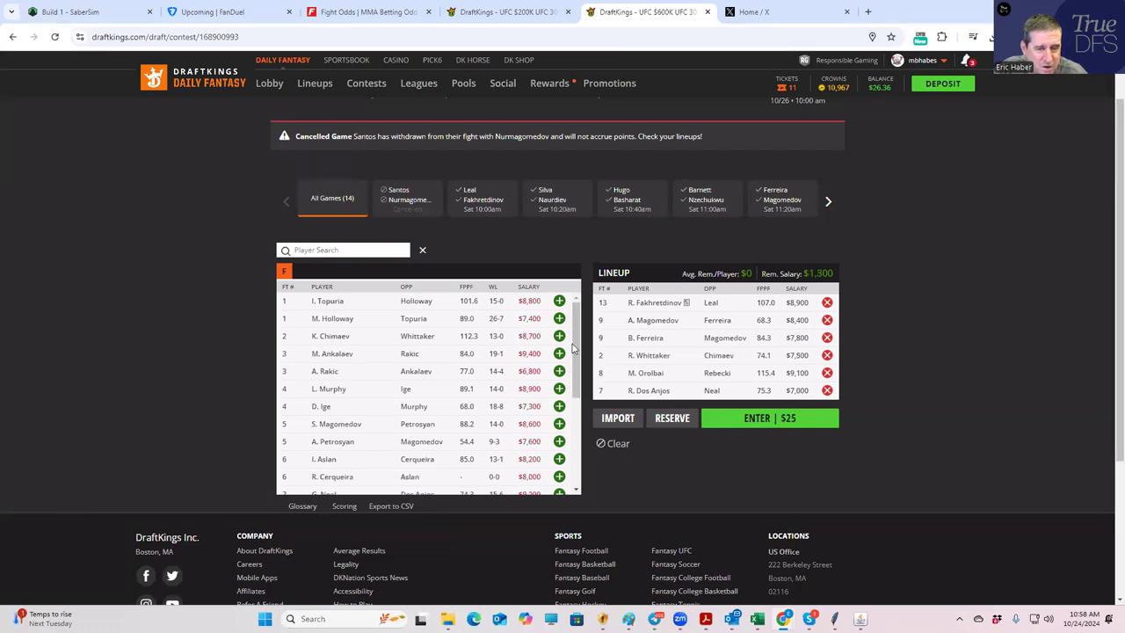
pyautogui.click(827, 339)
pyautogui.click(560, 339)
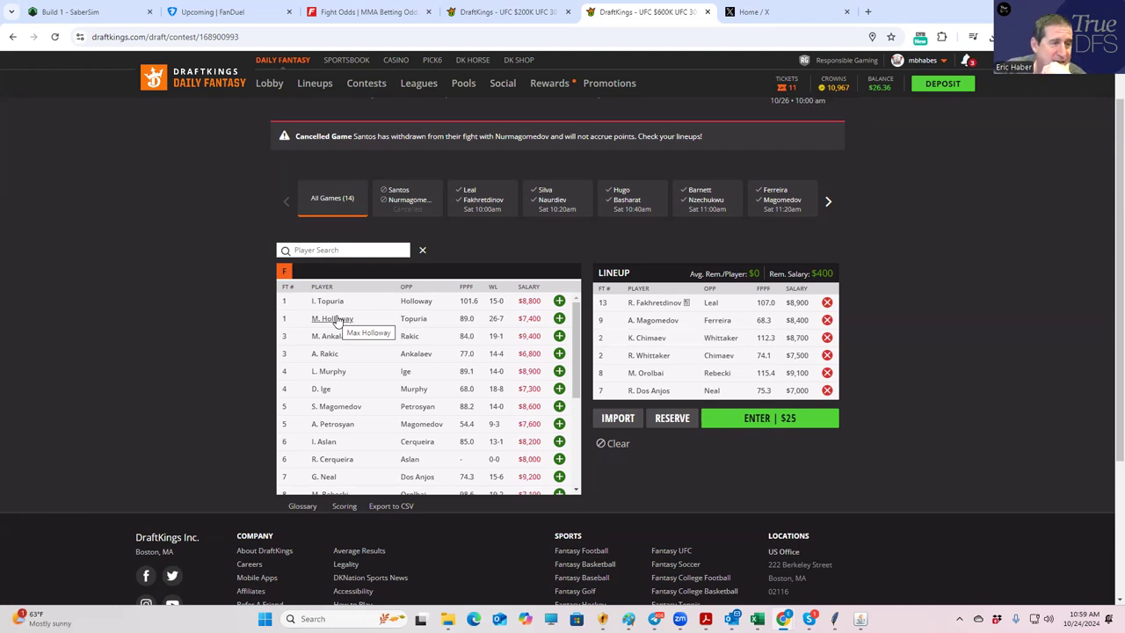
# Check the Topuria vs. Holloway moneylines on FightOdds and return to the DraftKings $600K contest.
pyautogui.click(369, 12)
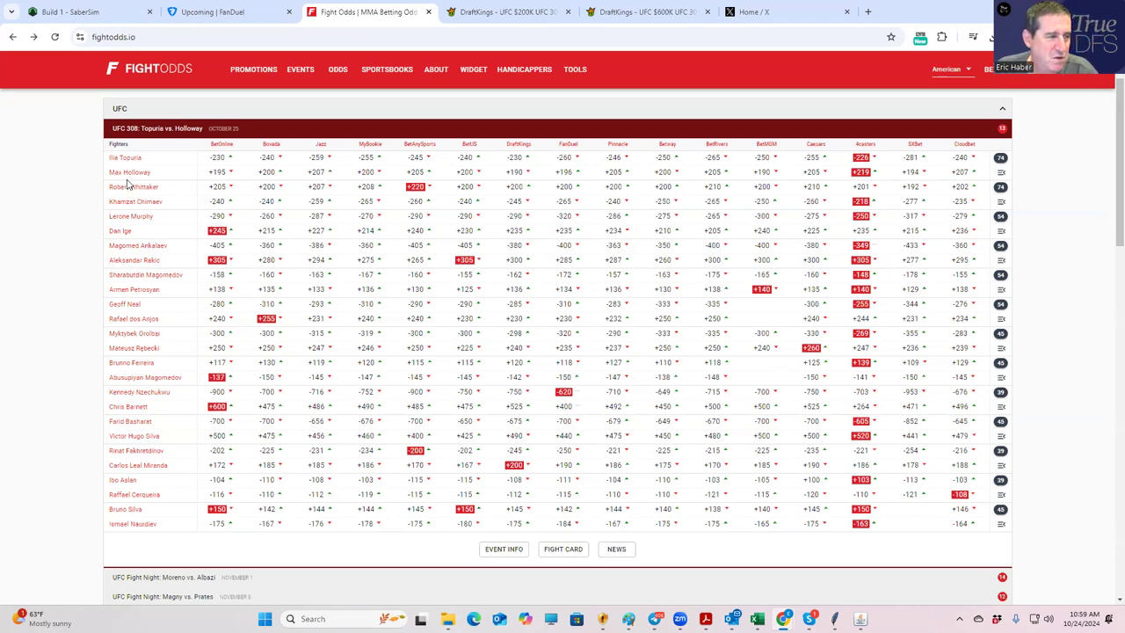
pyautogui.click(503, 11)
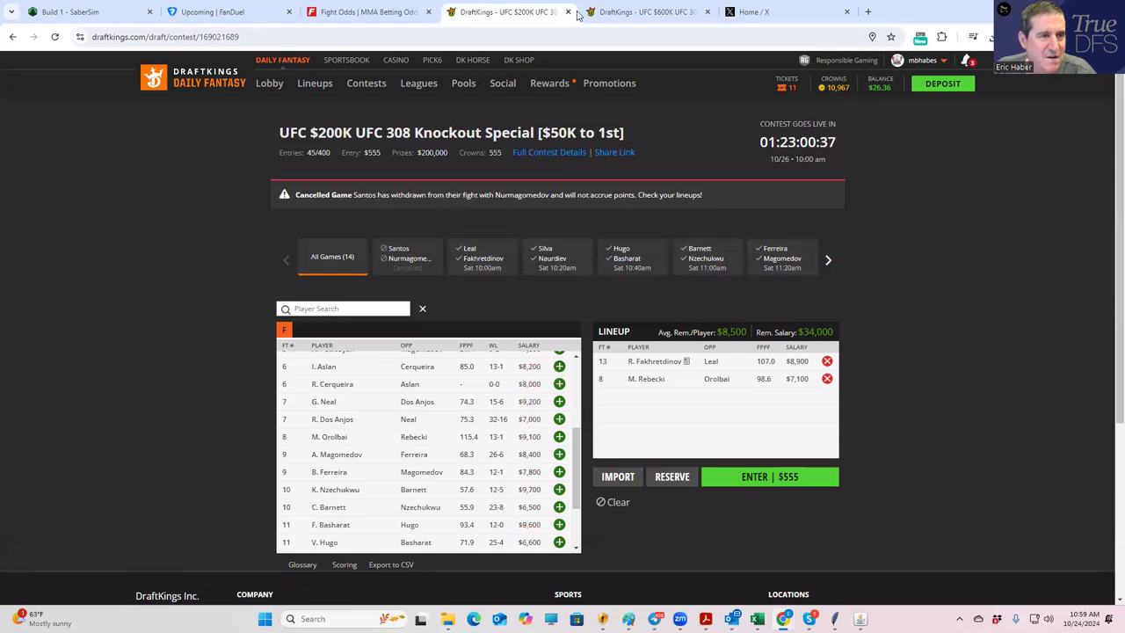
pyautogui.click(618, 12)
# Review M. Holloway's full fight log, including his older bouts, and close it.
pyautogui.click(325, 319)
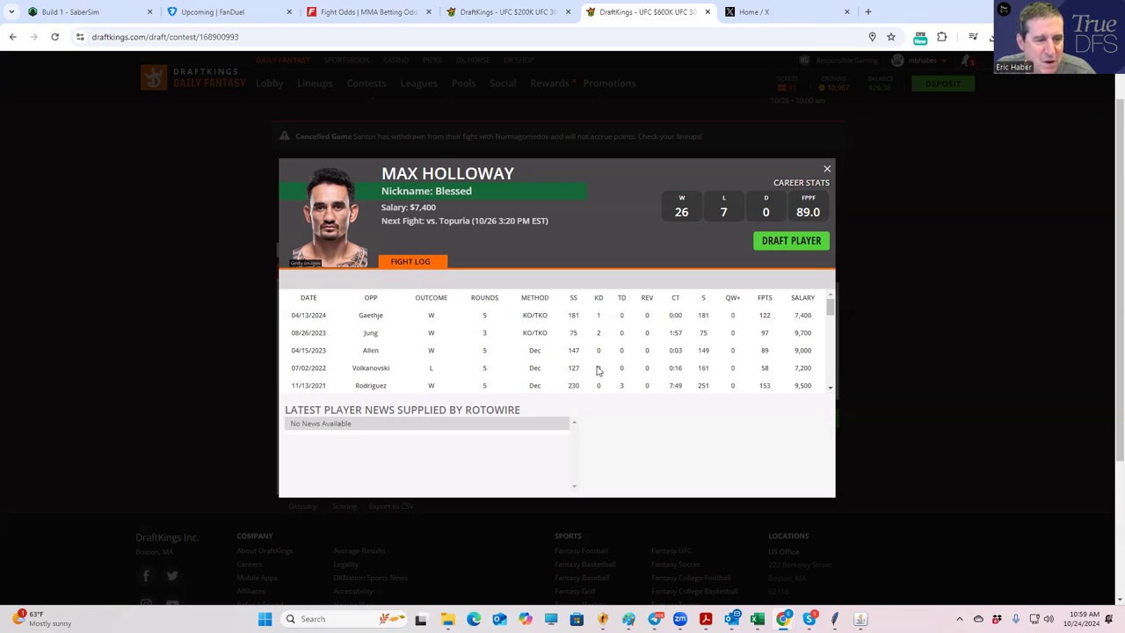
pyautogui.scroll(-1, 616, 376)
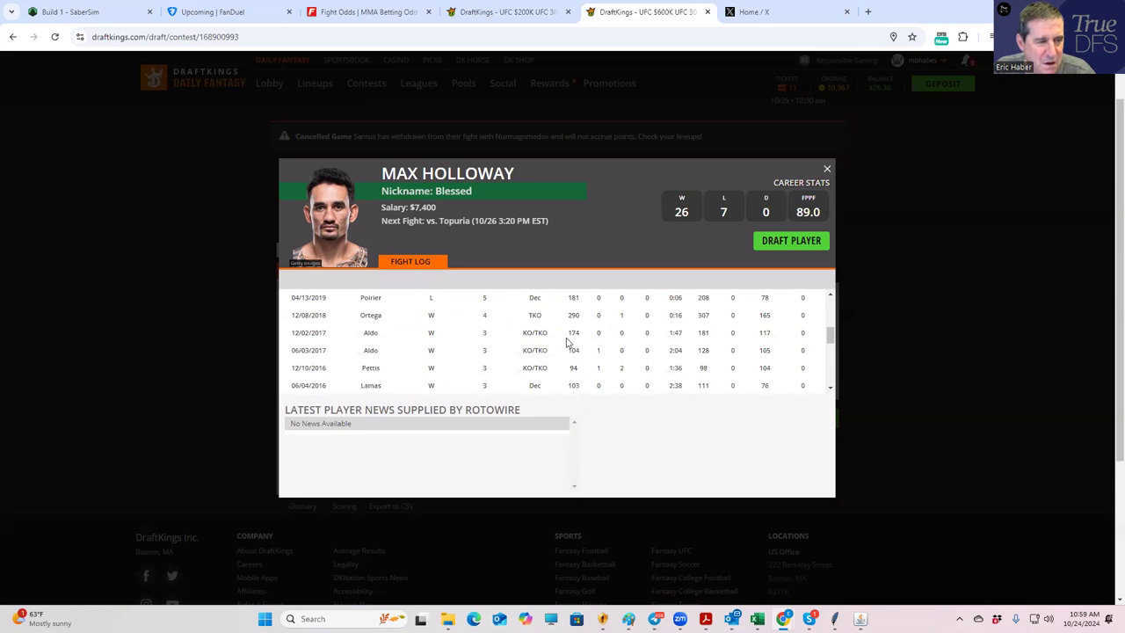
pyautogui.scroll(1, 567, 342)
pyautogui.scroll(2, 567, 342)
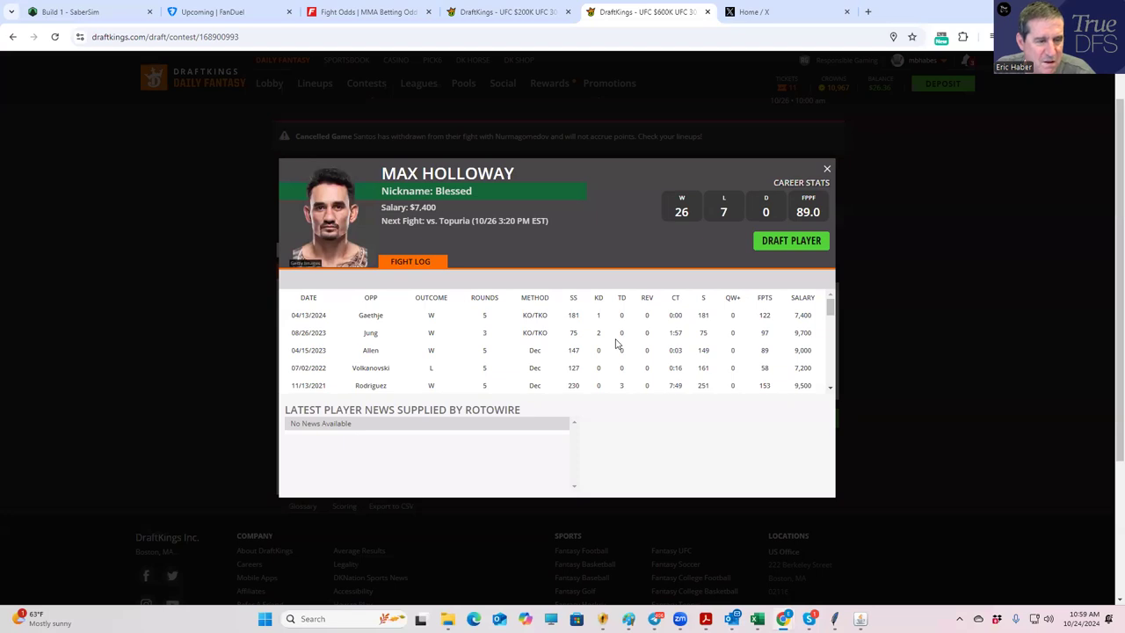
pyautogui.scroll(-5, 618, 345)
pyautogui.scroll(5, 611, 353)
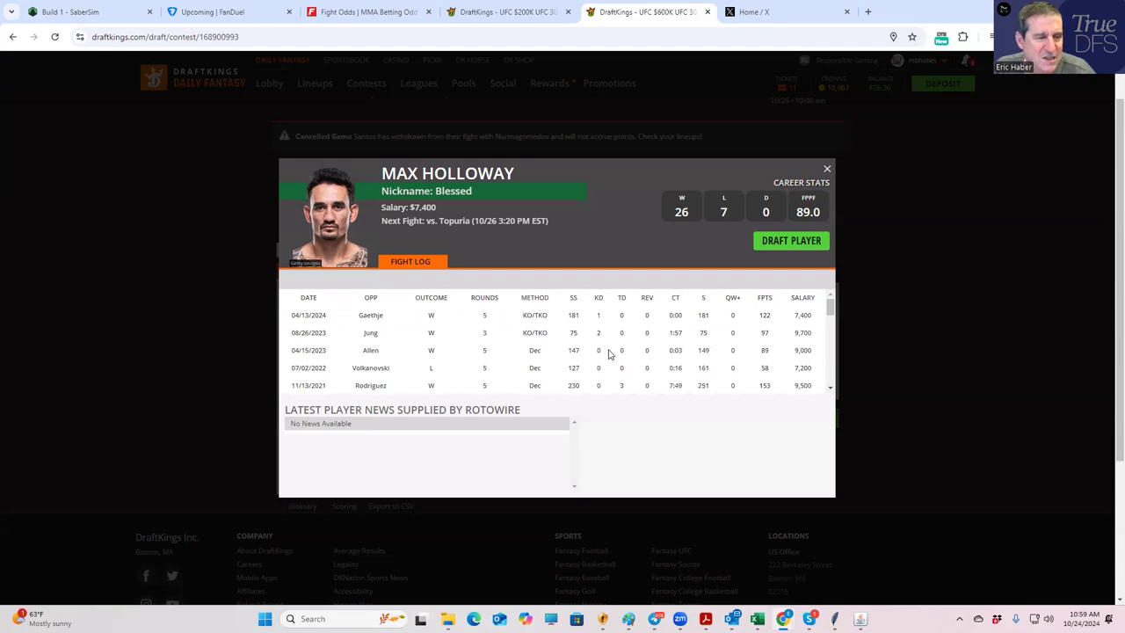
pyautogui.click(826, 168)
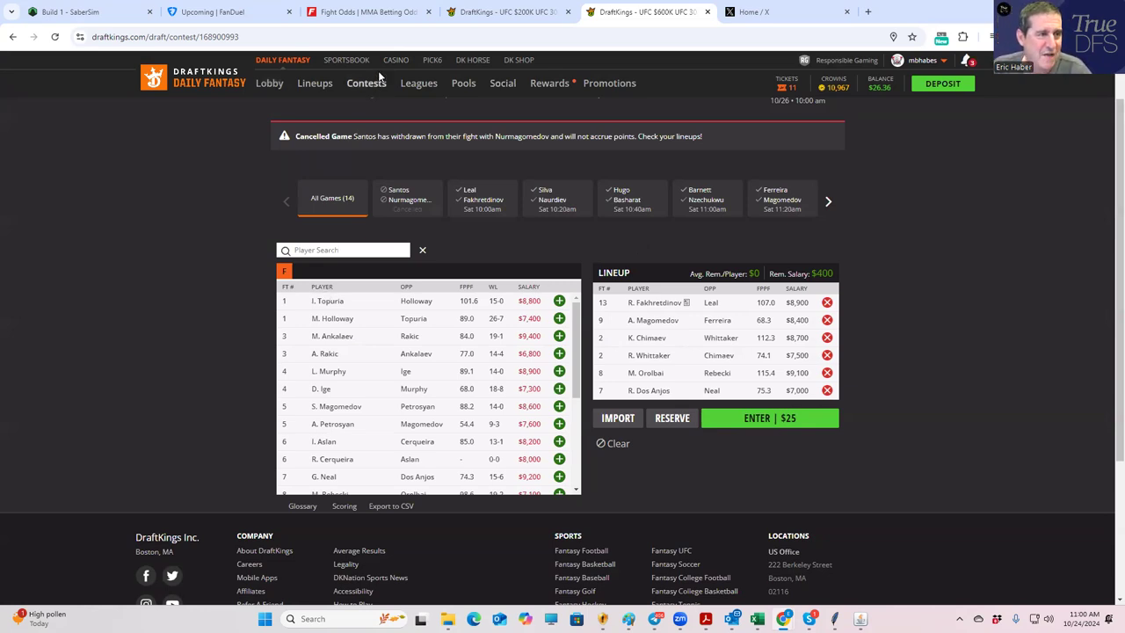
# Recheck the FightOdds moneylines, then review I. Topuria's full fight log in the DraftKings $600K contest and close it.
pyautogui.click(371, 11)
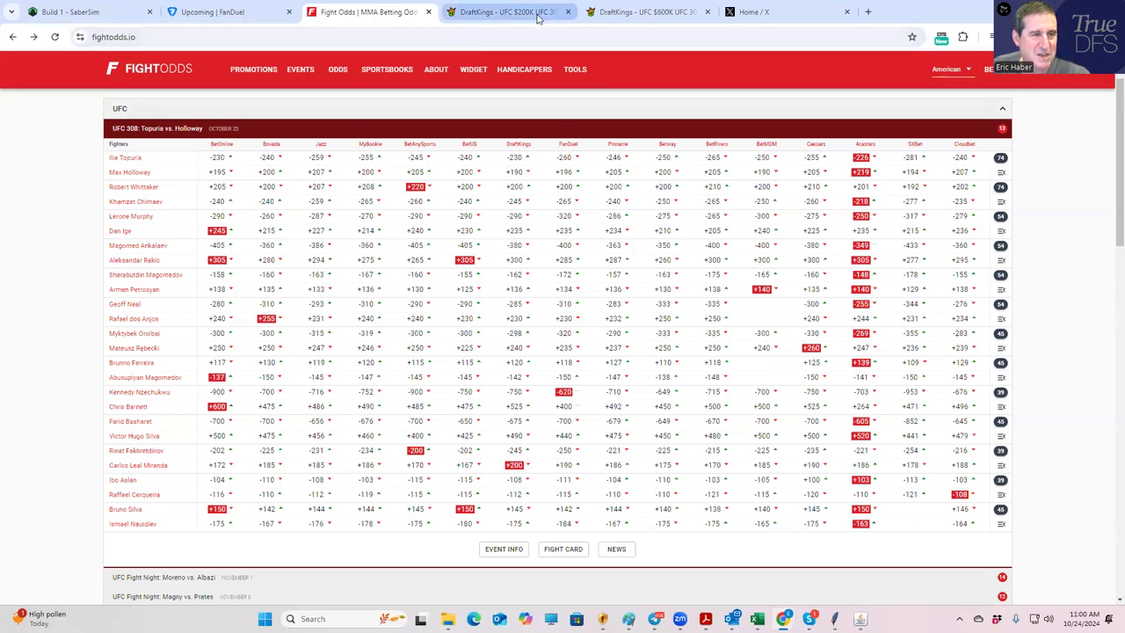
pyautogui.click(648, 12)
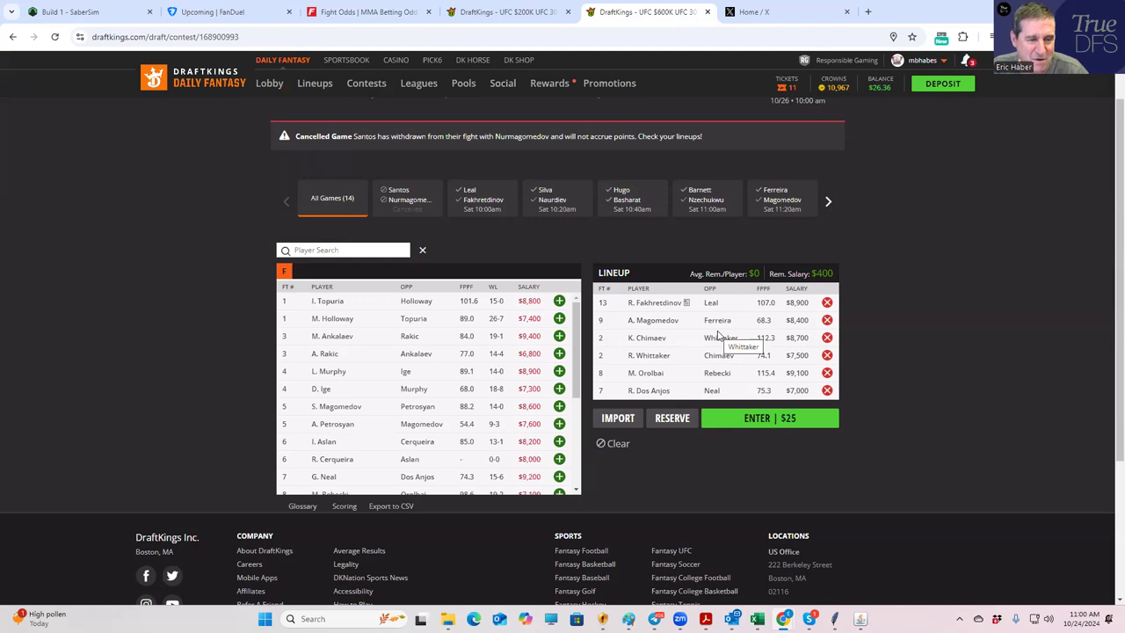
pyautogui.click(338, 304)
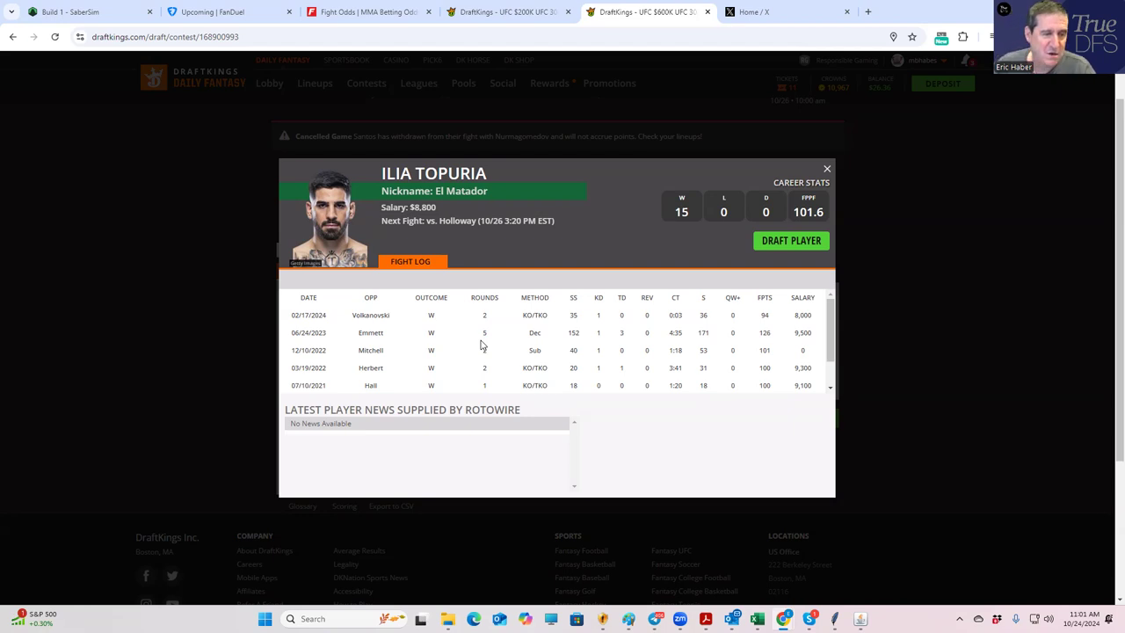
pyautogui.scroll(-1, 830, 375)
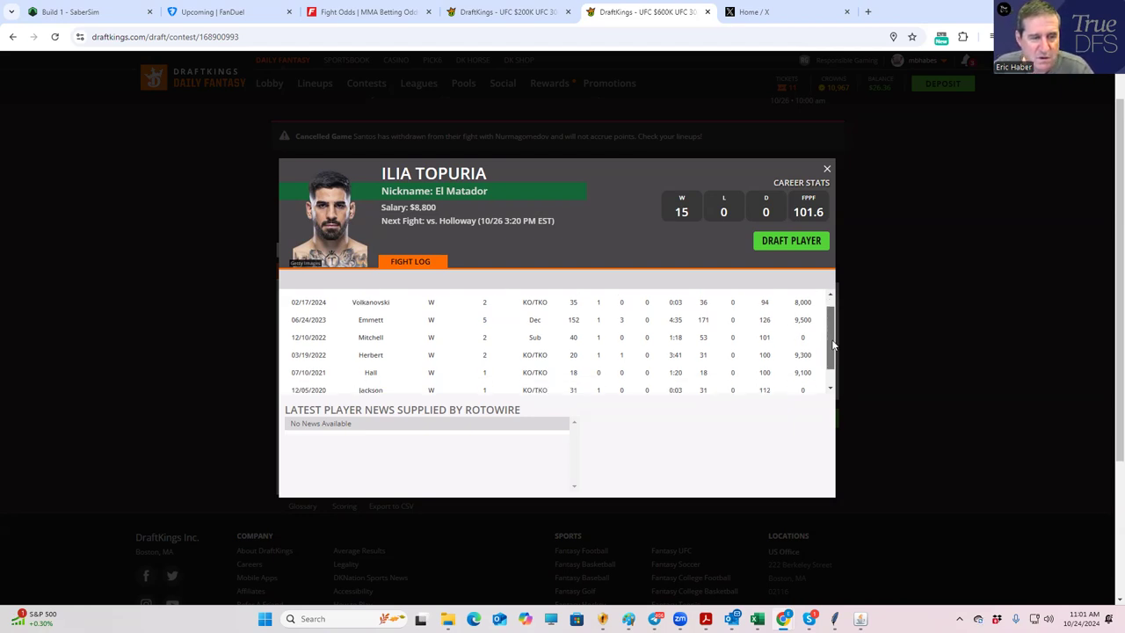
pyautogui.moveTo(830, 374); pyautogui.dragTo(823, 299)
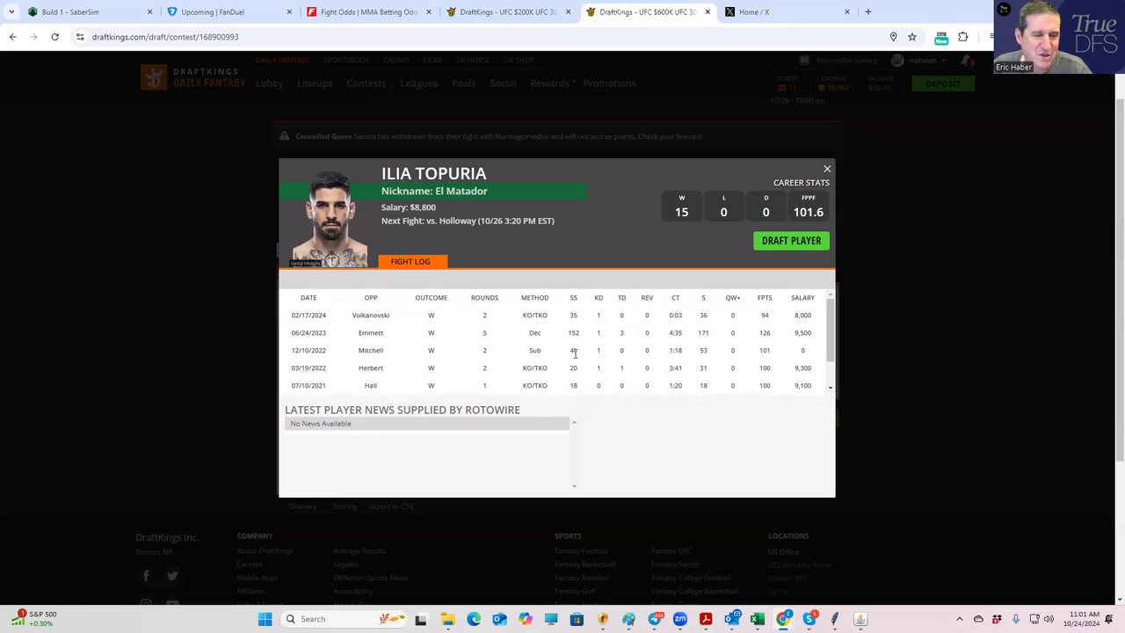
pyautogui.scroll(-1, 576, 353)
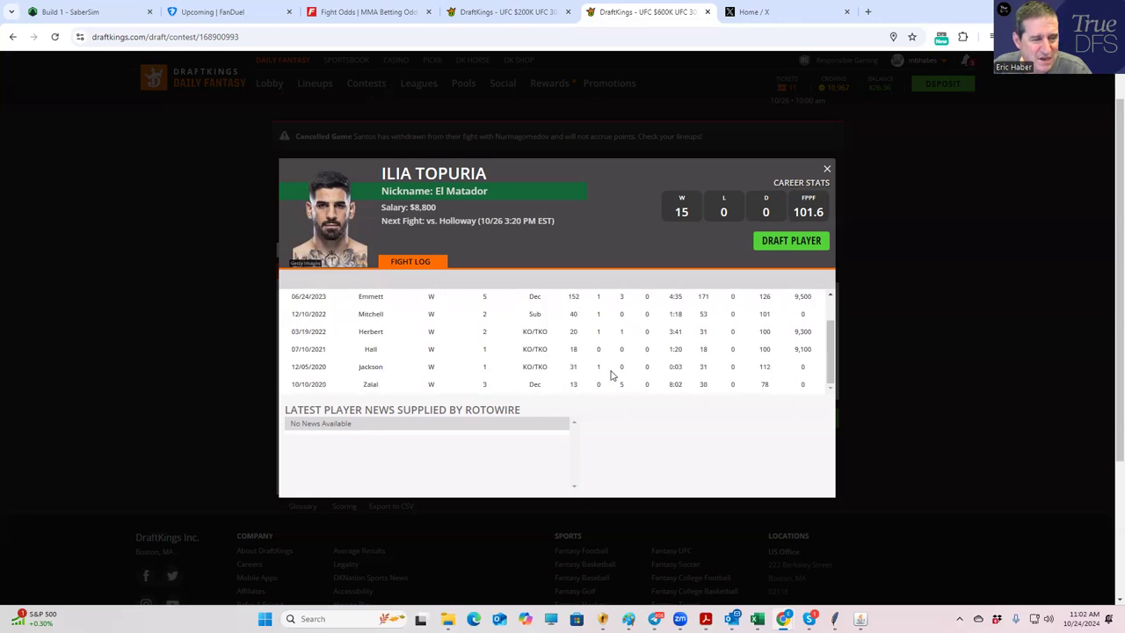
pyautogui.scroll(-1, 610, 374)
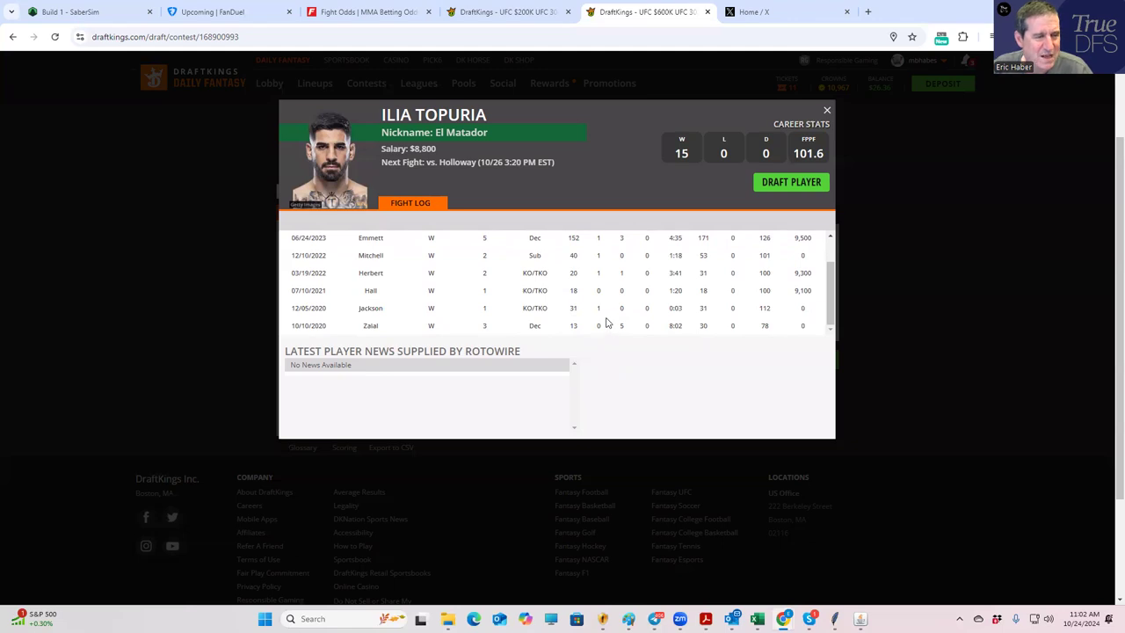
pyautogui.moveTo(828, 308); pyautogui.dragTo(816, 350)
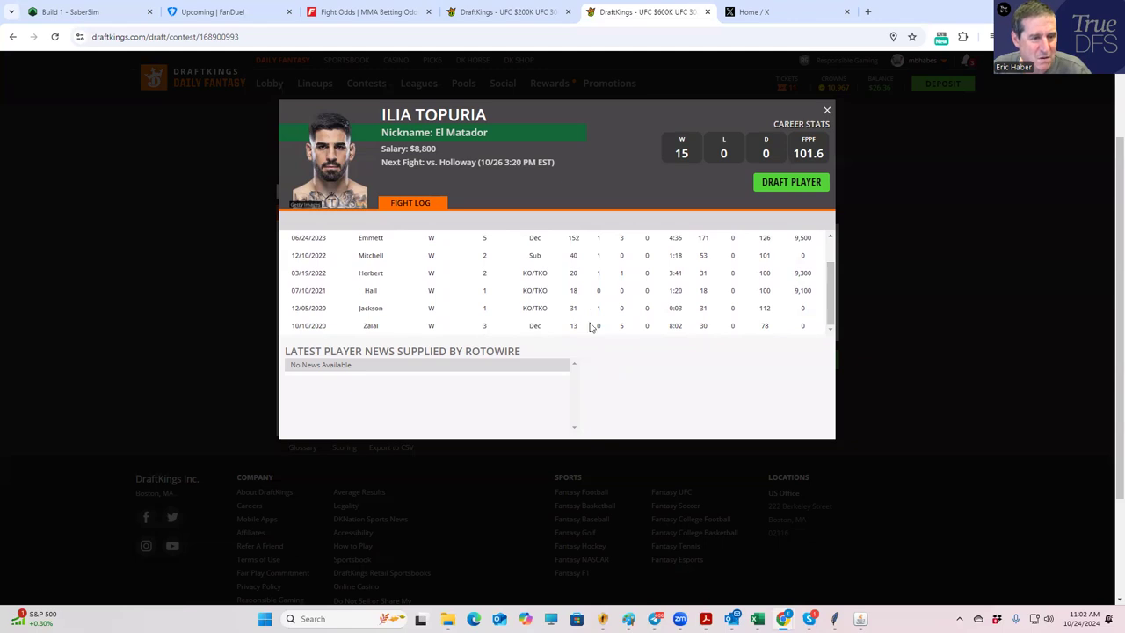
pyautogui.moveTo(826, 299); pyautogui.dragTo(824, 241)
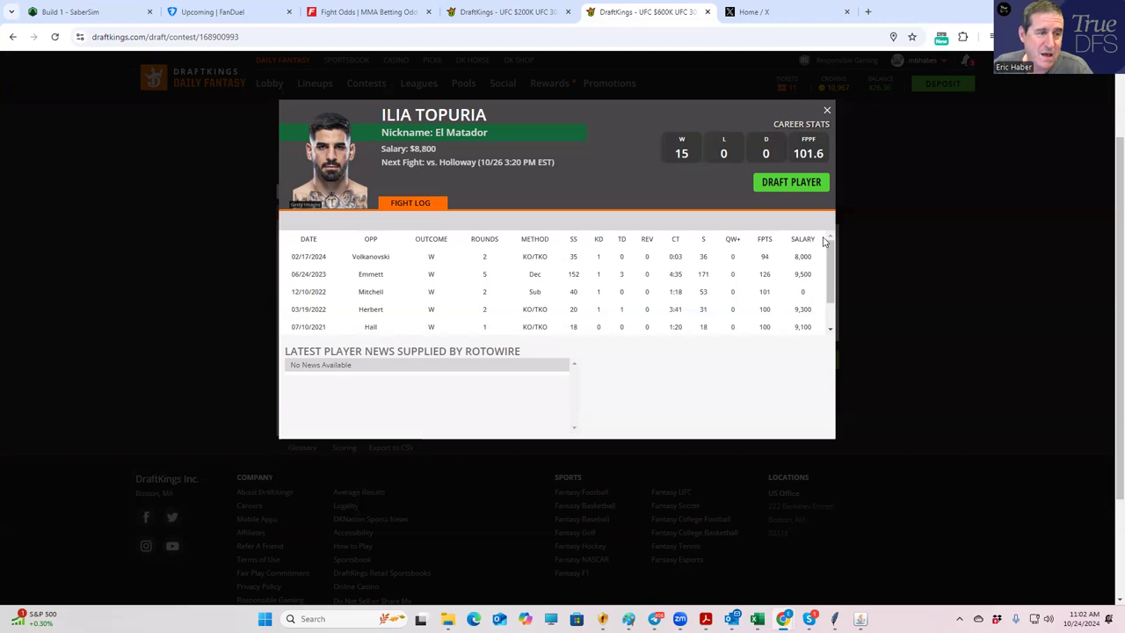
pyautogui.click(827, 112)
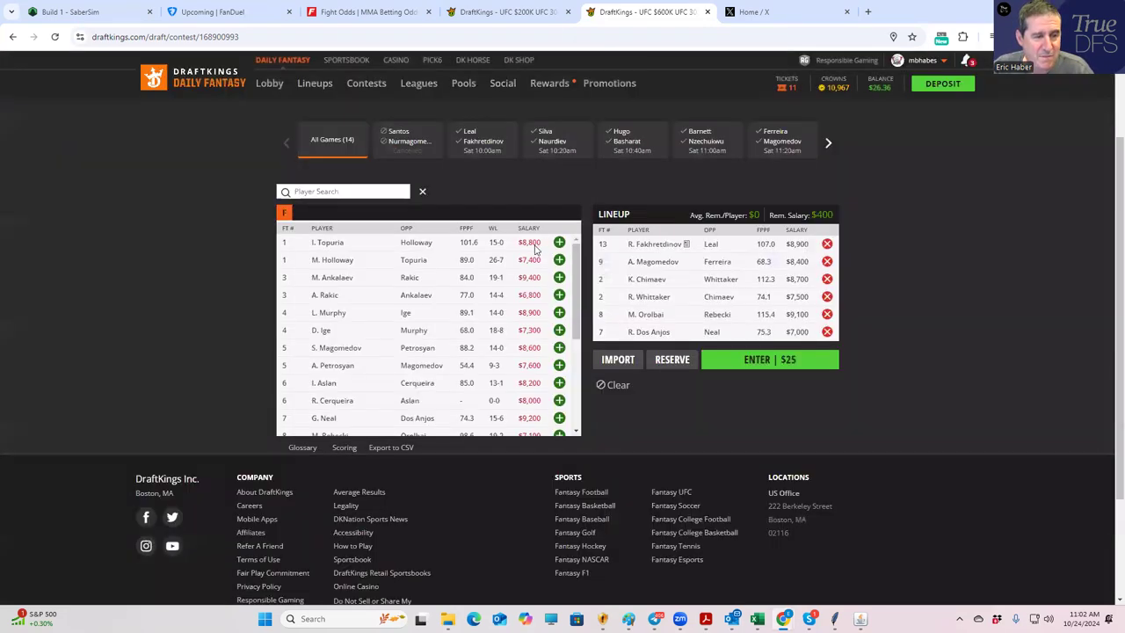
# Look through the whole player pool, comparing the fighters and salaries with the current six-fighter lineup.
pyautogui.scroll(-5, 543, 387)
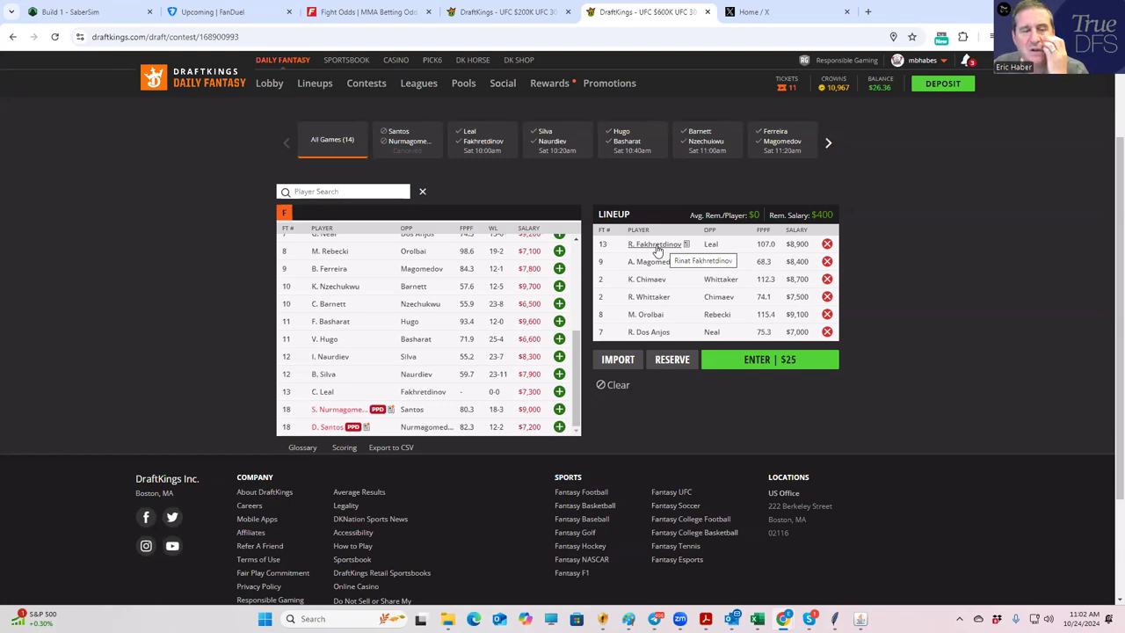
pyautogui.scroll(3, 576, 355)
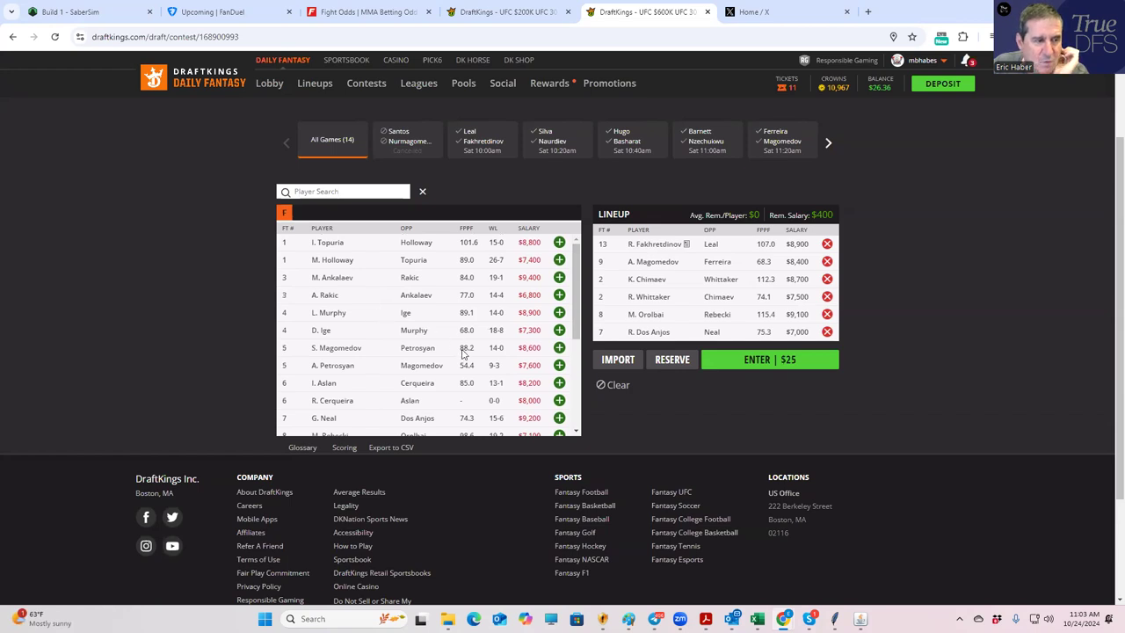
pyautogui.scroll(-1, 498, 374)
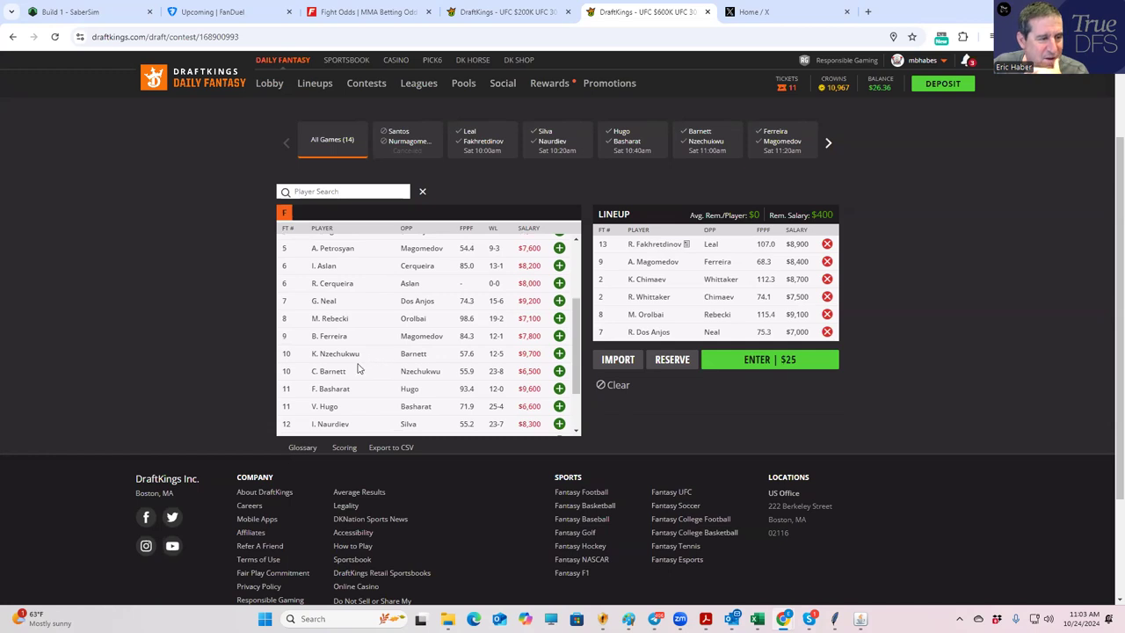
pyautogui.scroll(-1, 530, 394)
pyautogui.scroll(1, 459, 369)
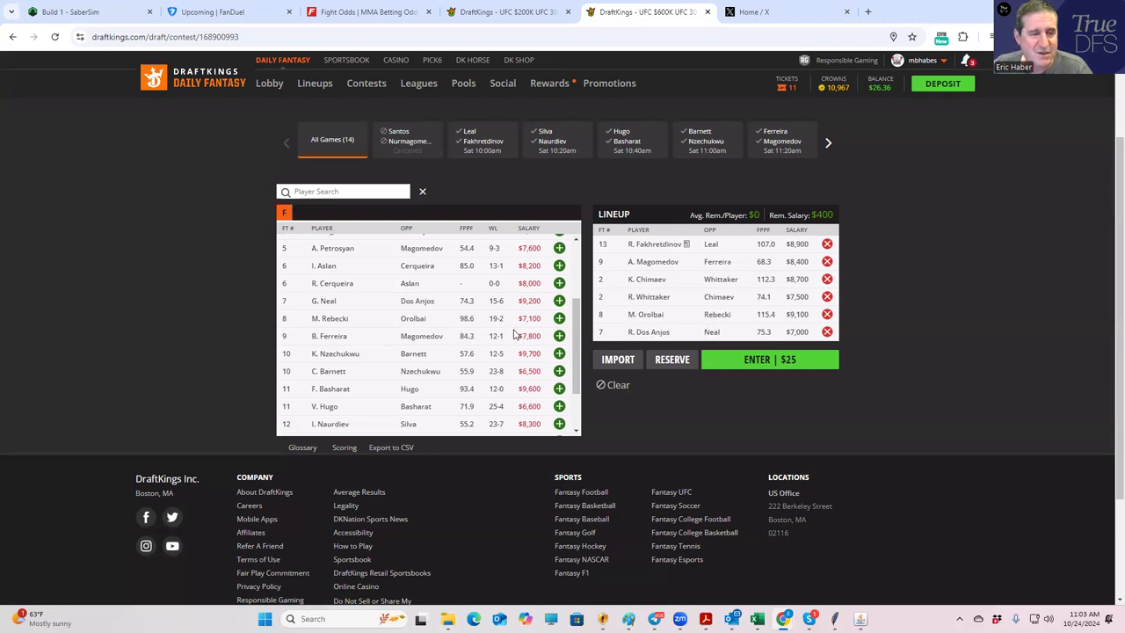
pyautogui.scroll(3, 429, 253)
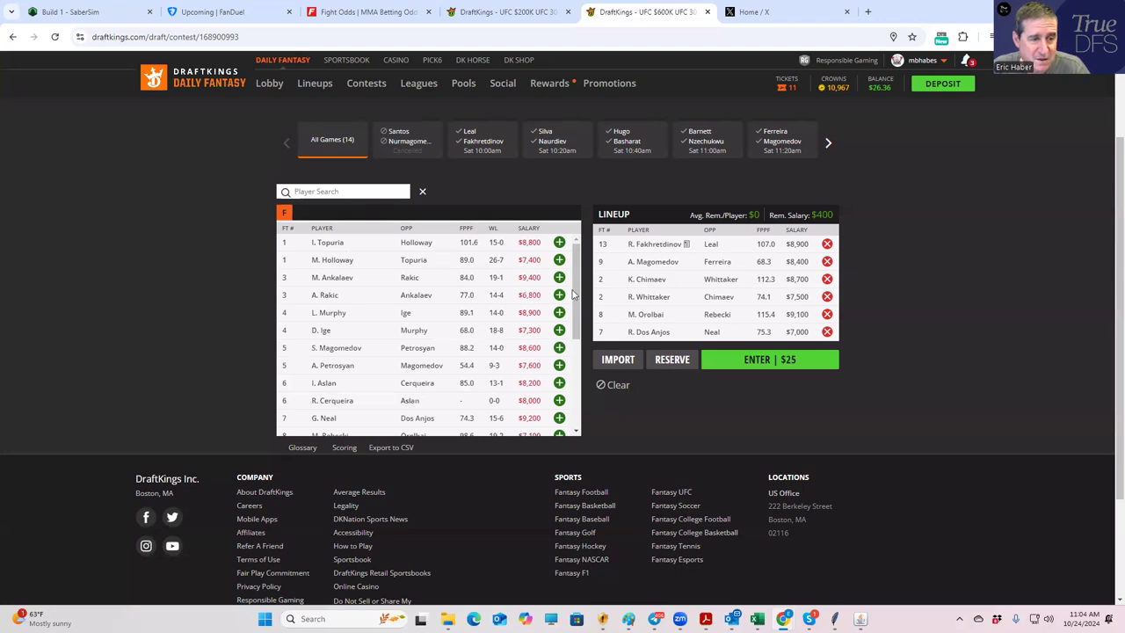
pyautogui.moveTo(575, 293); pyautogui.dragTo(577, 339)
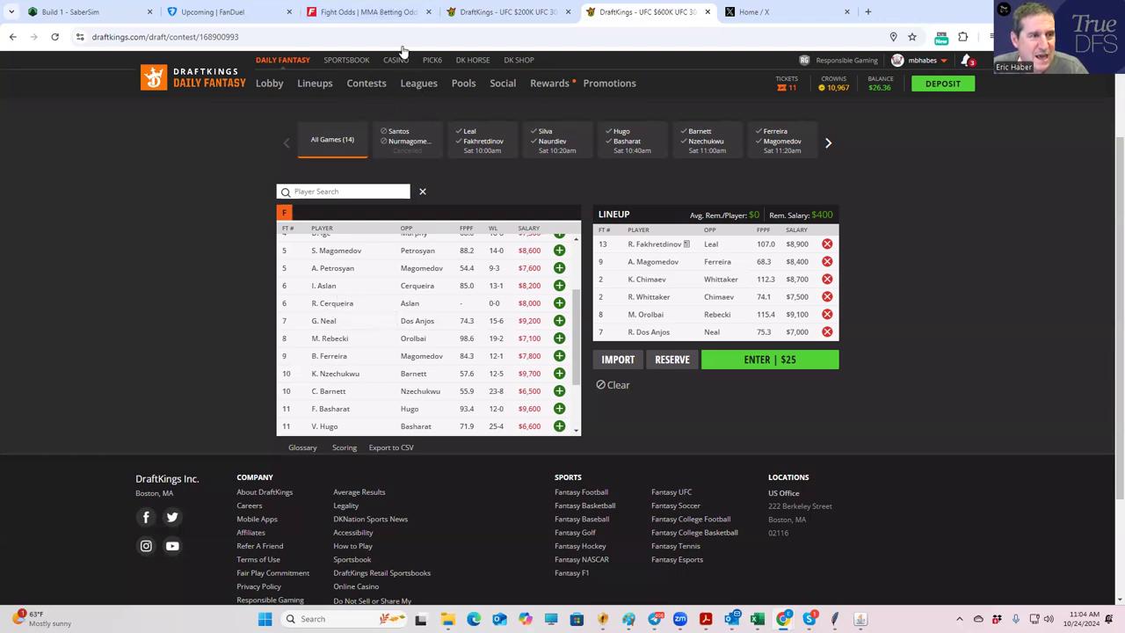
# Switch to FightOdds, examine the Ibo Aslan vs. Raffael Cerqueira round, inside-distance and decision props, and collapse them.
pyautogui.click(368, 12)
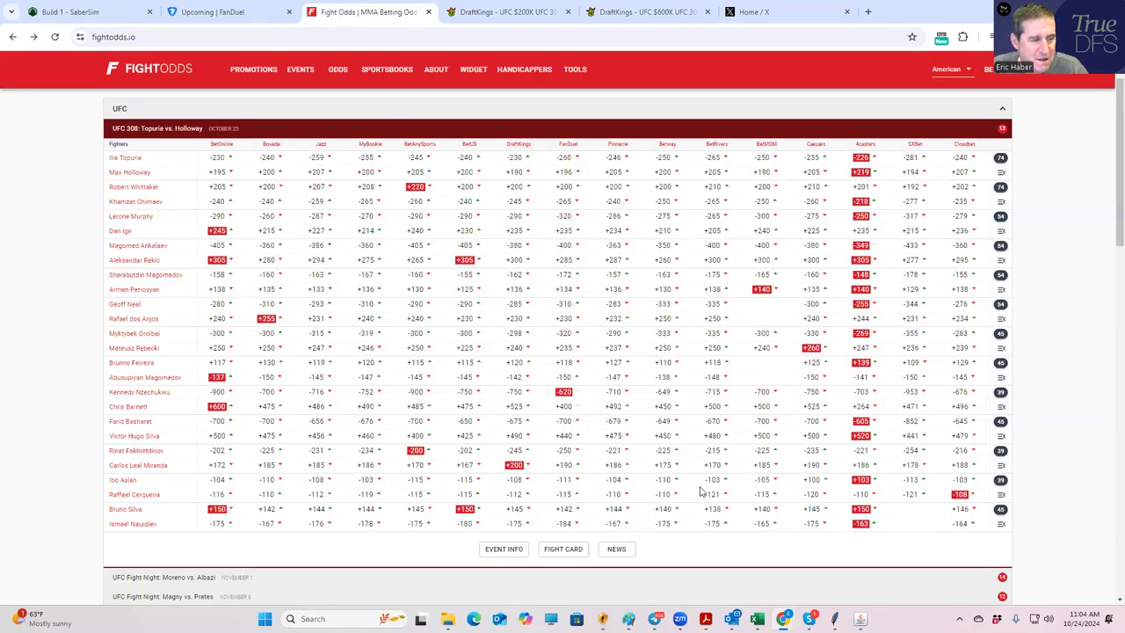
pyautogui.click(1002, 482)
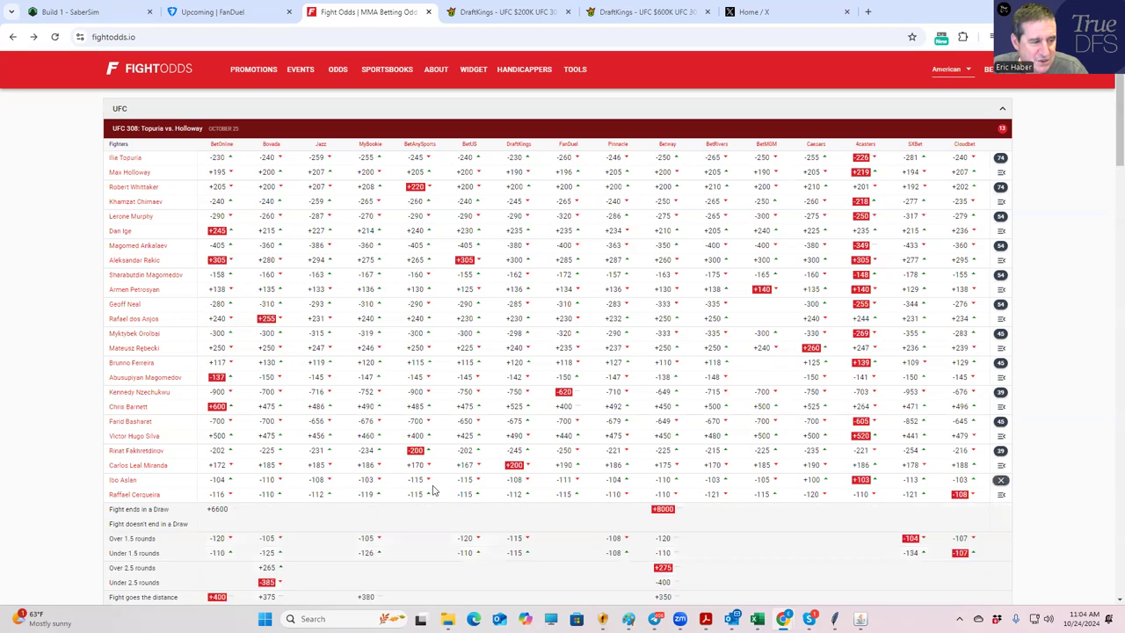
pyautogui.scroll(-2, 360, 492)
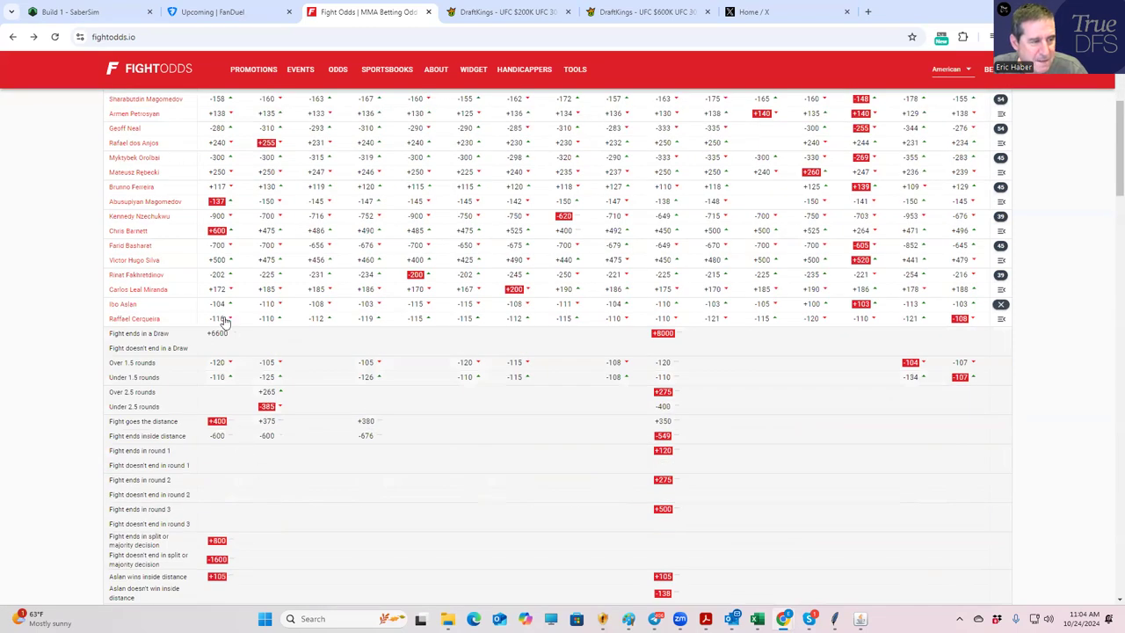
pyautogui.scroll(-1, 207, 501)
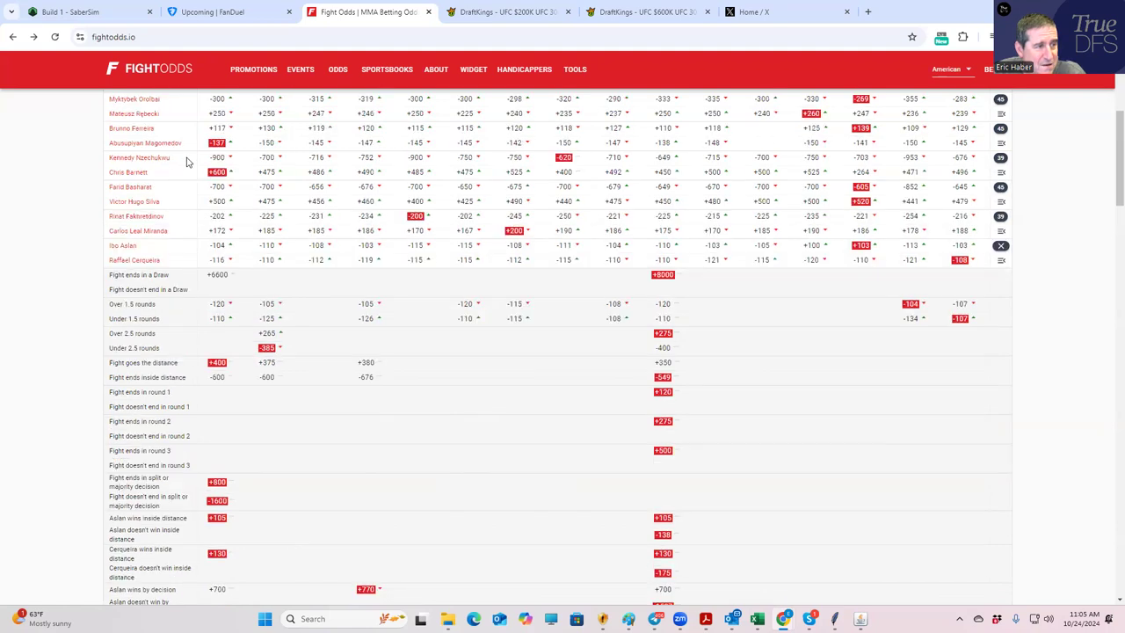
pyautogui.scroll(-4, 291, 226)
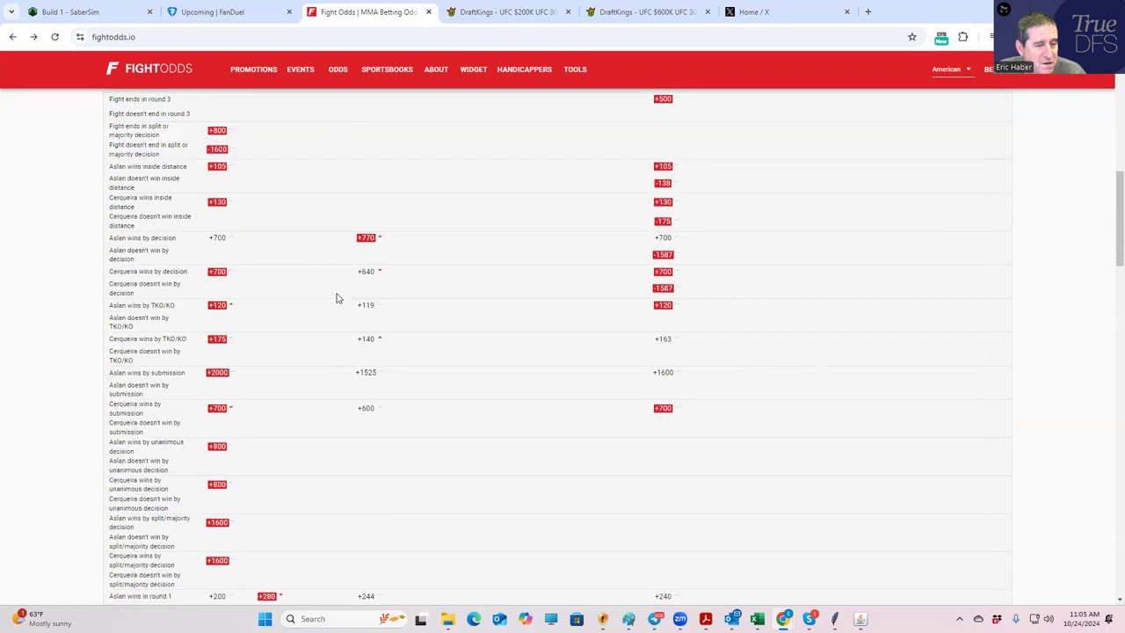
pyautogui.scroll(4, 337, 294)
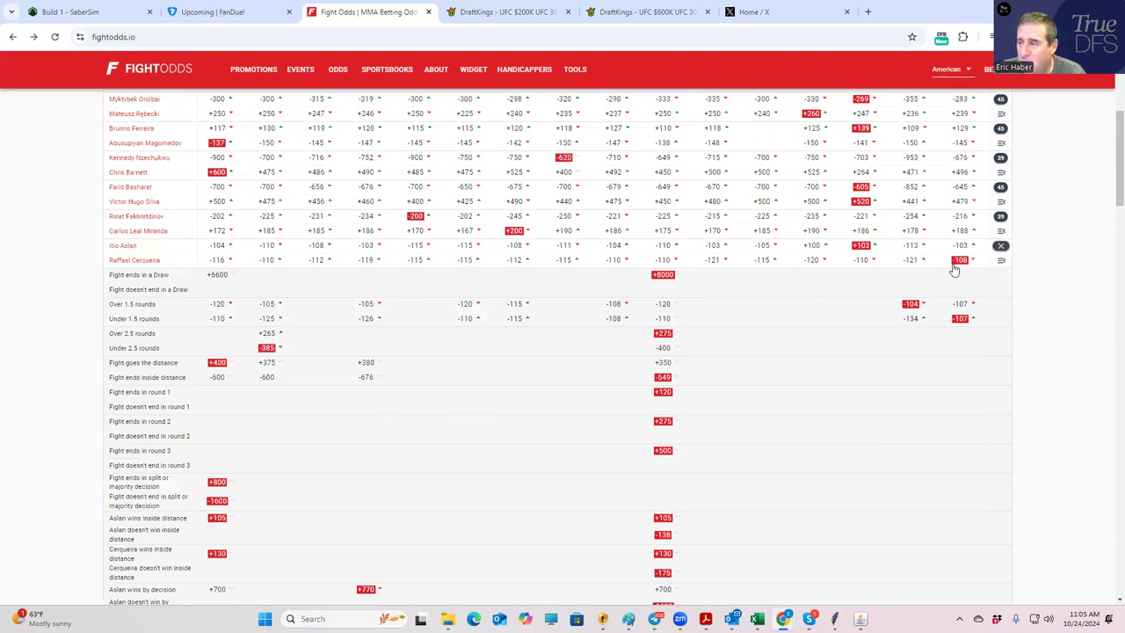
pyautogui.click(1000, 245)
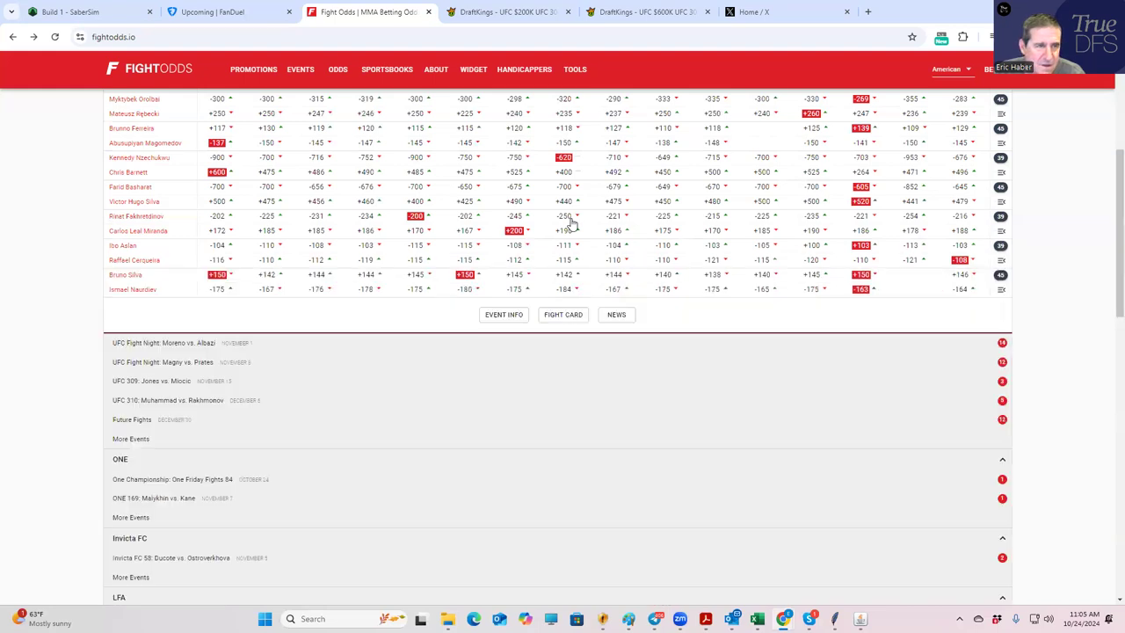
# Switch to the DraftKings $200K Knockout Special contest and empty the lineup by removing M. Rebecki and R. Fakhretdinov.
pyautogui.click(523, 11)
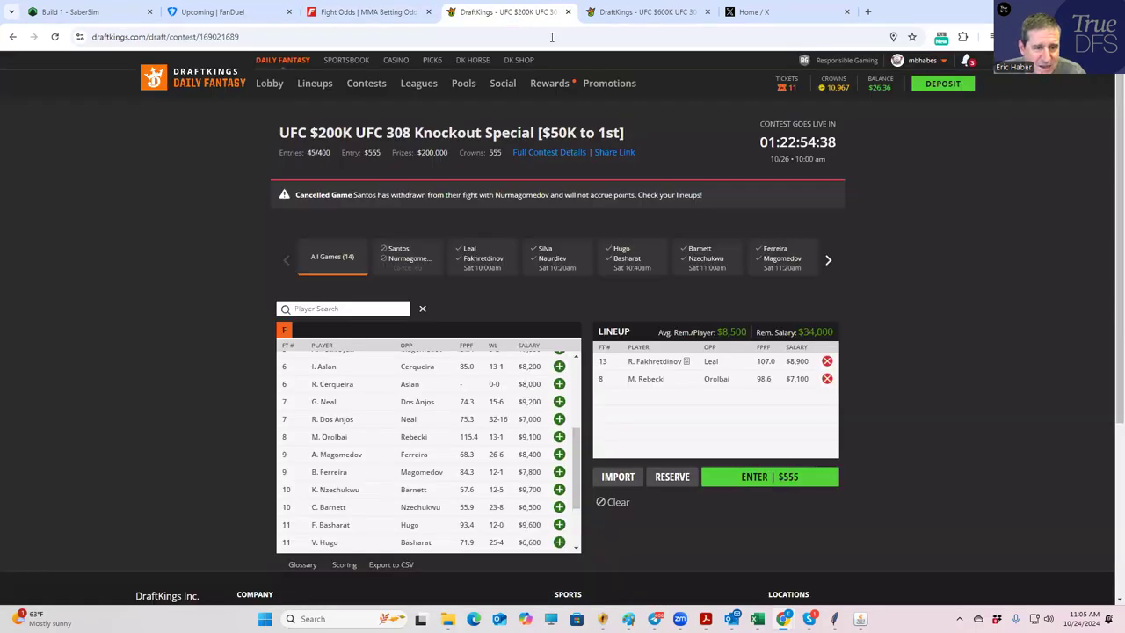
pyautogui.click(826, 378)
pyautogui.click(826, 361)
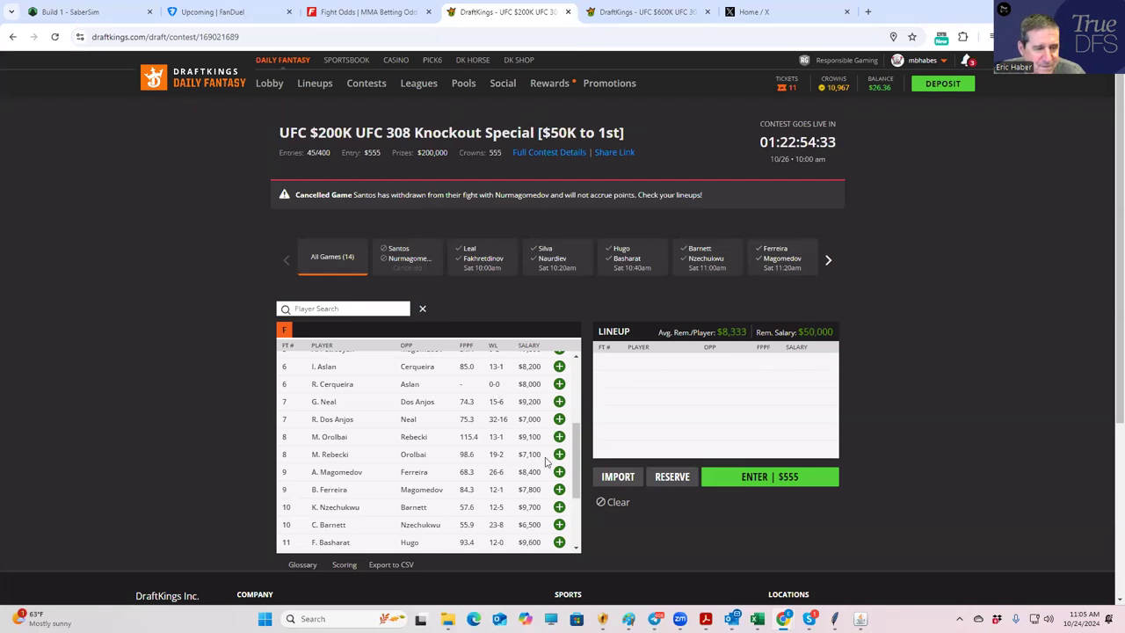
# Add I. Aslan at $8,200 and A. Magomedov at $8,400 to the empty lineup.
pyautogui.moveTo(577, 482); pyautogui.dragTo(577, 526)
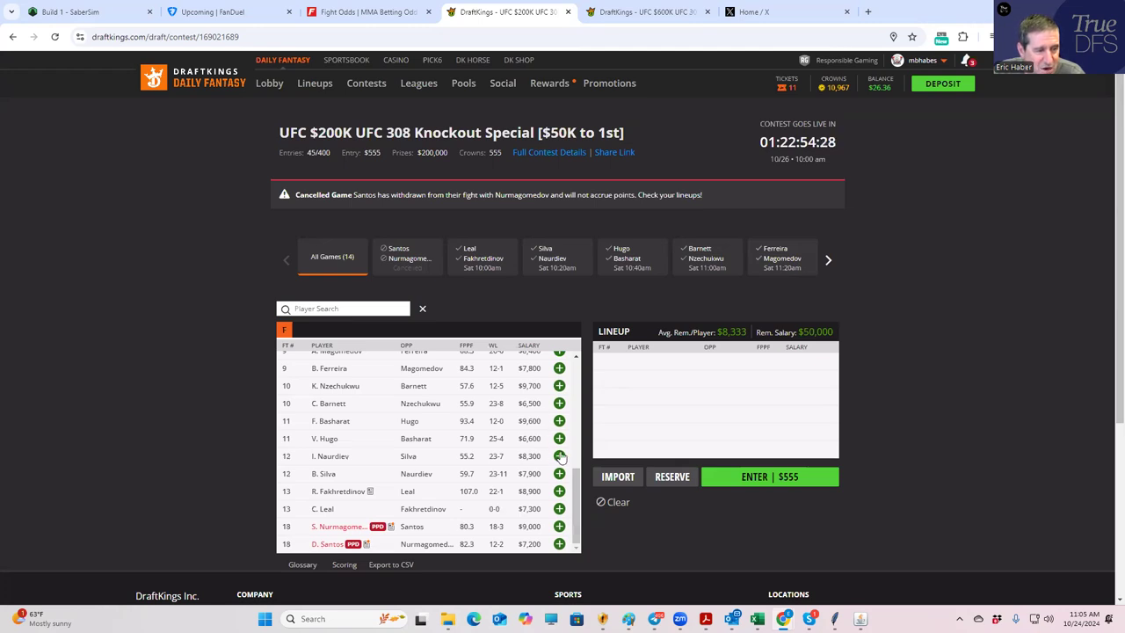
pyautogui.scroll(2, 548, 420)
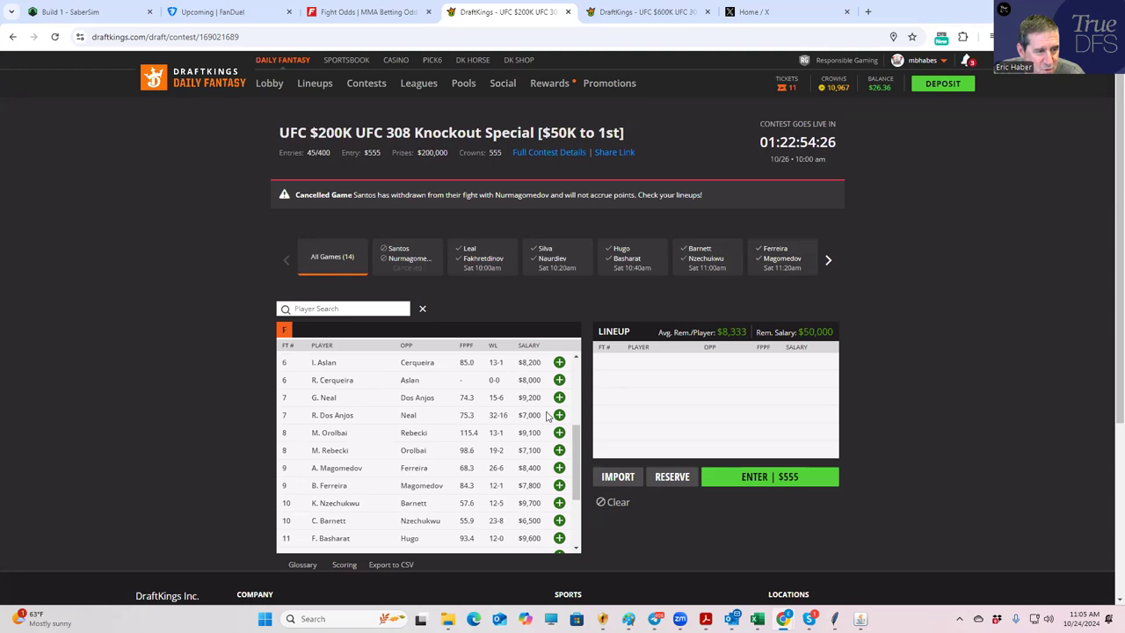
pyautogui.click(560, 363)
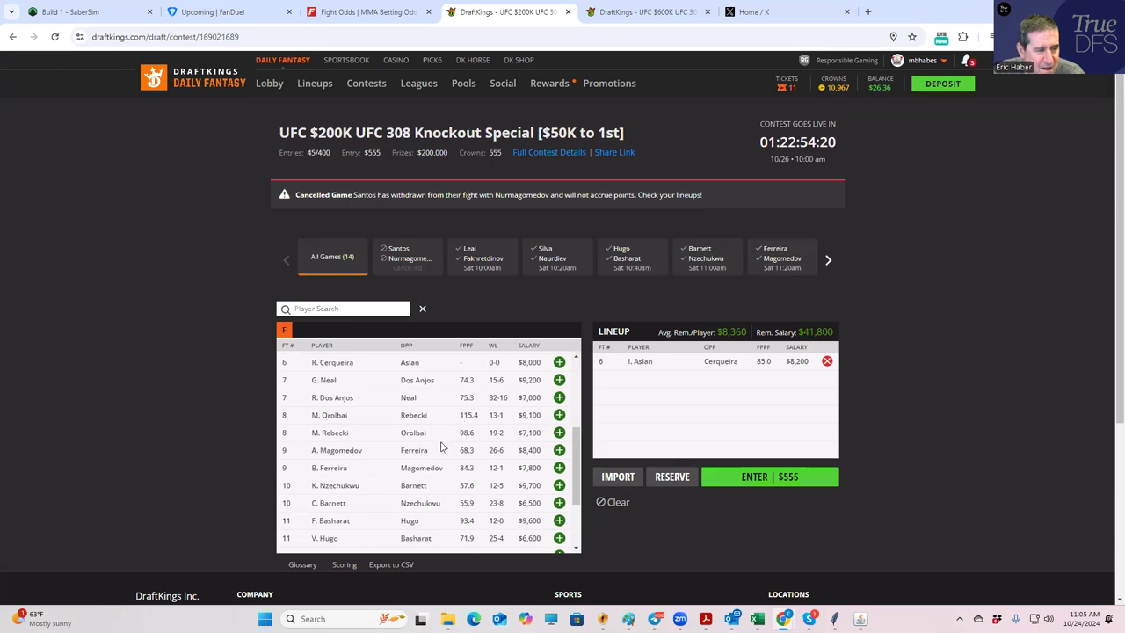
pyautogui.click(559, 450)
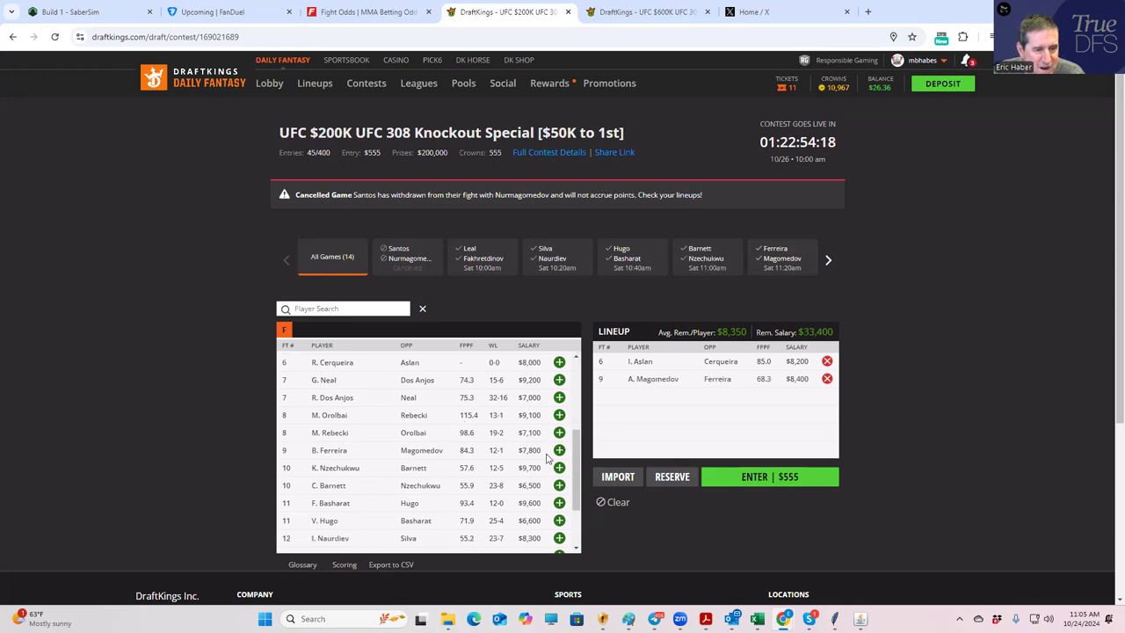
# Try R. Whittaker at $7,500 and M. Holloway at $7,400 as the third and fourth fighters in the lineup.
pyautogui.scroll(3, 554, 422)
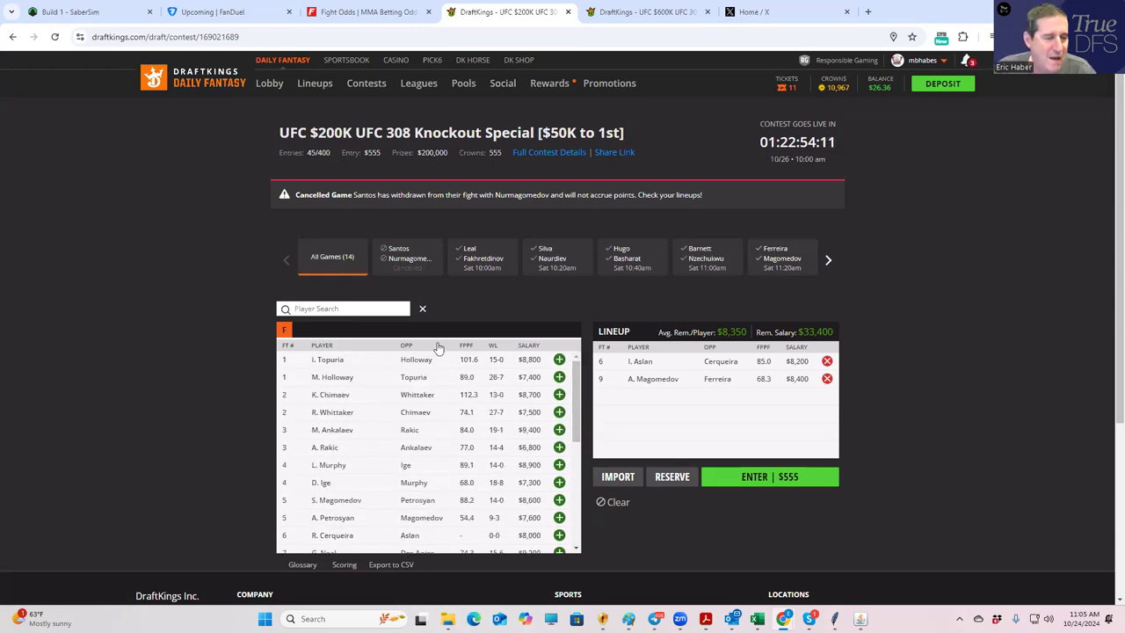
pyautogui.click(559, 413)
pyautogui.click(559, 377)
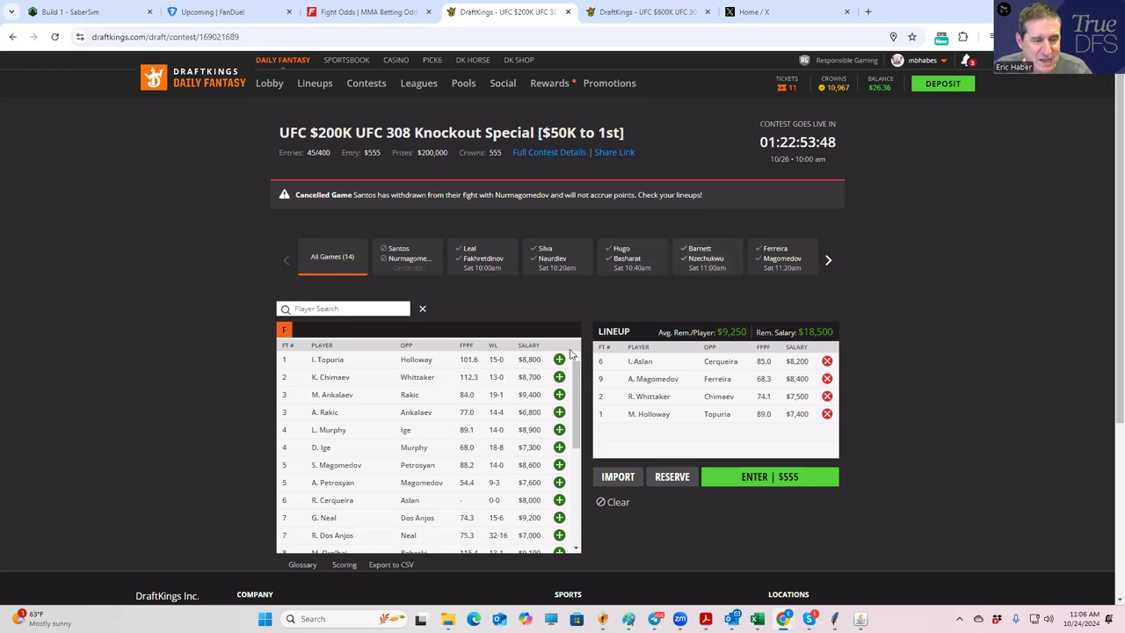
# Sort the player pool by salary from highest to lowest, and replace M. Holloway and R. Whittaker with I. Topuria and K. Chimaev.
pyautogui.click(531, 345)
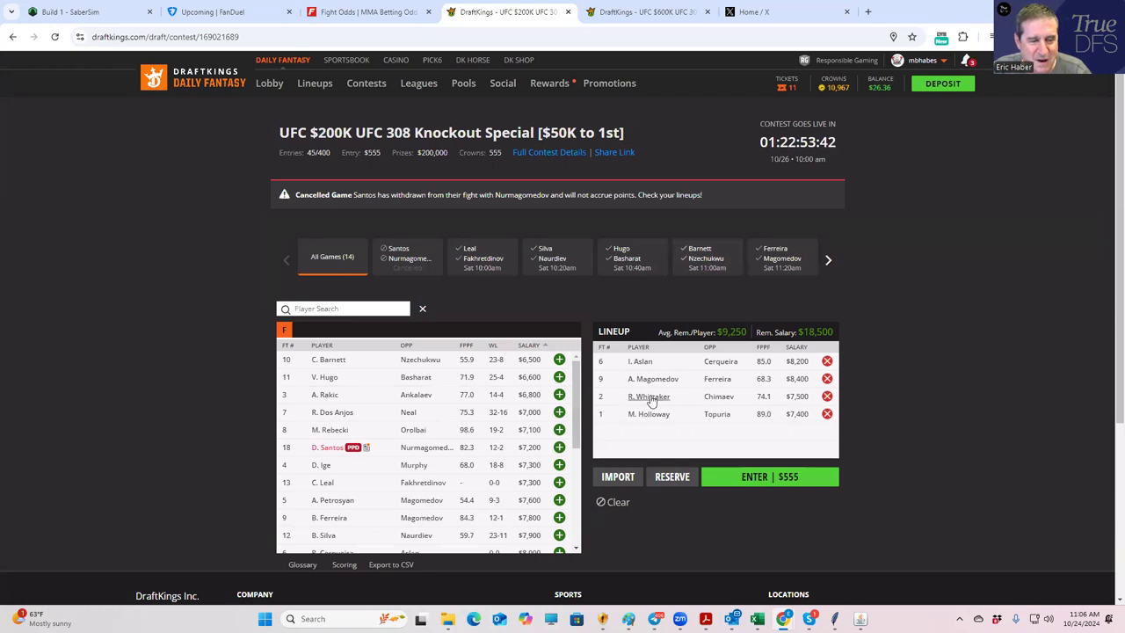
pyautogui.click(537, 345)
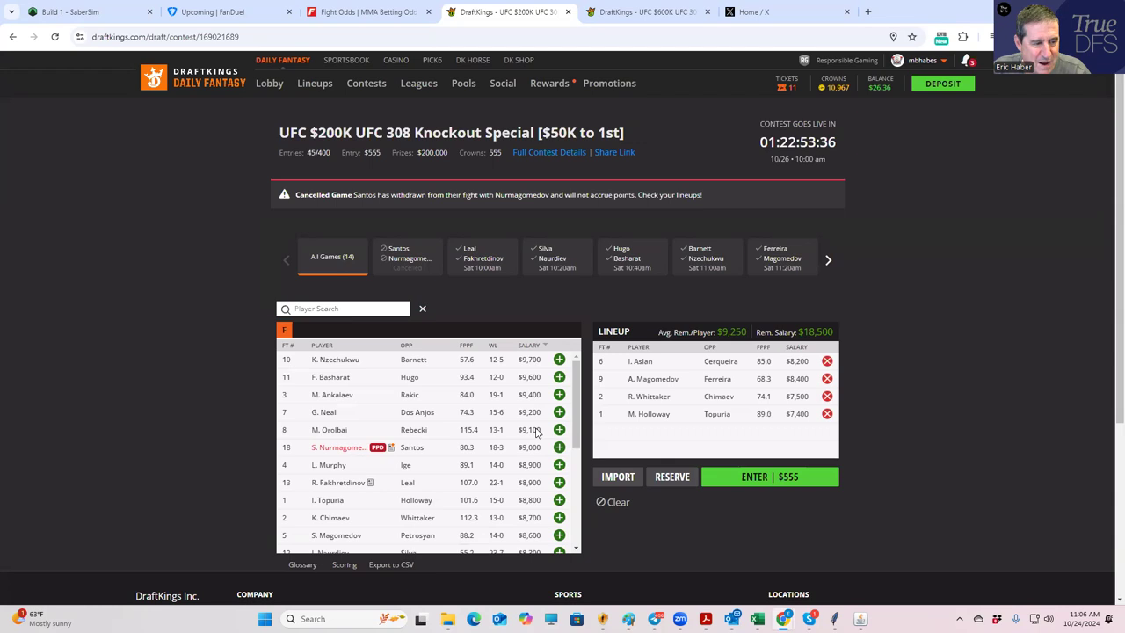
pyautogui.click(828, 414)
pyautogui.click(827, 396)
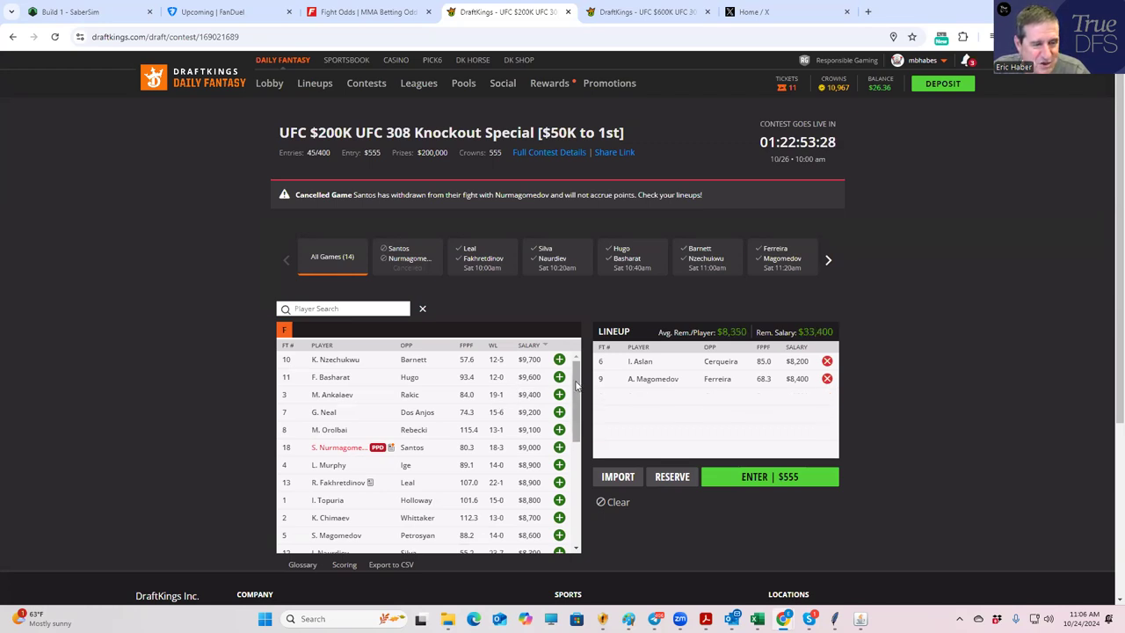
pyautogui.click(559, 499)
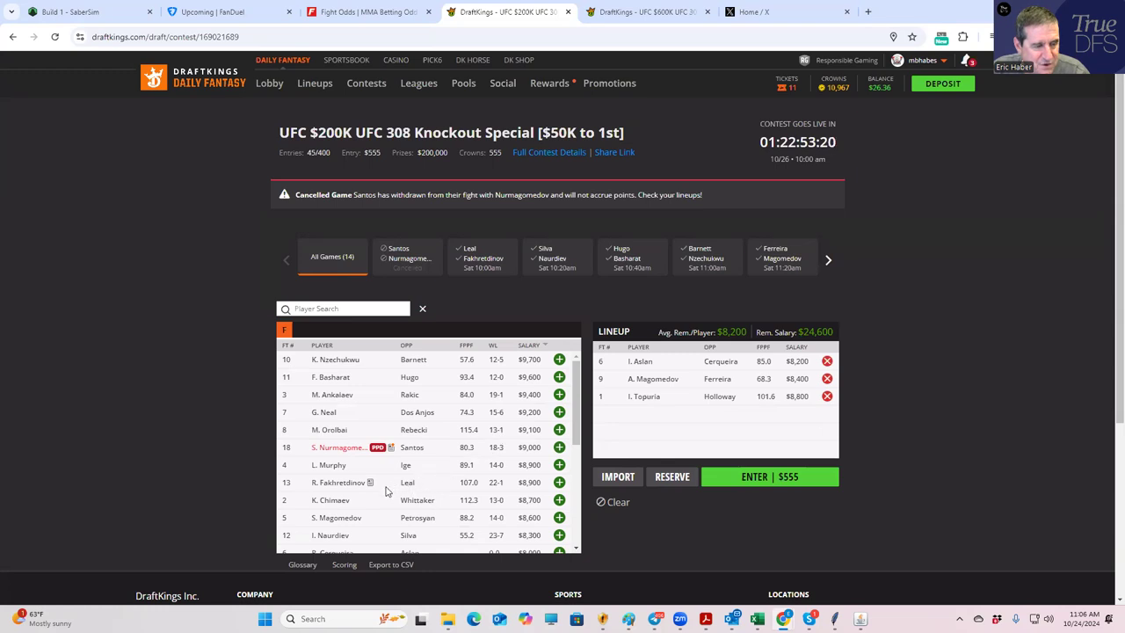
pyautogui.click(560, 500)
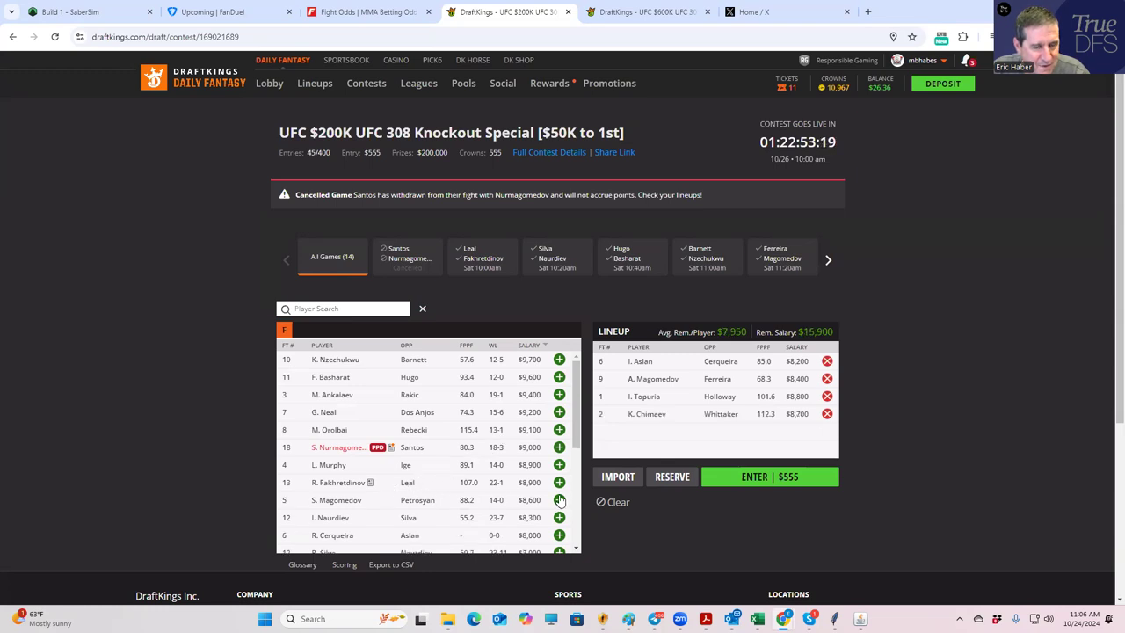